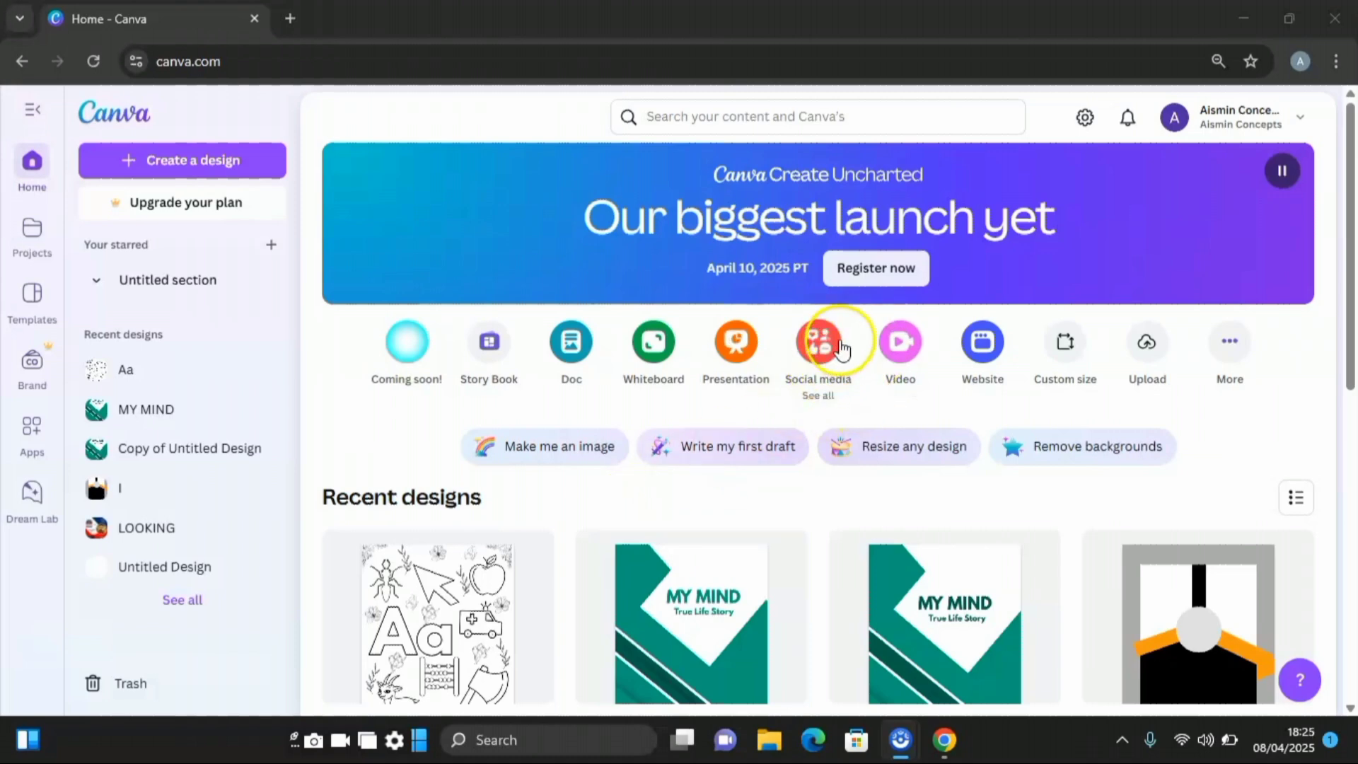
- Choose Custom size from the home page's design shortcuts
{"action": "left_click", "coordinate": [1068, 346]}
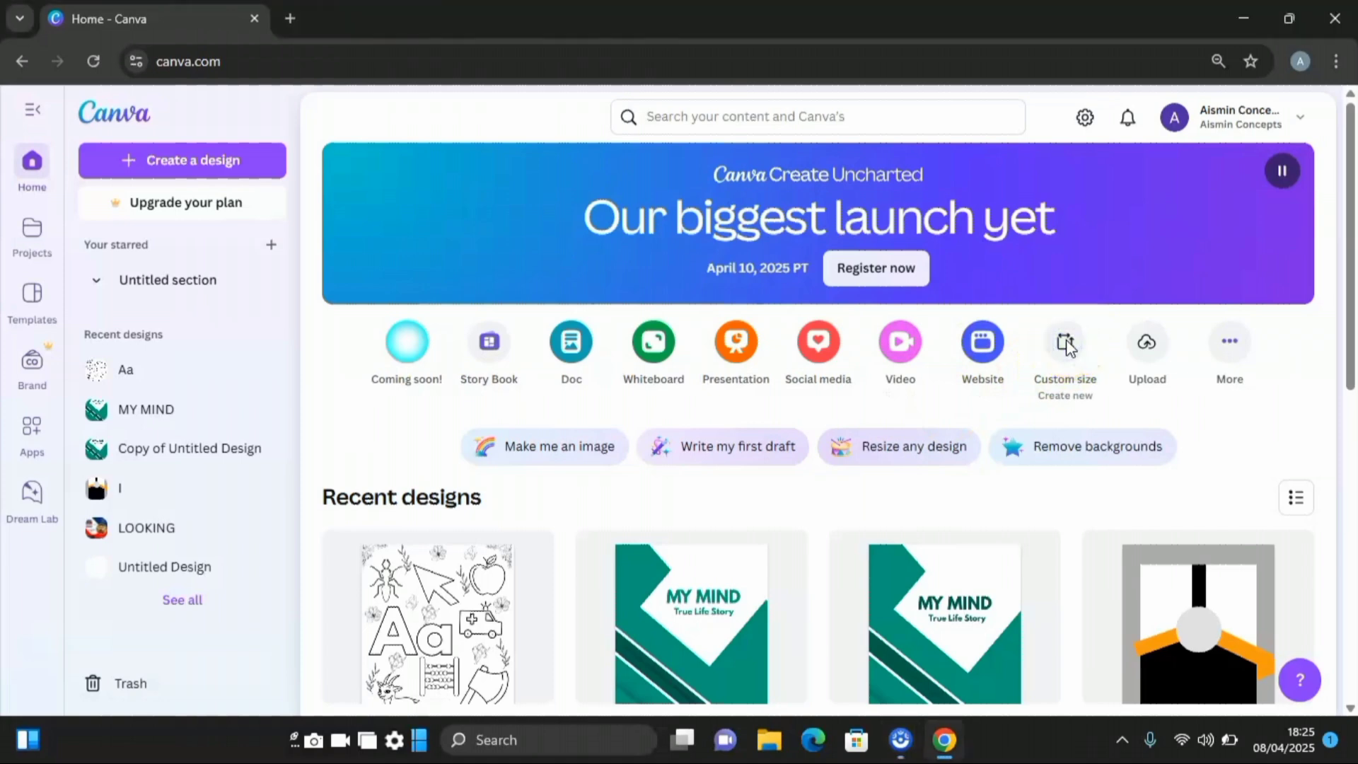
{"action": "left_click", "coordinate": [1068, 346]}
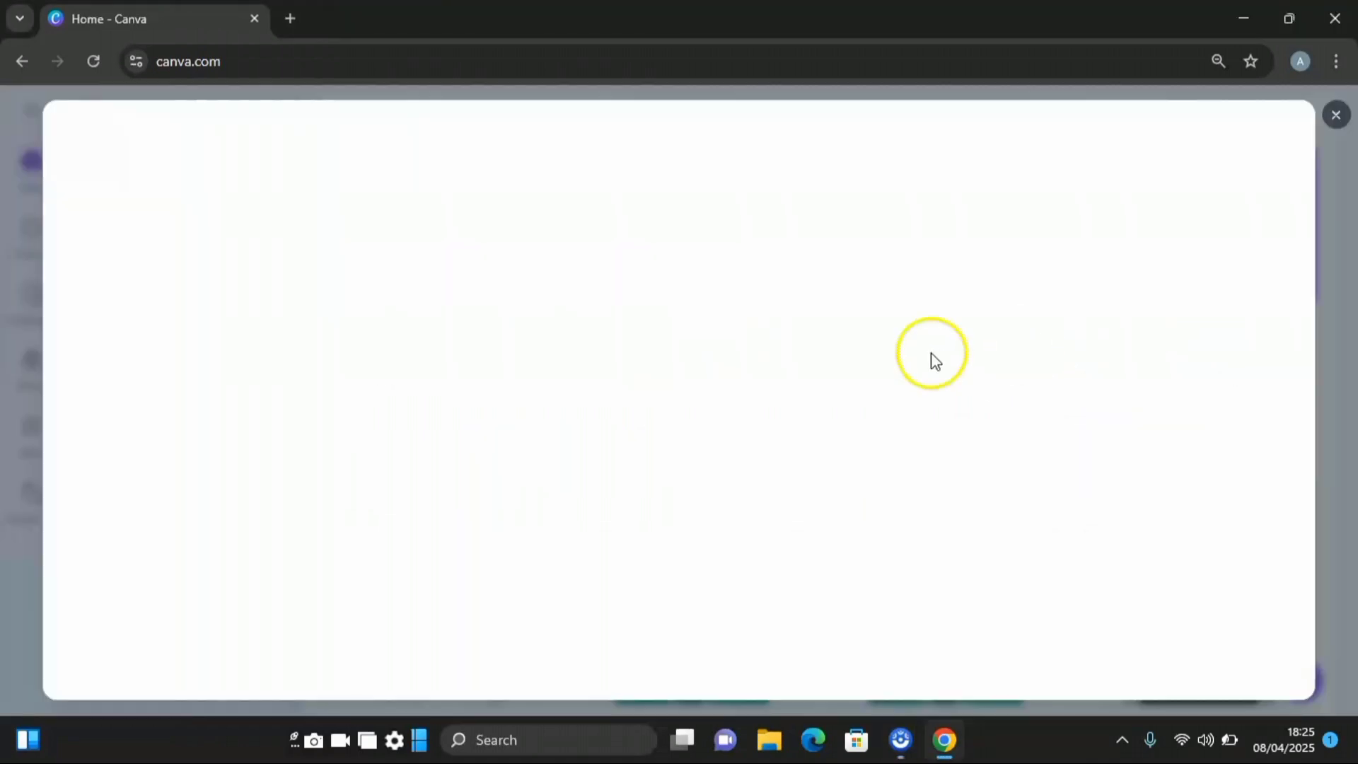
- Create a blank custom design measuring 8.5 × 11 inches
{"action": "left_click", "coordinate": [744, 227]}
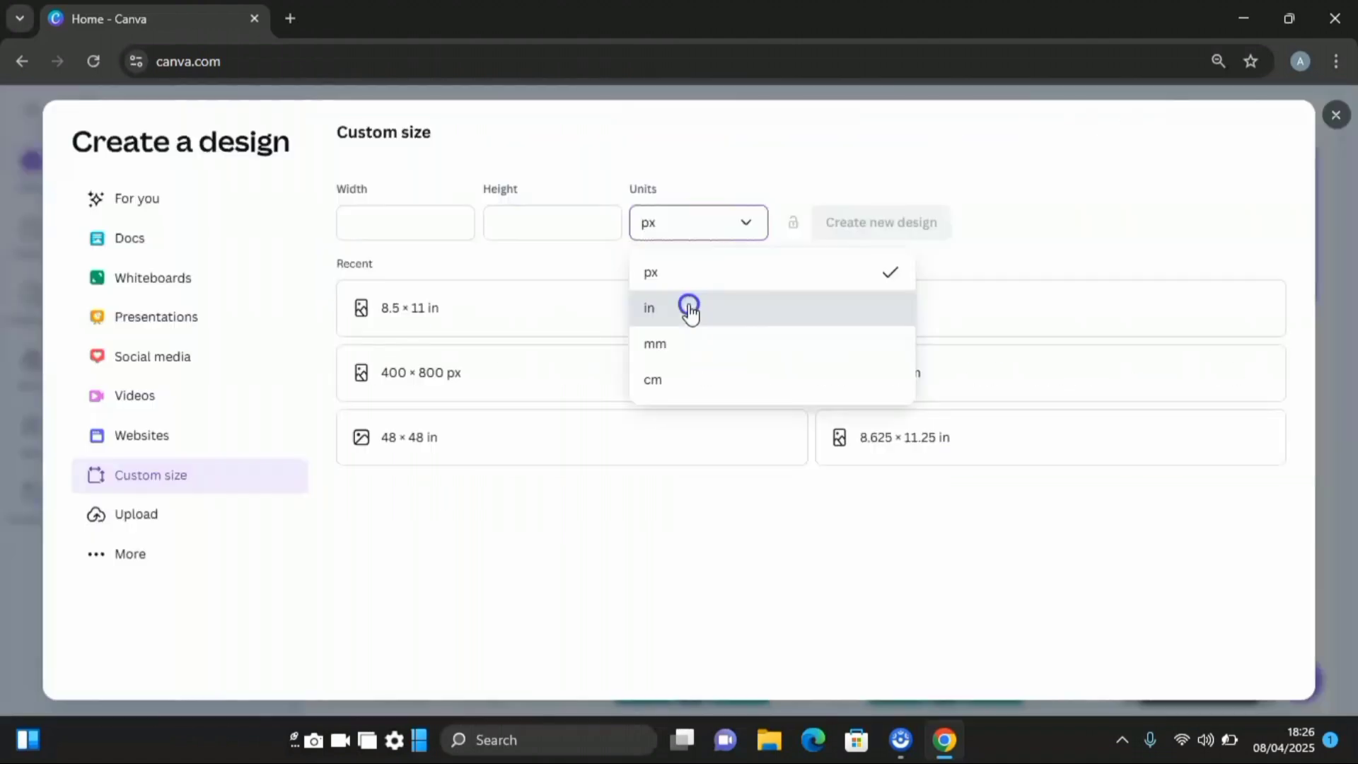
{"action": "left_click", "coordinate": [690, 308]}
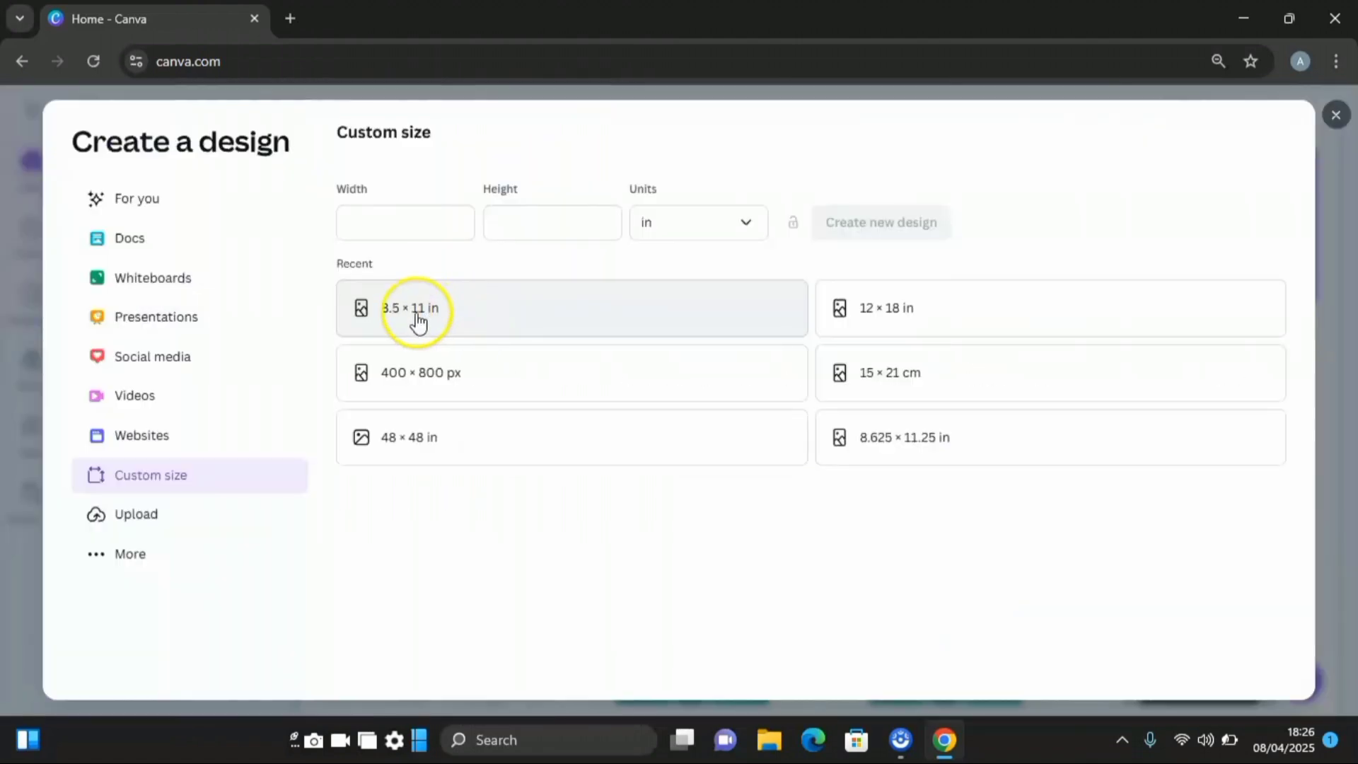
{"action": "left_click", "coordinate": [433, 223]}
{"action": "type", "text": "8.5"}
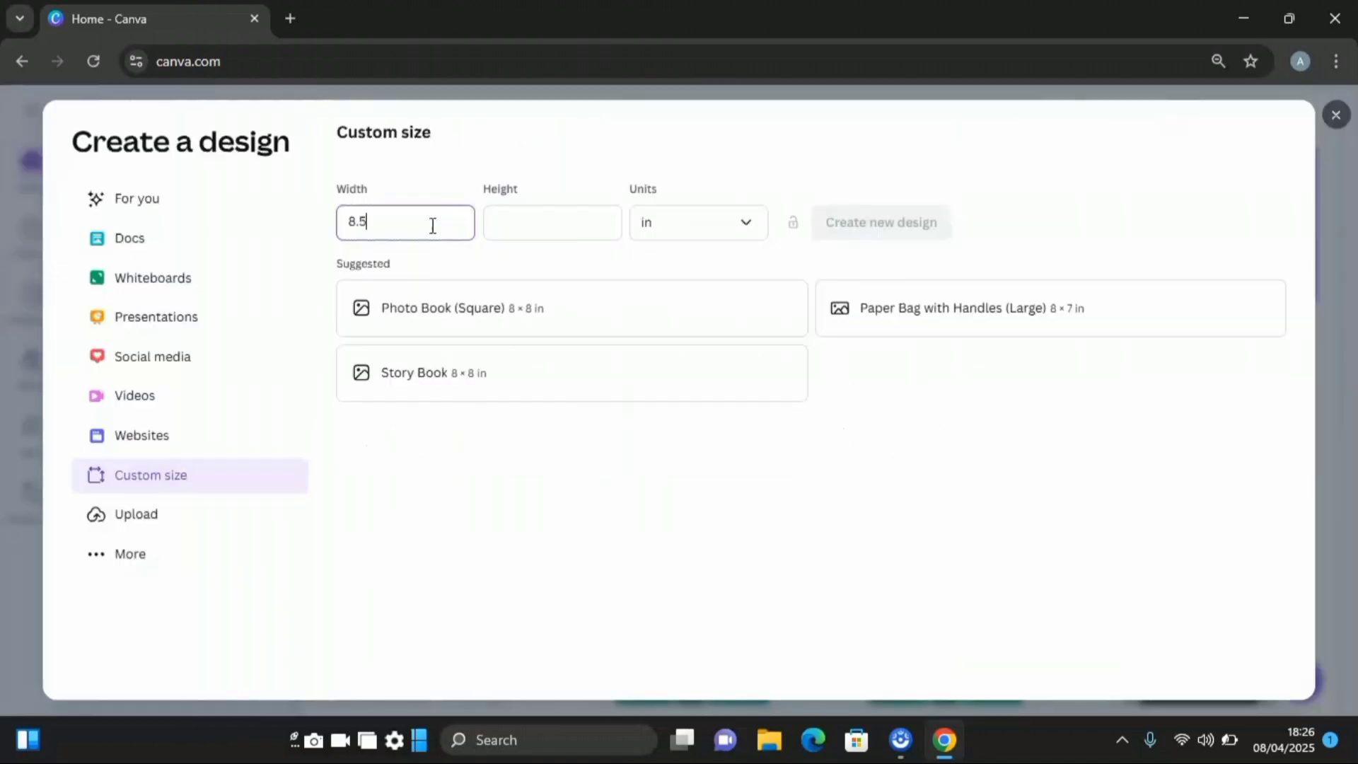
{"action": "left_click", "coordinate": [509, 219]}
{"action": "key", "text": "Escape"}
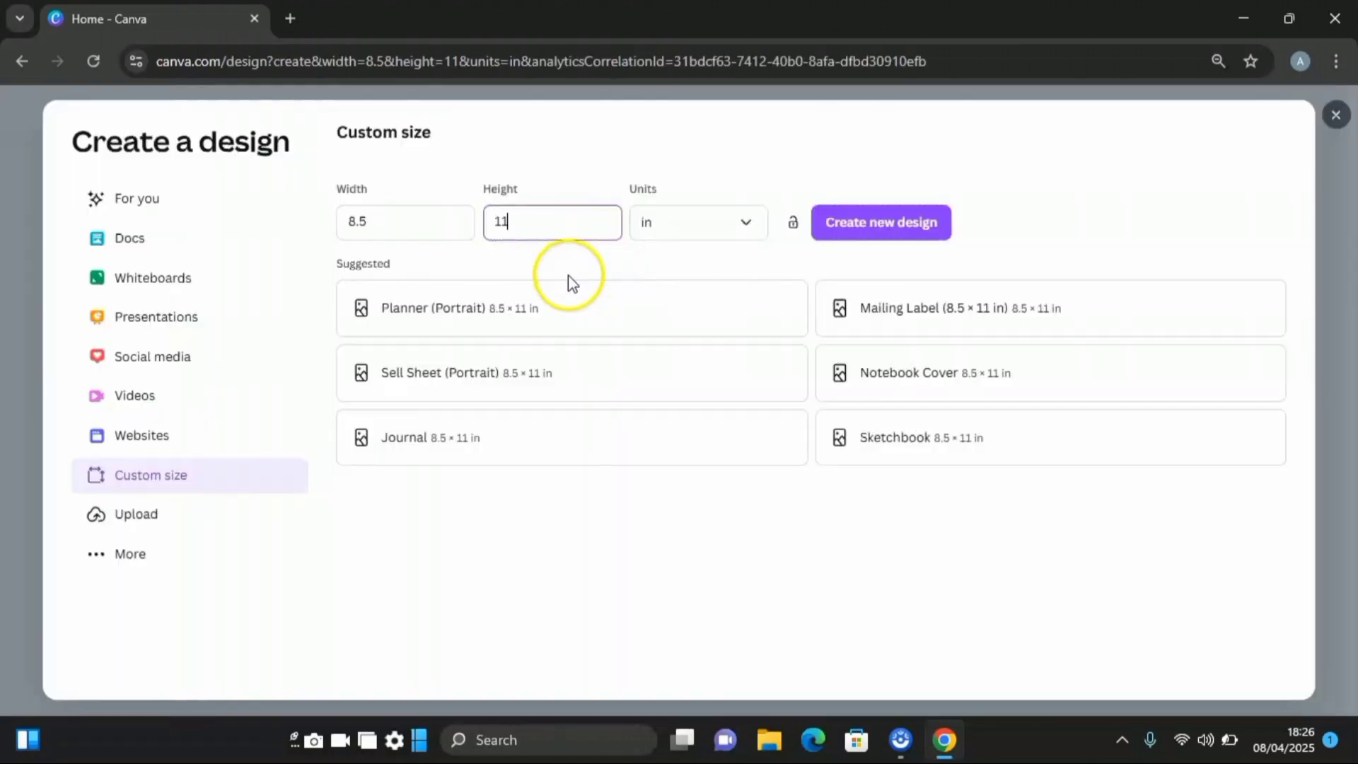
{"action": "left_click", "coordinate": [889, 232]}
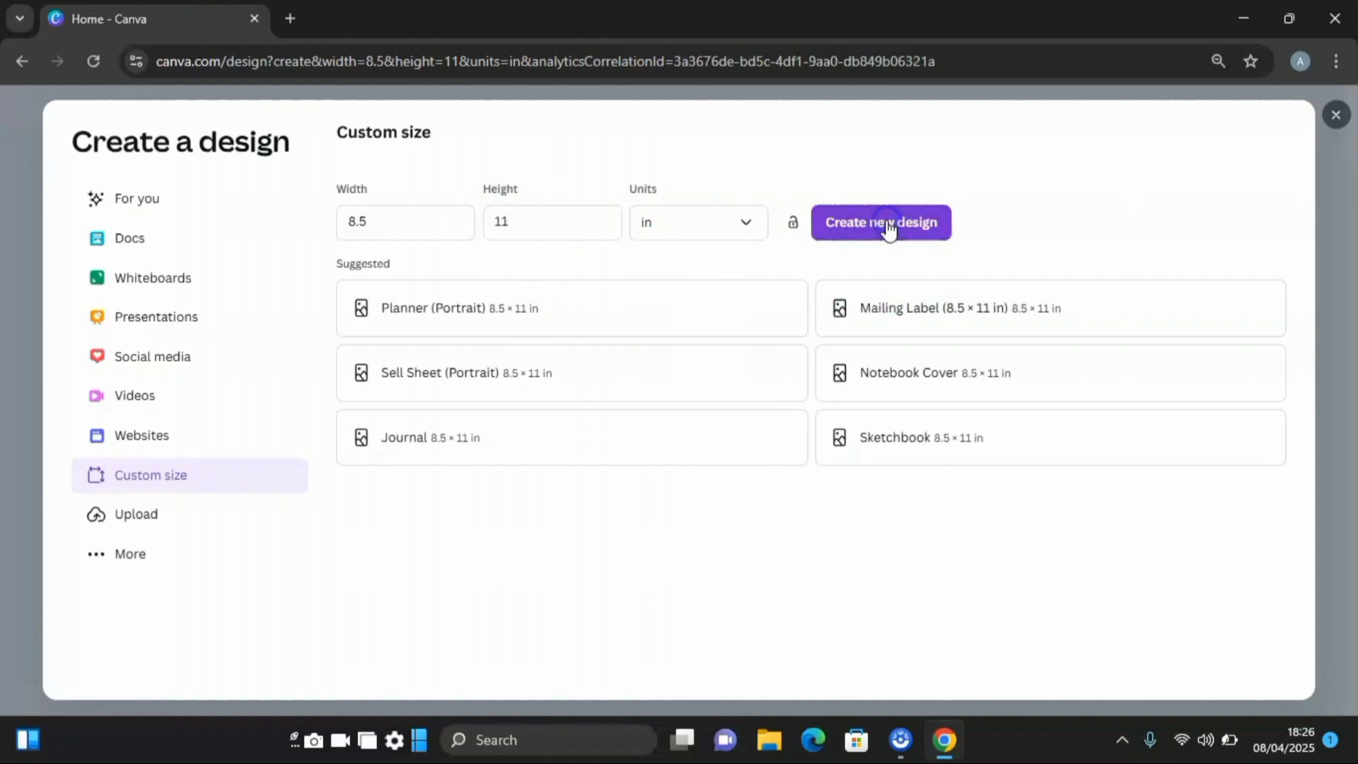
{"action": "left_click", "coordinate": [887, 233]}
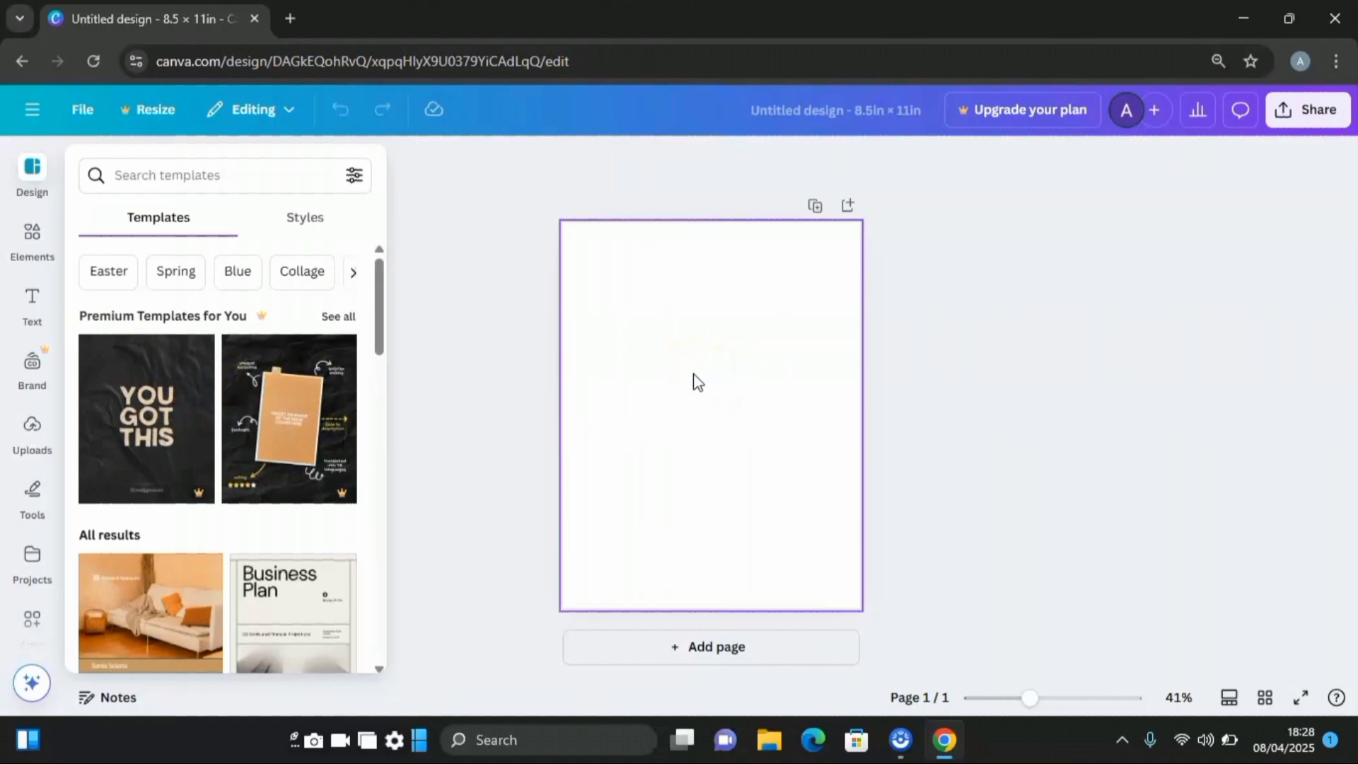
- Add a rectangle with R and stretch it into a 6.8 × 1.7 in top banner
{"action": "key", "text": "r"}
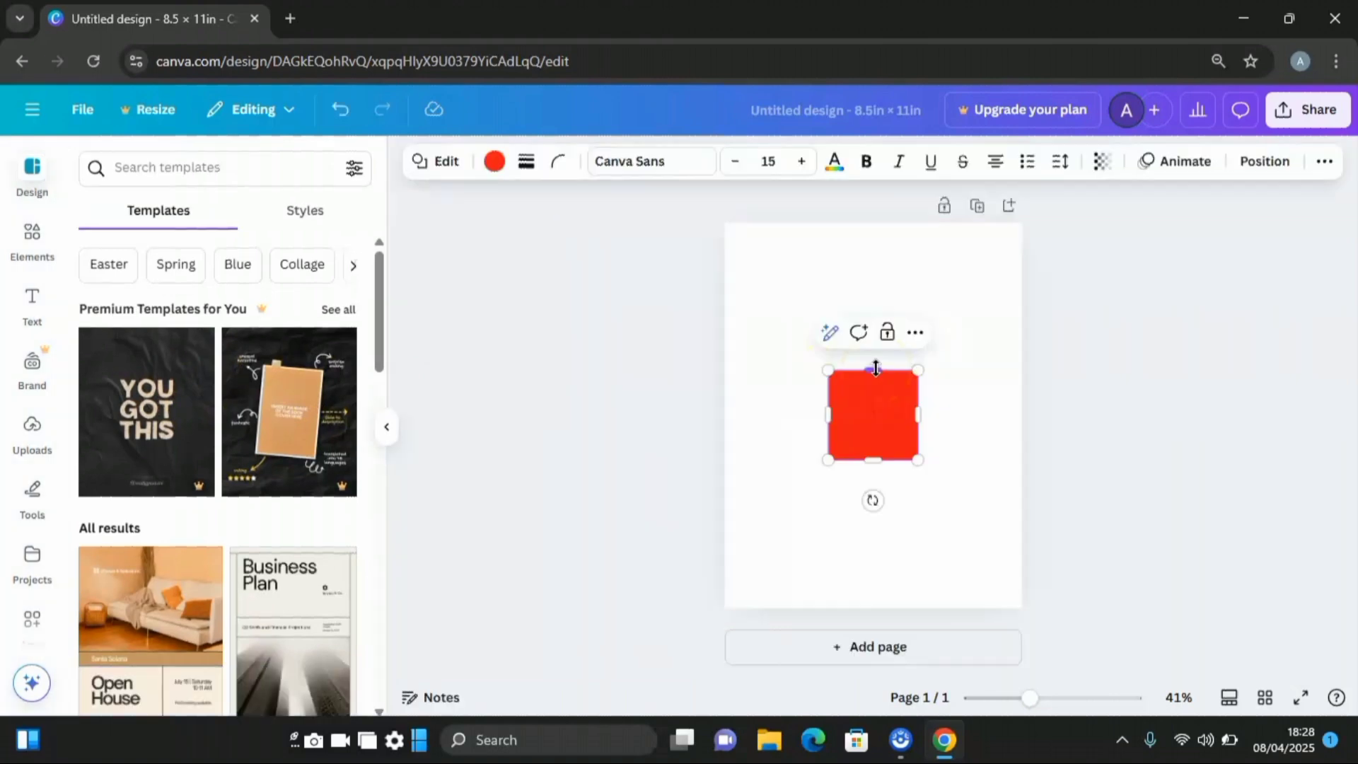
{"action": "left_click_drag", "start_coordinate": [872, 369], "coordinate": [992, 287]}
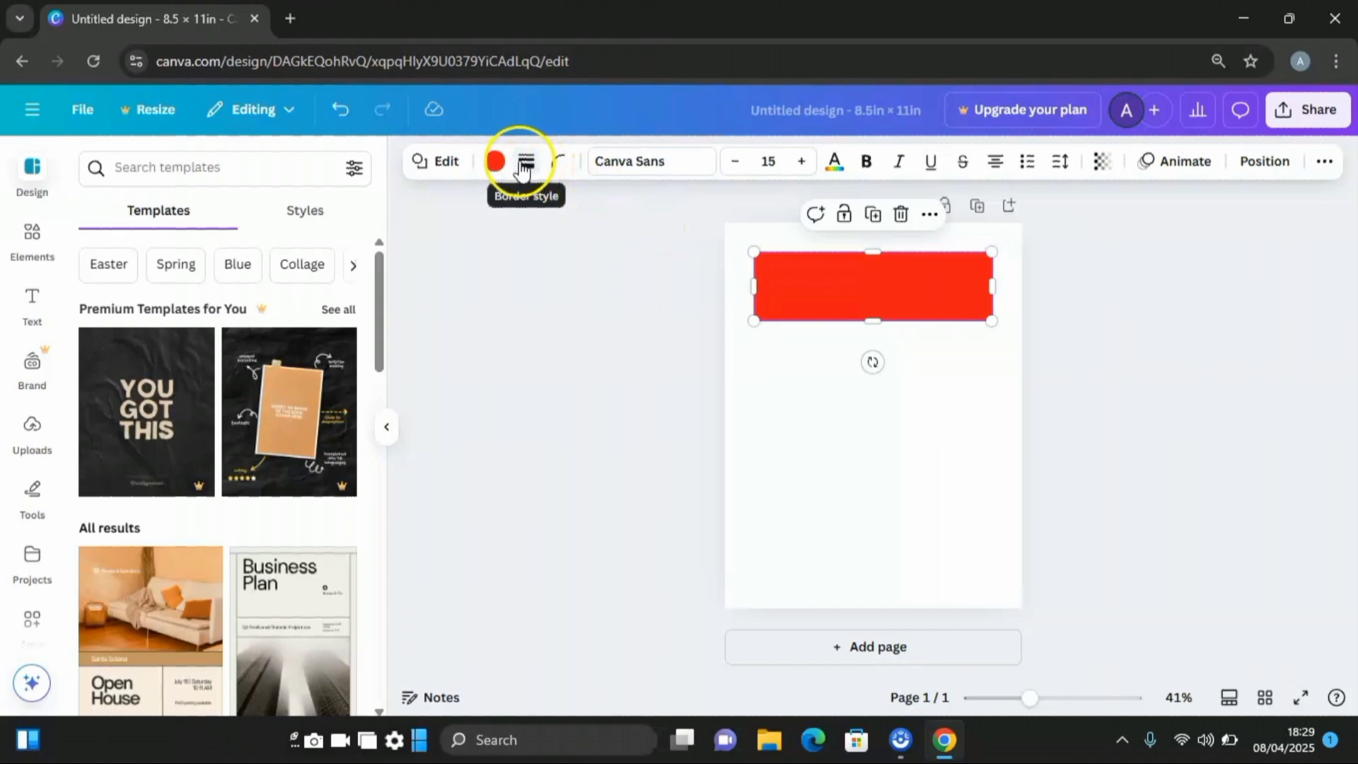
- Give the rectangle a solid black border and 24-point rounded corners
{"action": "left_click", "coordinate": [524, 165]}
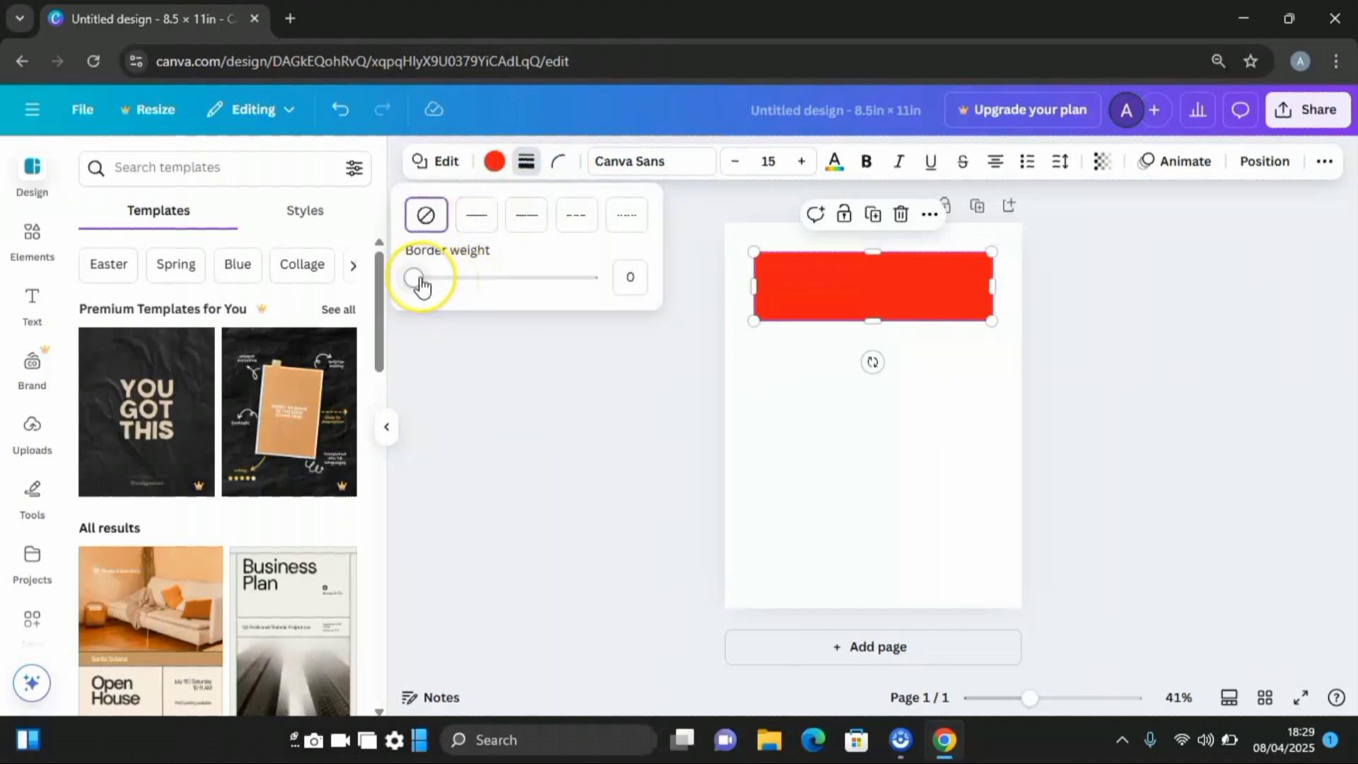
{"action": "mouse_move", "coordinate": [414, 277]}
{"action": "left_mouse_down"}
{"action": "mouse_move", "coordinate": [439, 287]}
{"action": "mouse_move", "coordinate": [419, 287]}
{"action": "left_mouse_up"}
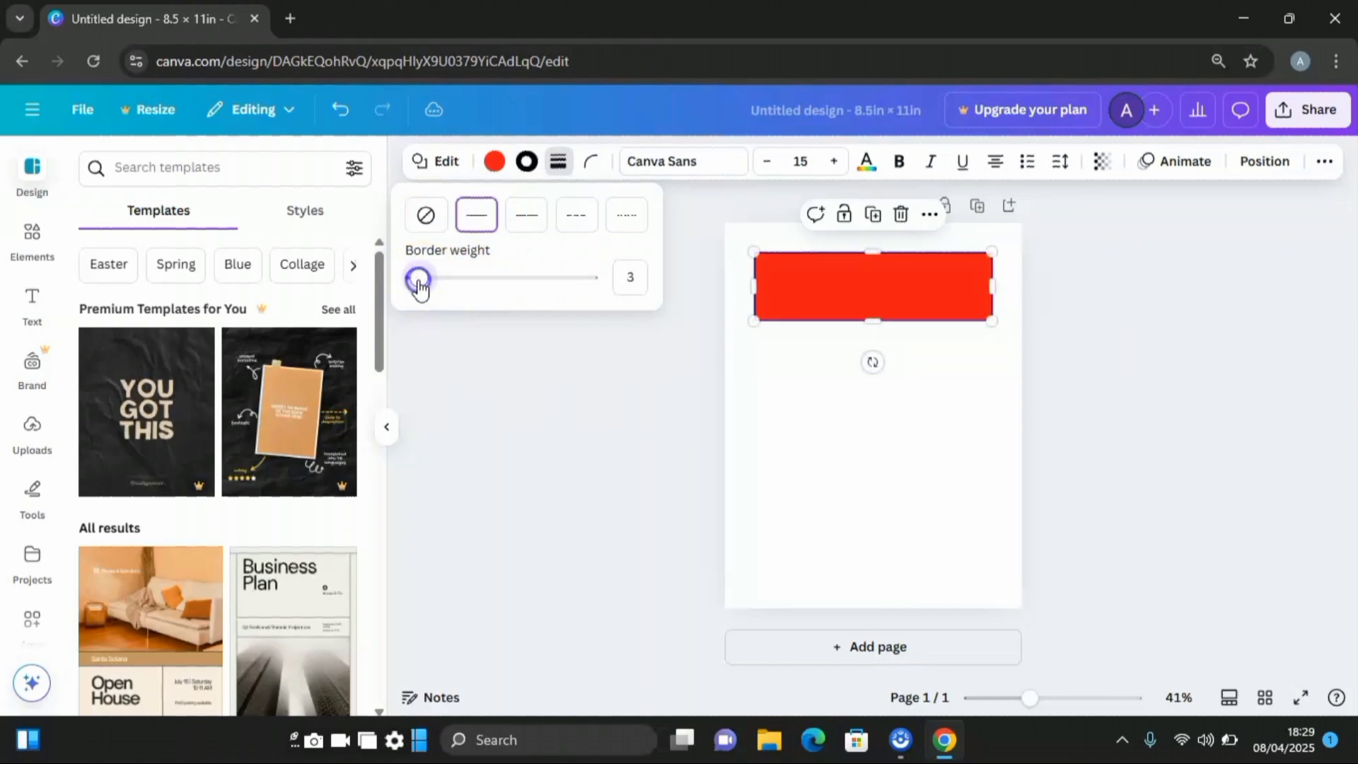
{"action": "left_click", "coordinate": [587, 312]}
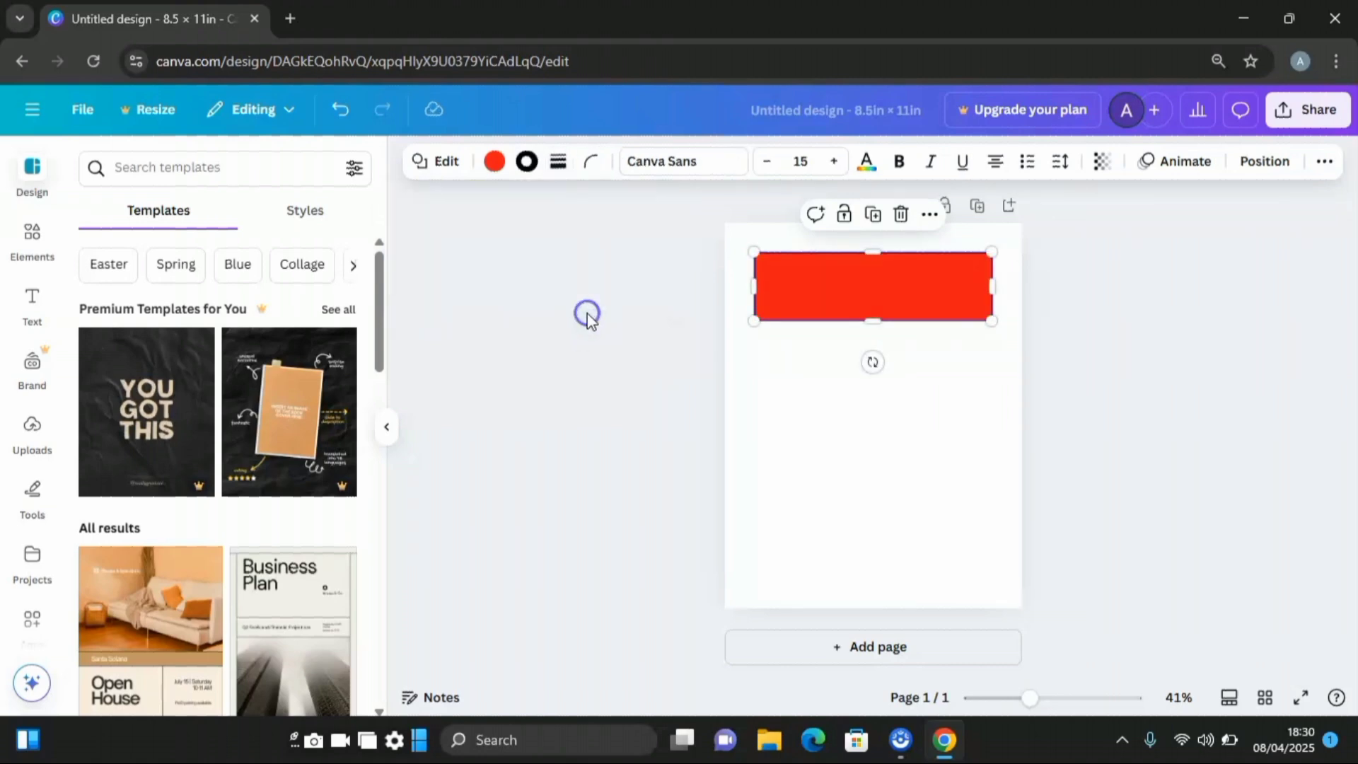
{"action": "left_click", "coordinate": [586, 168]}
{"action": "left_click_drag", "start_coordinate": [497, 236], "coordinate": [531, 236]}
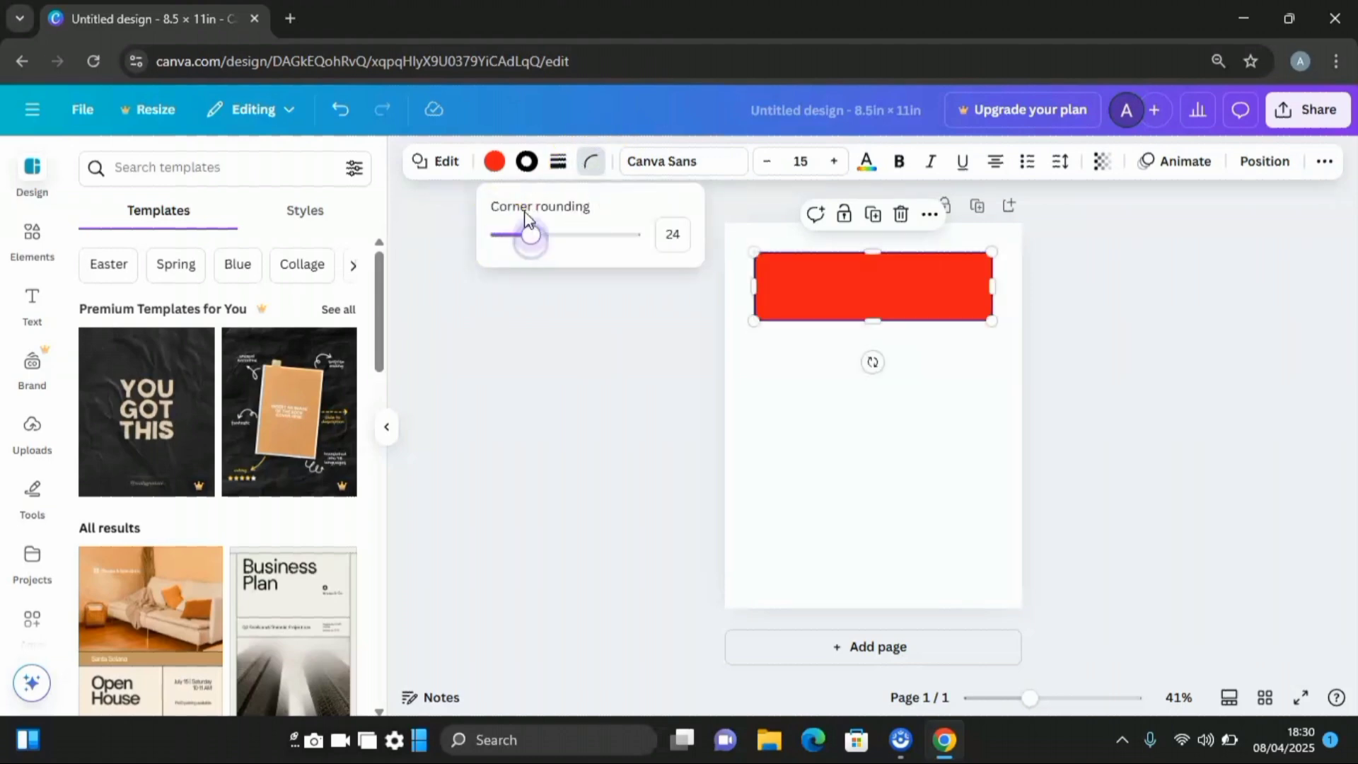
- Set the rectangle's fill to No color, leaving an empty outlined box
{"action": "left_click", "coordinate": [495, 164]}
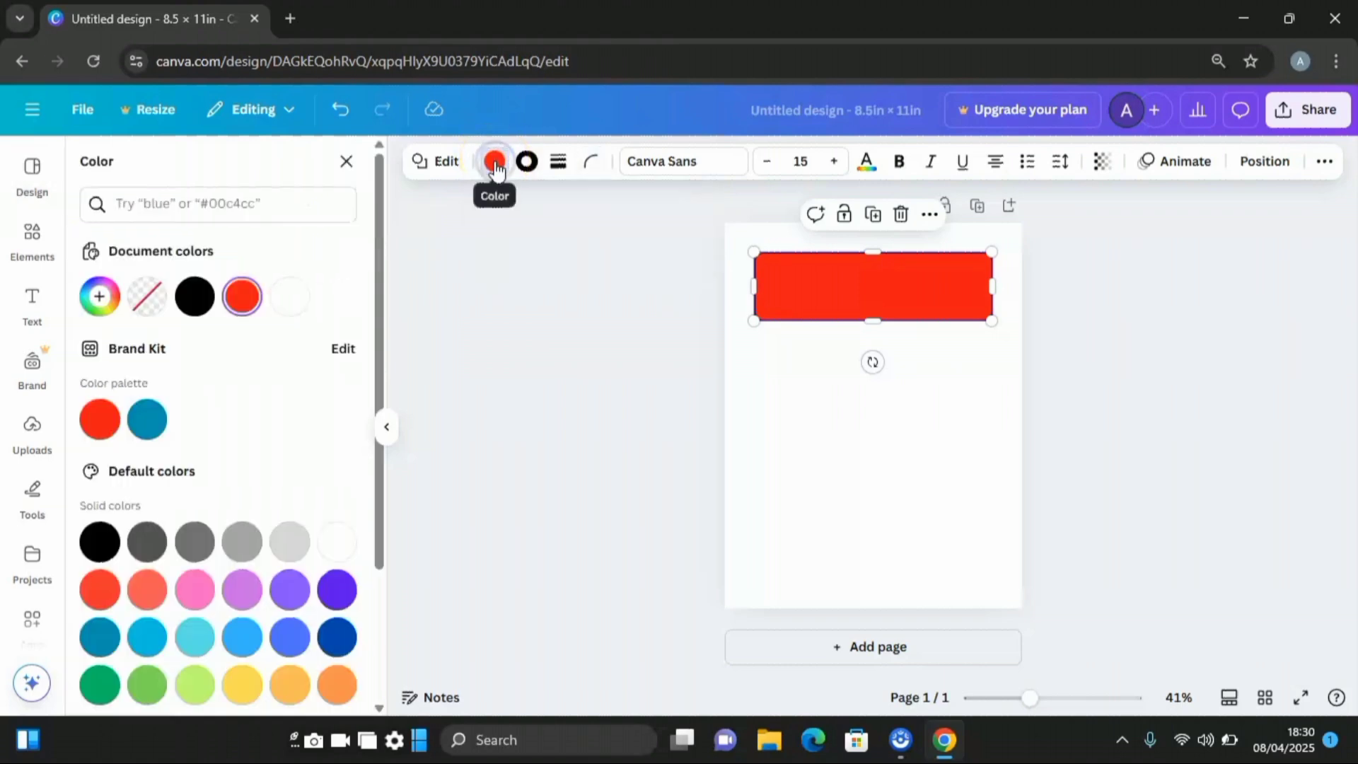
{"action": "left_click", "coordinate": [144, 301]}
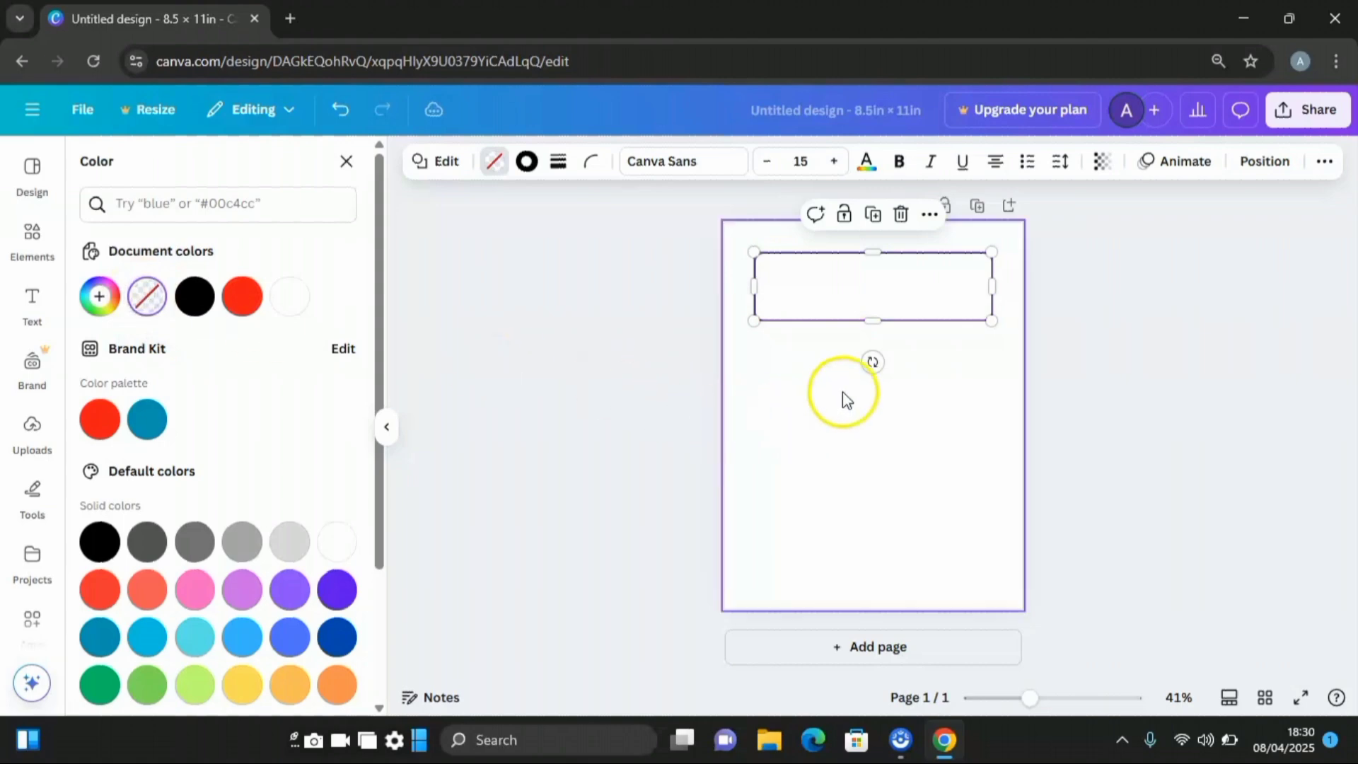
{"action": "left_click", "coordinate": [648, 304]}
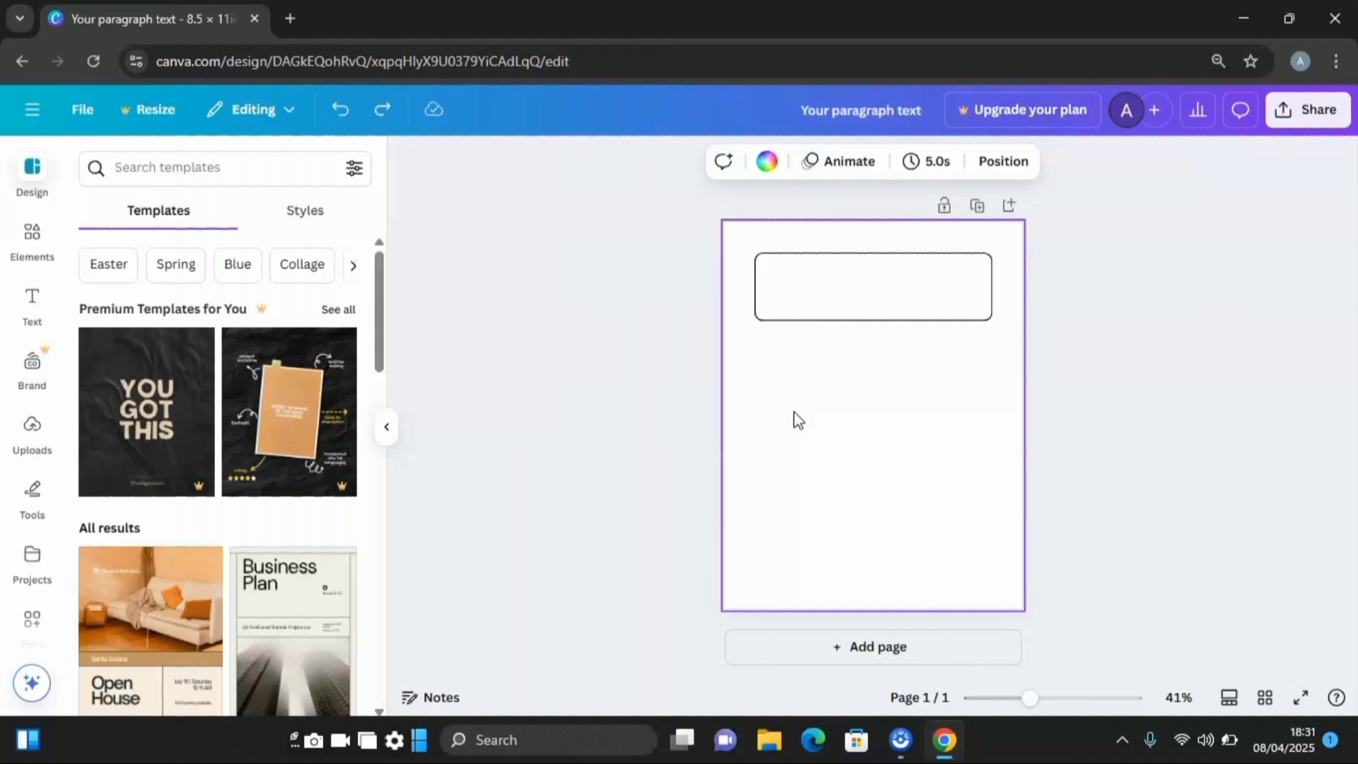
- Add a text box reading 'A' at size 105 and place it at the box's left end
{"action": "key", "text": "t"}
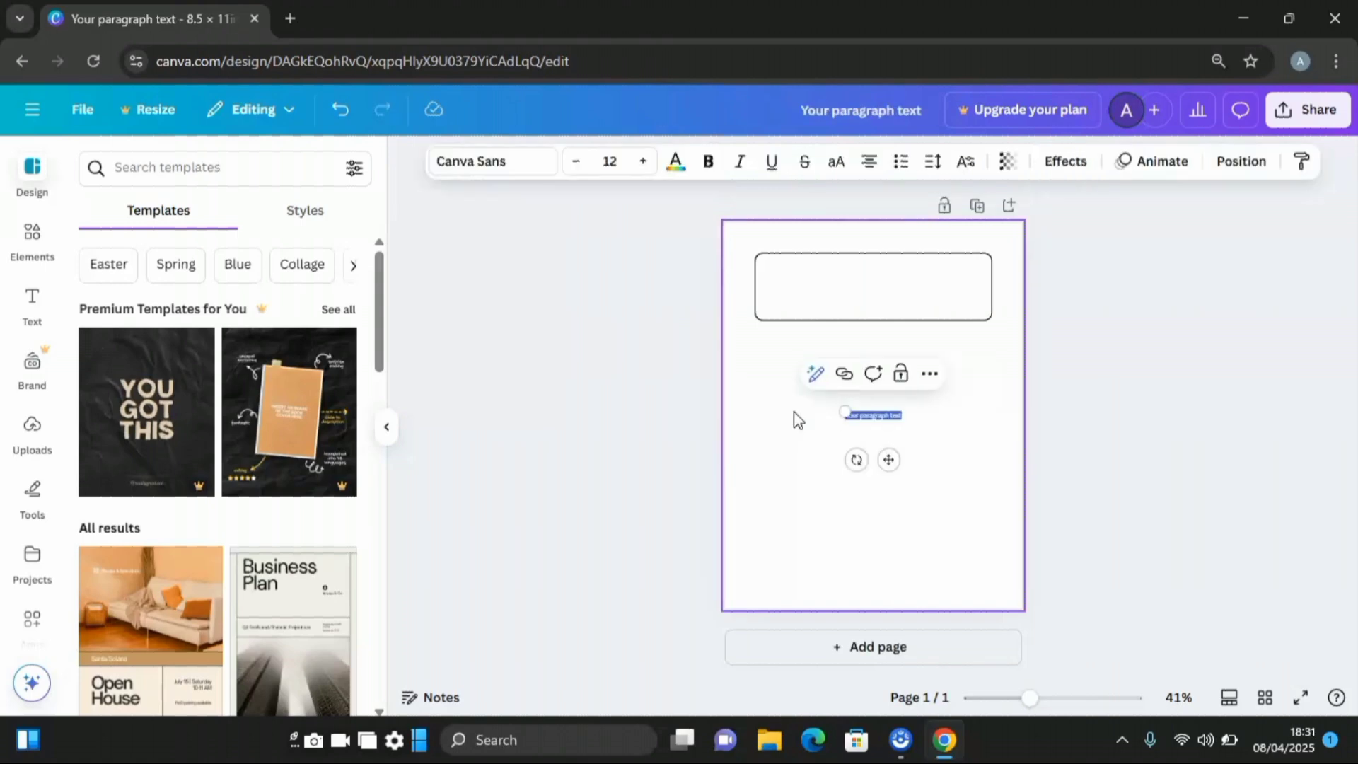
{"action": "left_click_drag", "start_coordinate": [845, 411], "coordinate": [807, 393]}
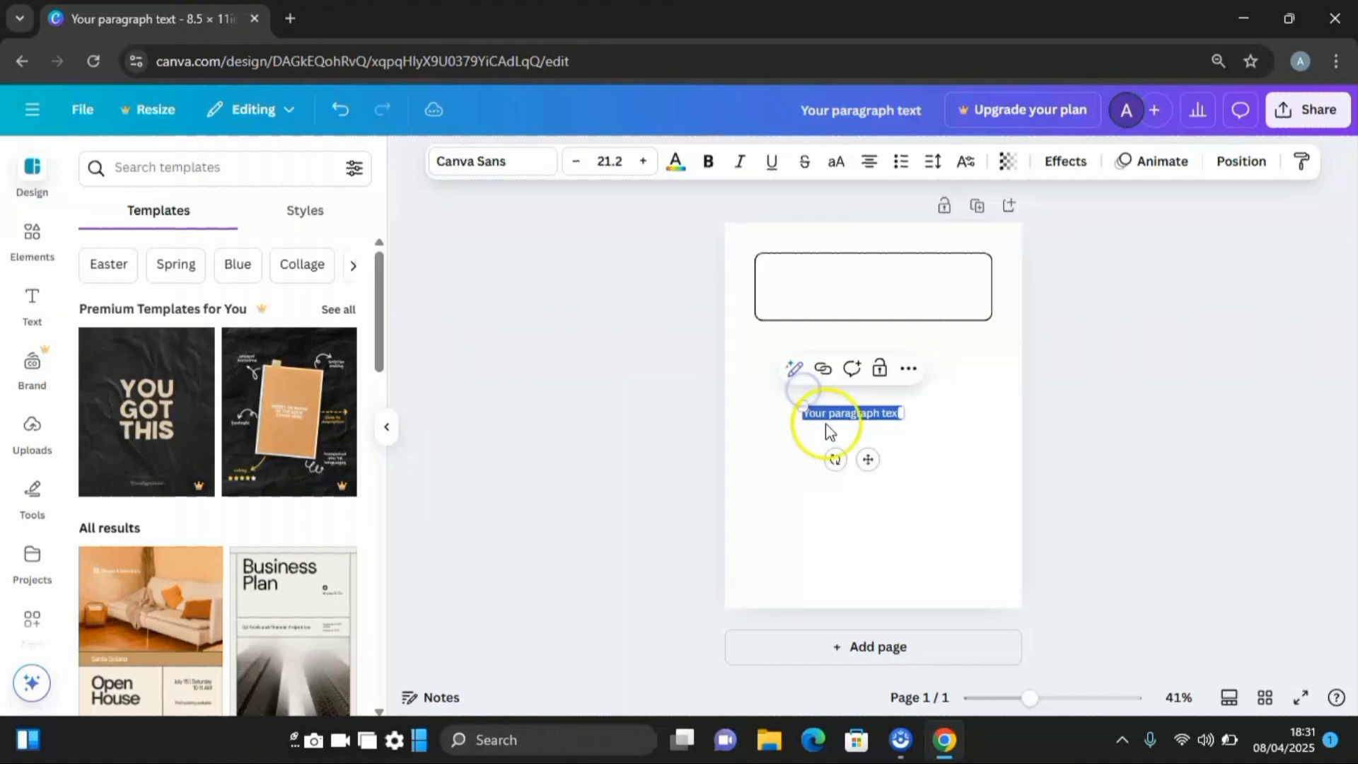
{"action": "key", "text": "BackSpace"}
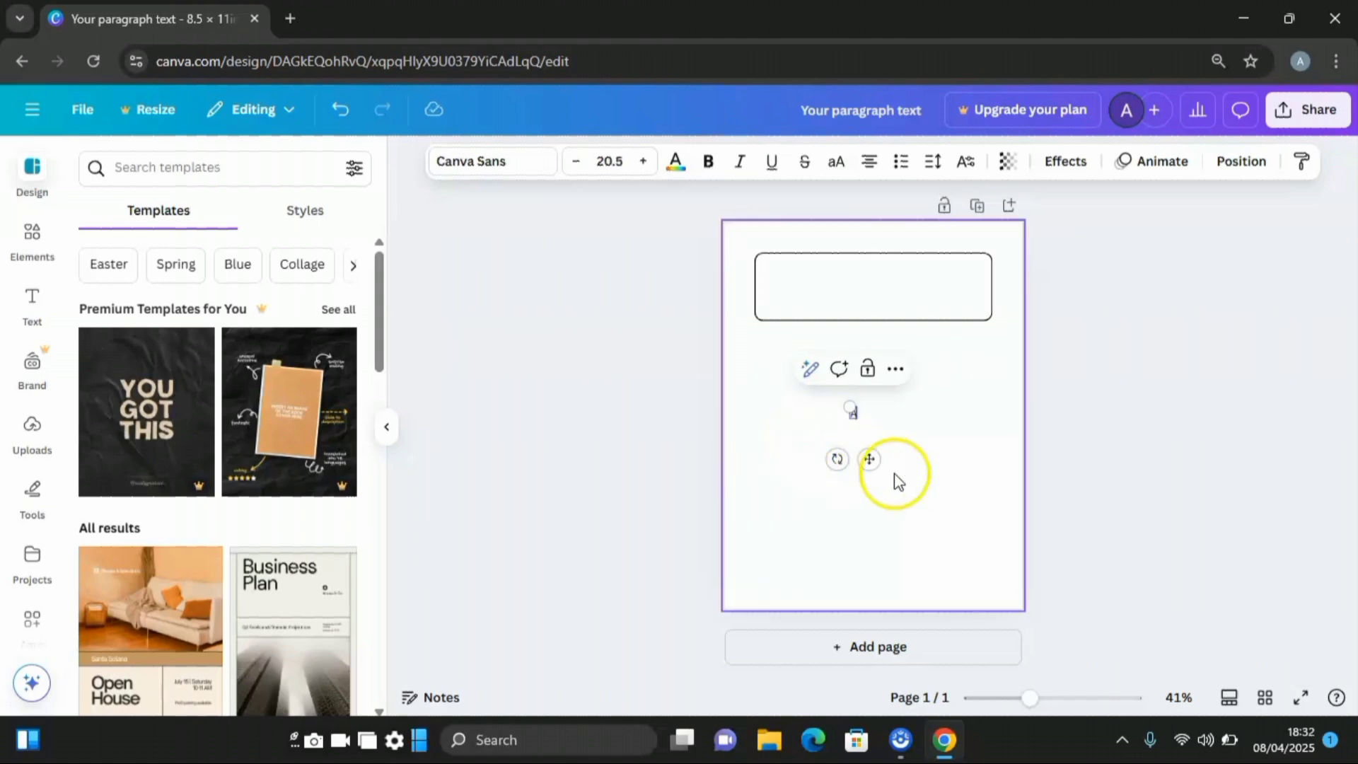
{"action": "left_click_drag", "start_coordinate": [851, 407], "coordinate": [801, 371]}
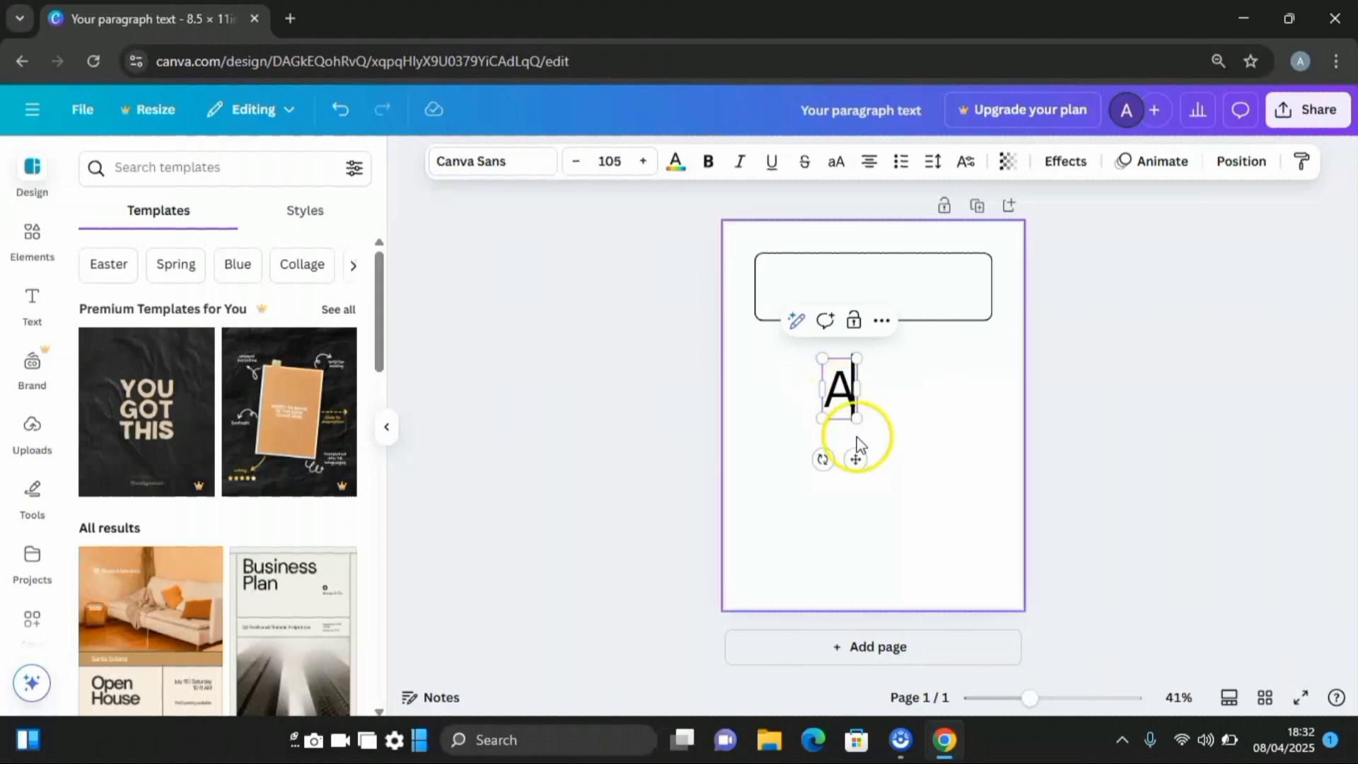
{"action": "left_click_drag", "start_coordinate": [846, 428], "coordinate": [803, 352]}
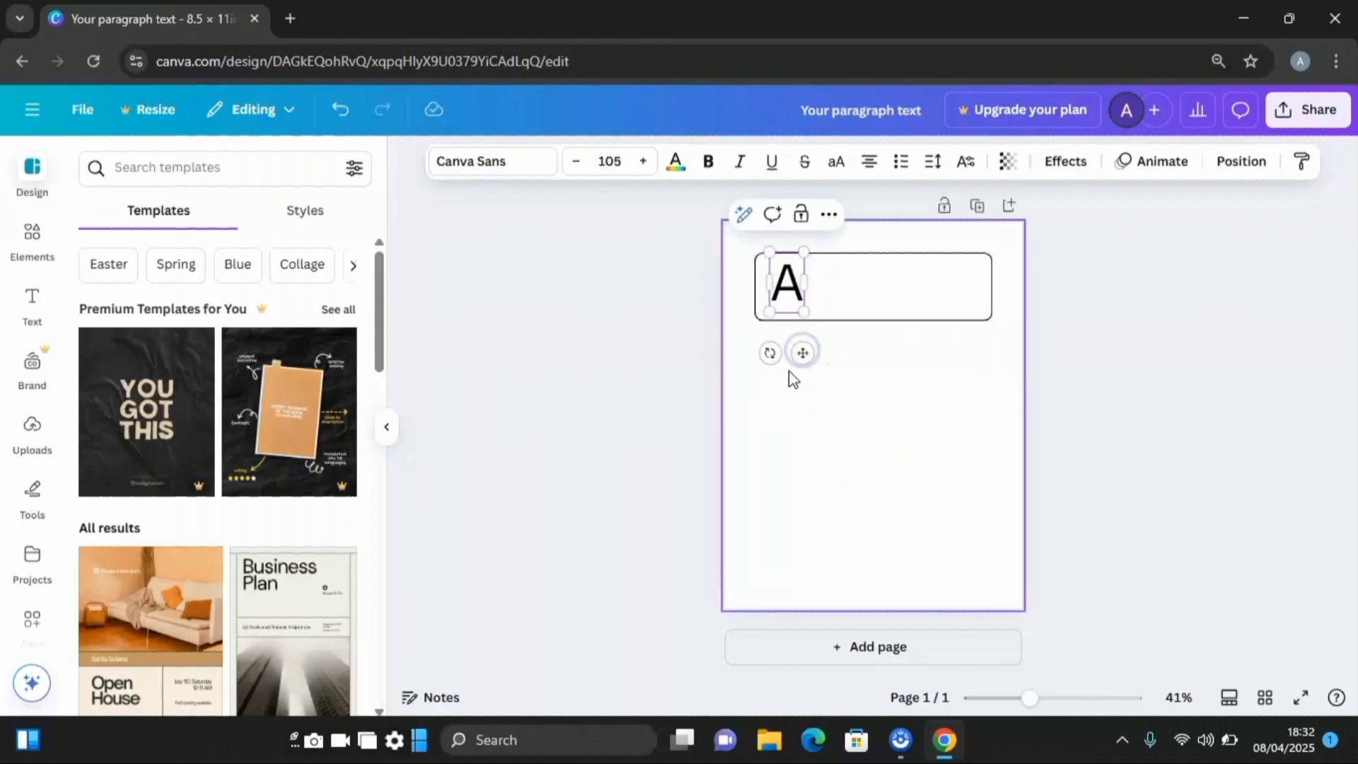
- Apply the KG Primary Penmanship font to the letter A
{"action": "left_click", "coordinate": [528, 166]}
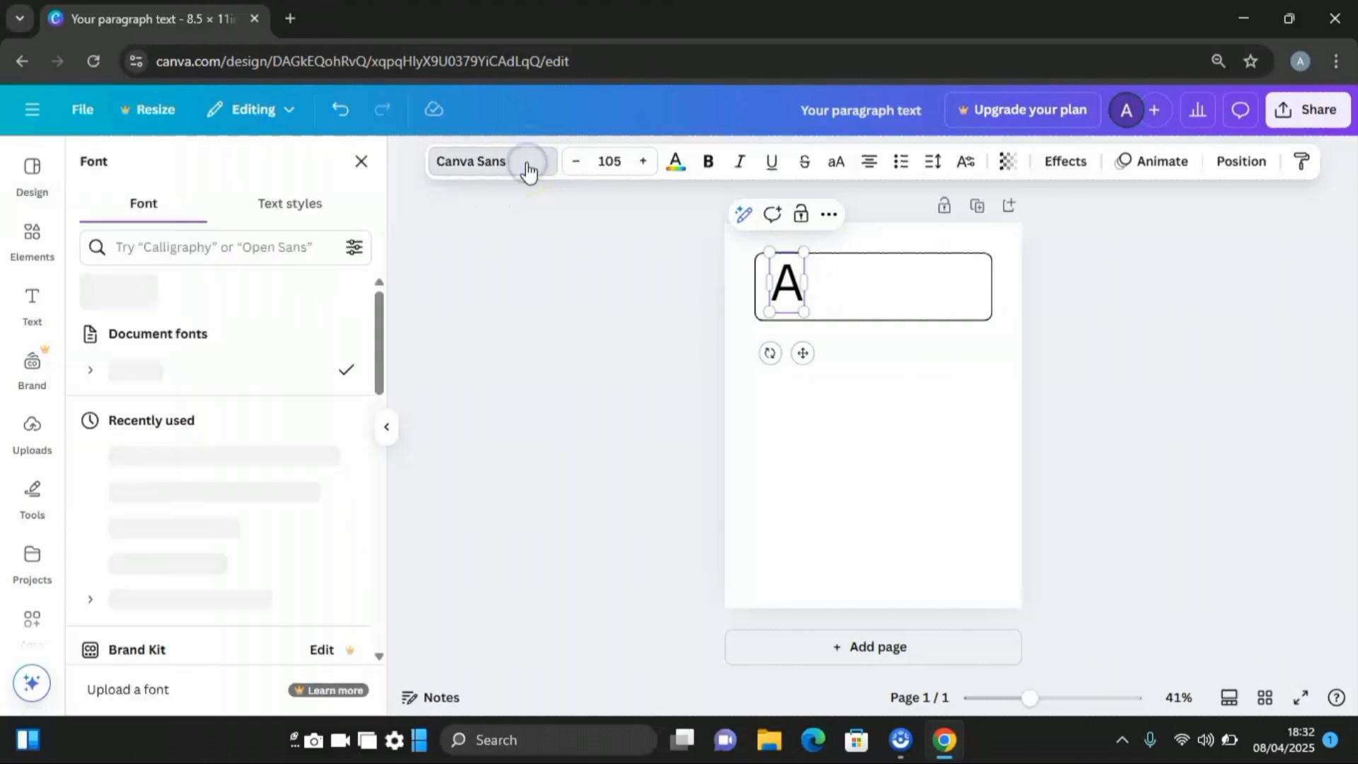
{"action": "left_click", "coordinate": [178, 245]}
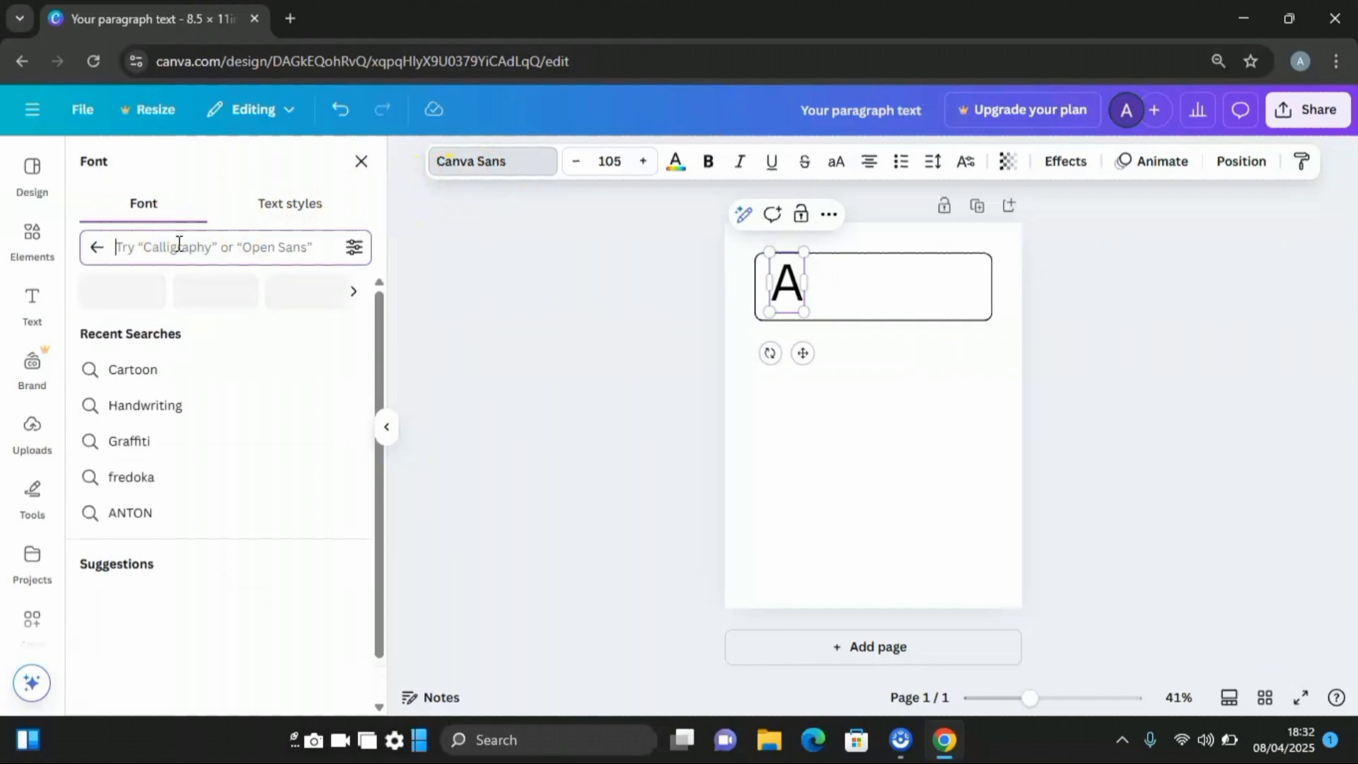
{"action": "type", "text": "school write"}
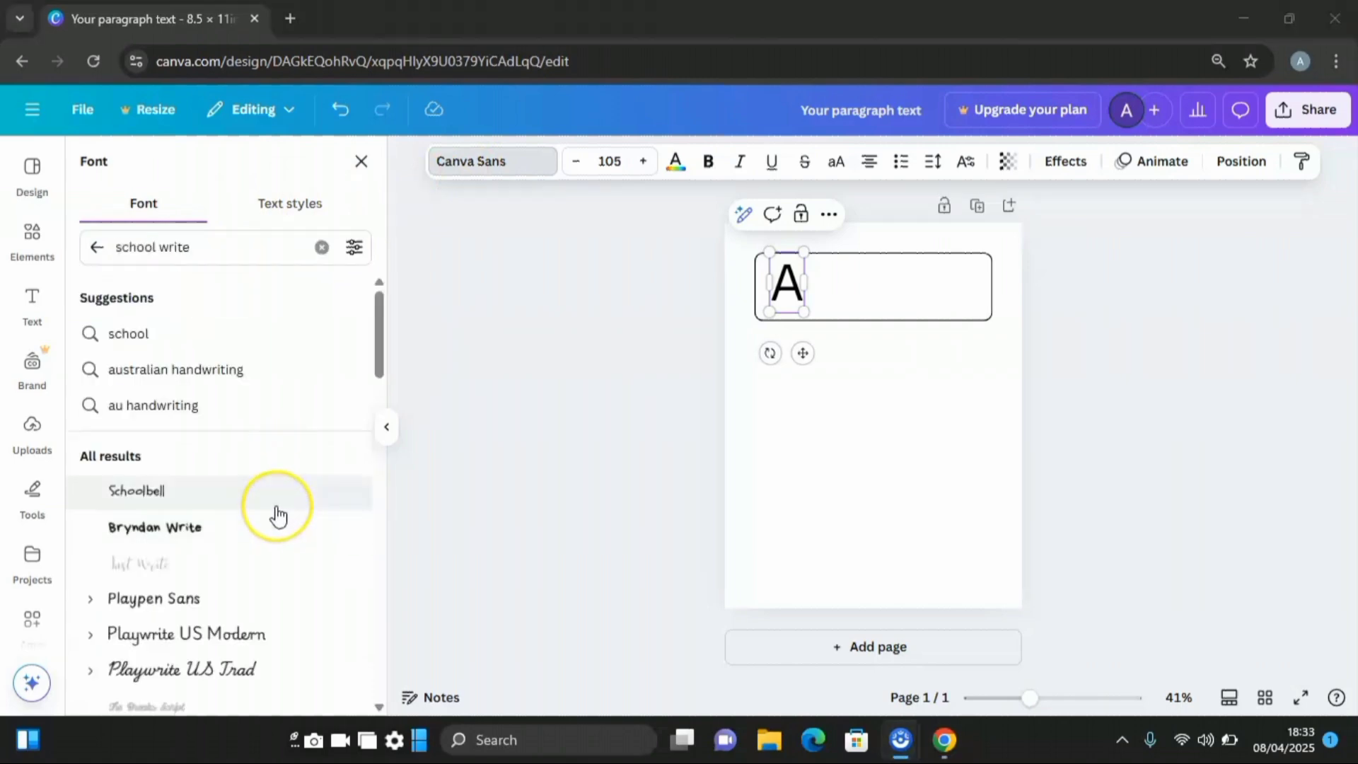
{"action": "scroll", "coordinate": [278, 516], "scroll_direction": "down", "scroll_amount": 1}
{"action": "scroll", "coordinate": [278, 516], "scroll_direction": "down", "scroll_amount": 3}
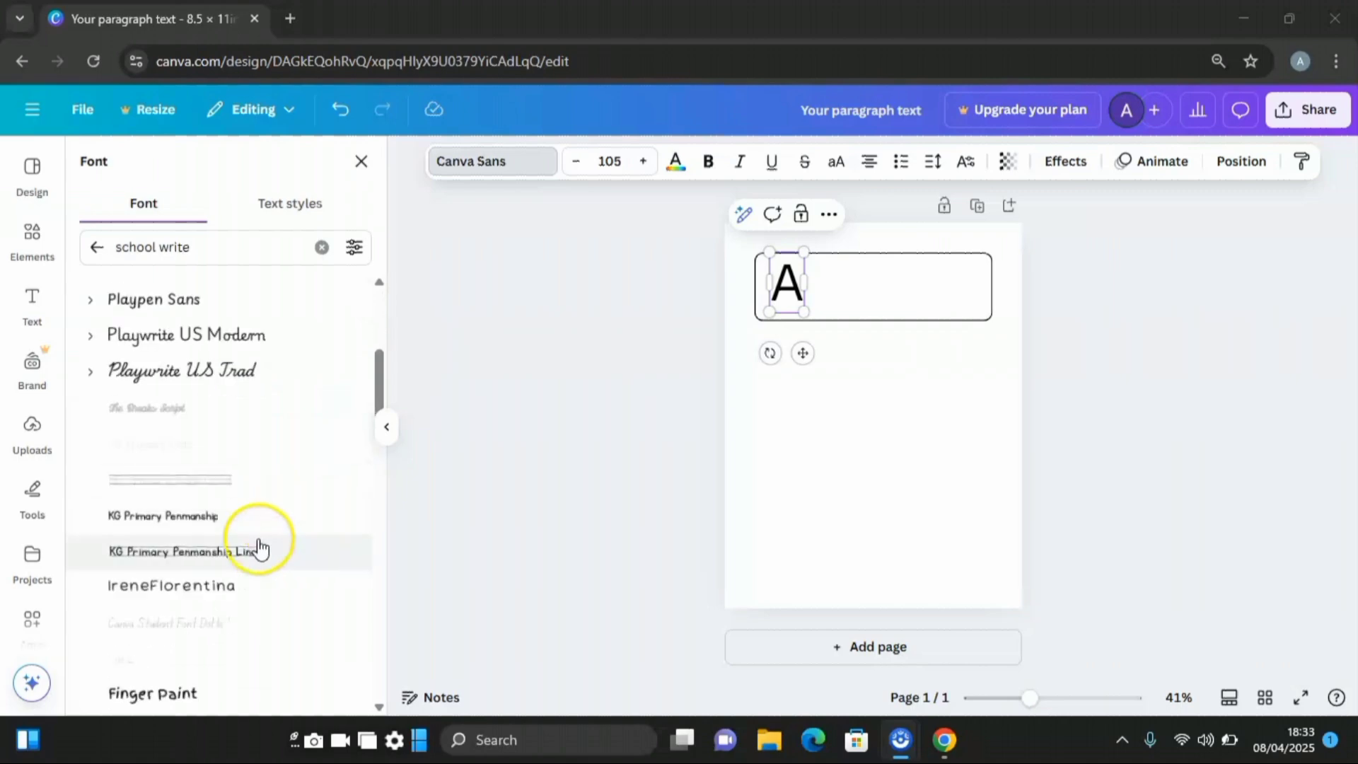
{"action": "left_click", "coordinate": [197, 523]}
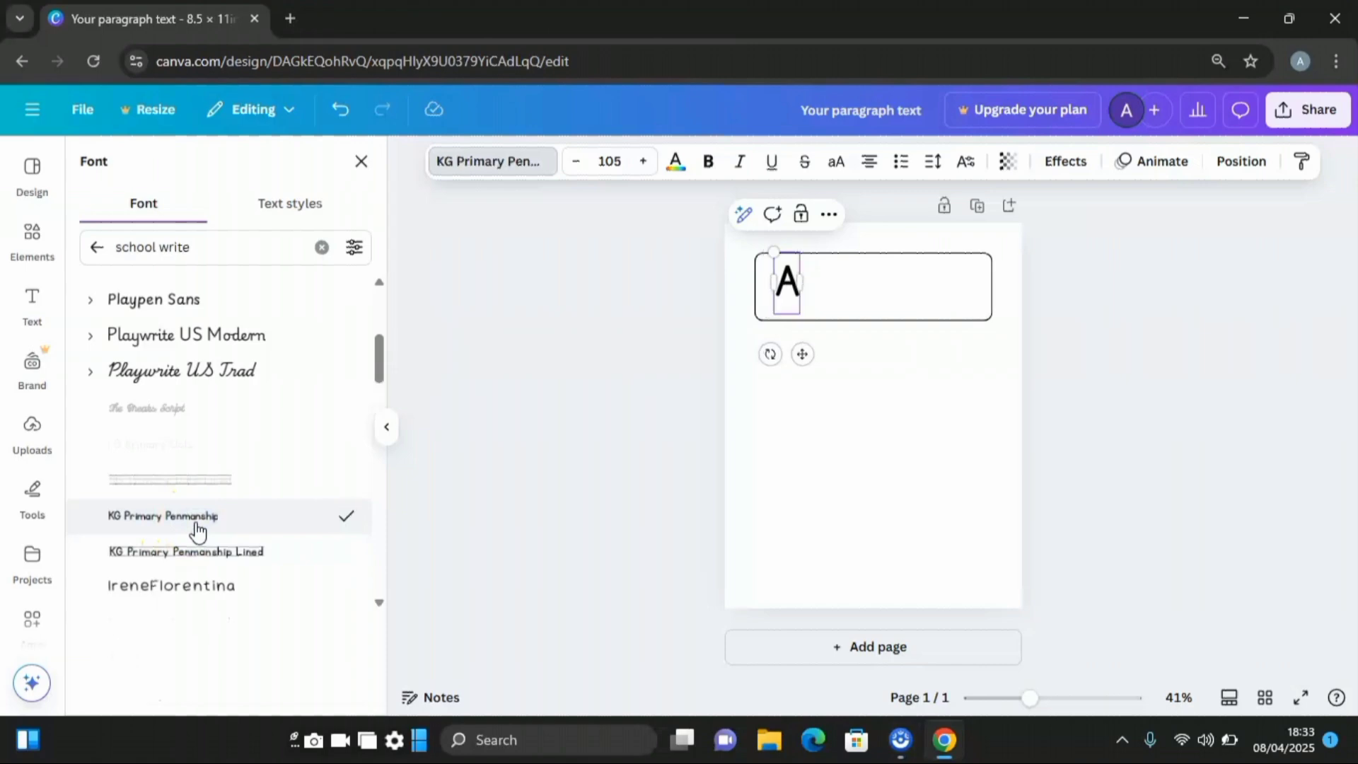
- Make the text read 'Aa' and enlarge it to about size 118
{"action": "left_click", "coordinate": [796, 285]}
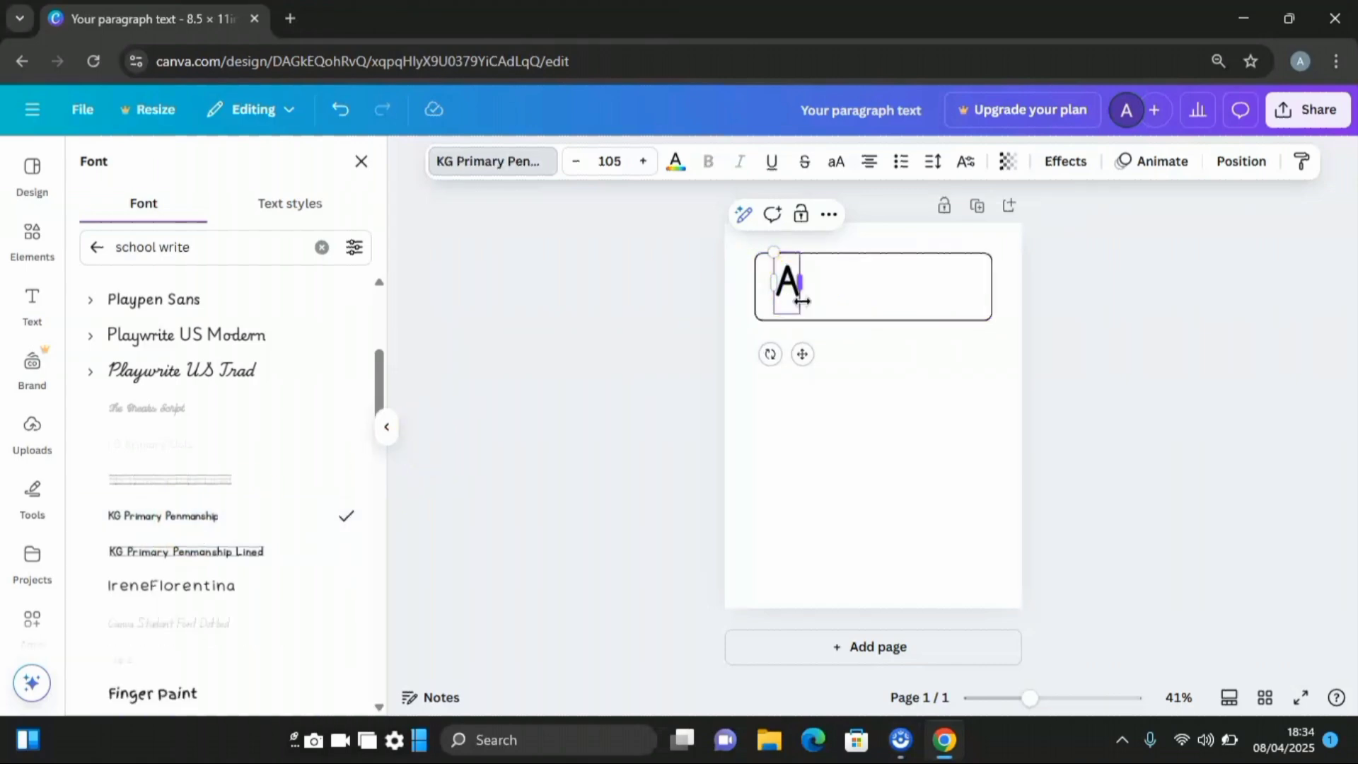
{"action": "type", "text": "a"}
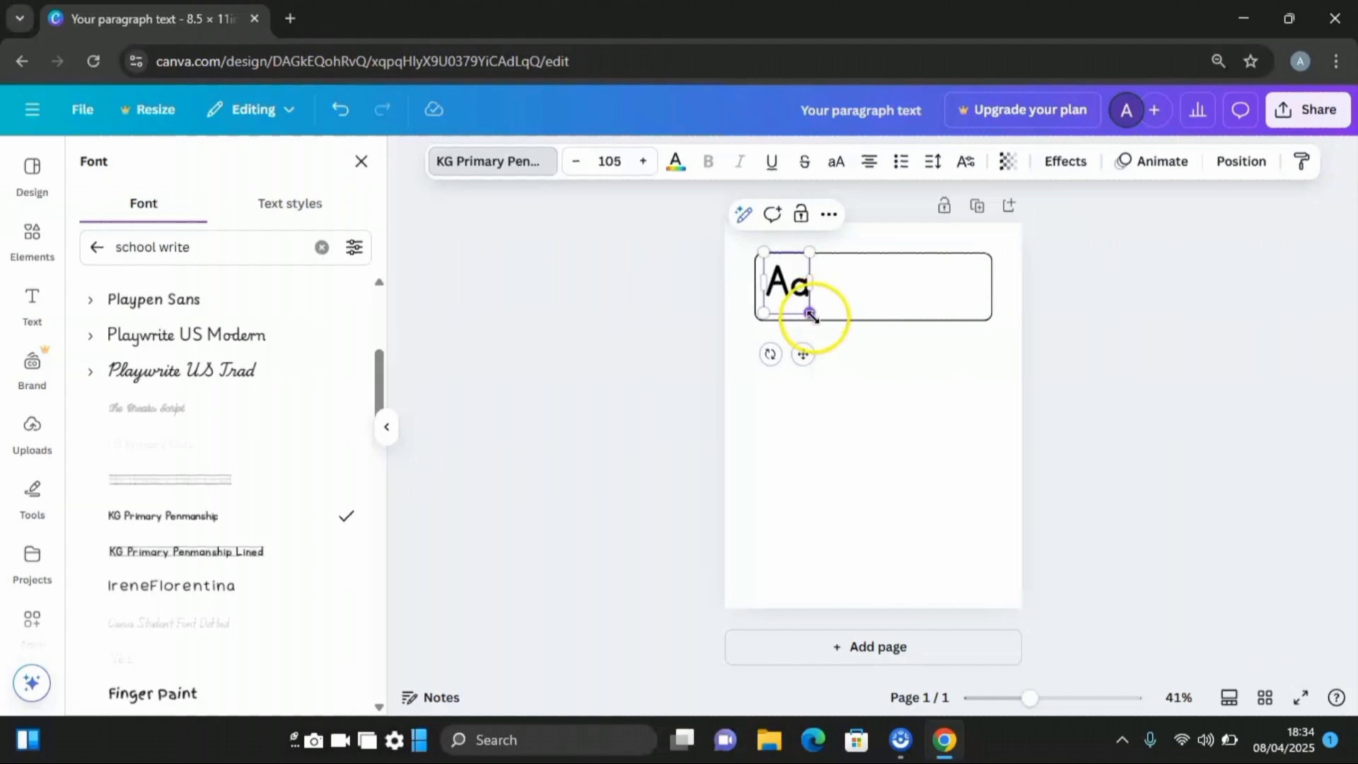
{"action": "left_click_drag", "start_coordinate": [813, 317], "coordinate": [821, 326]}
{"action": "left_click", "coordinate": [873, 299]}
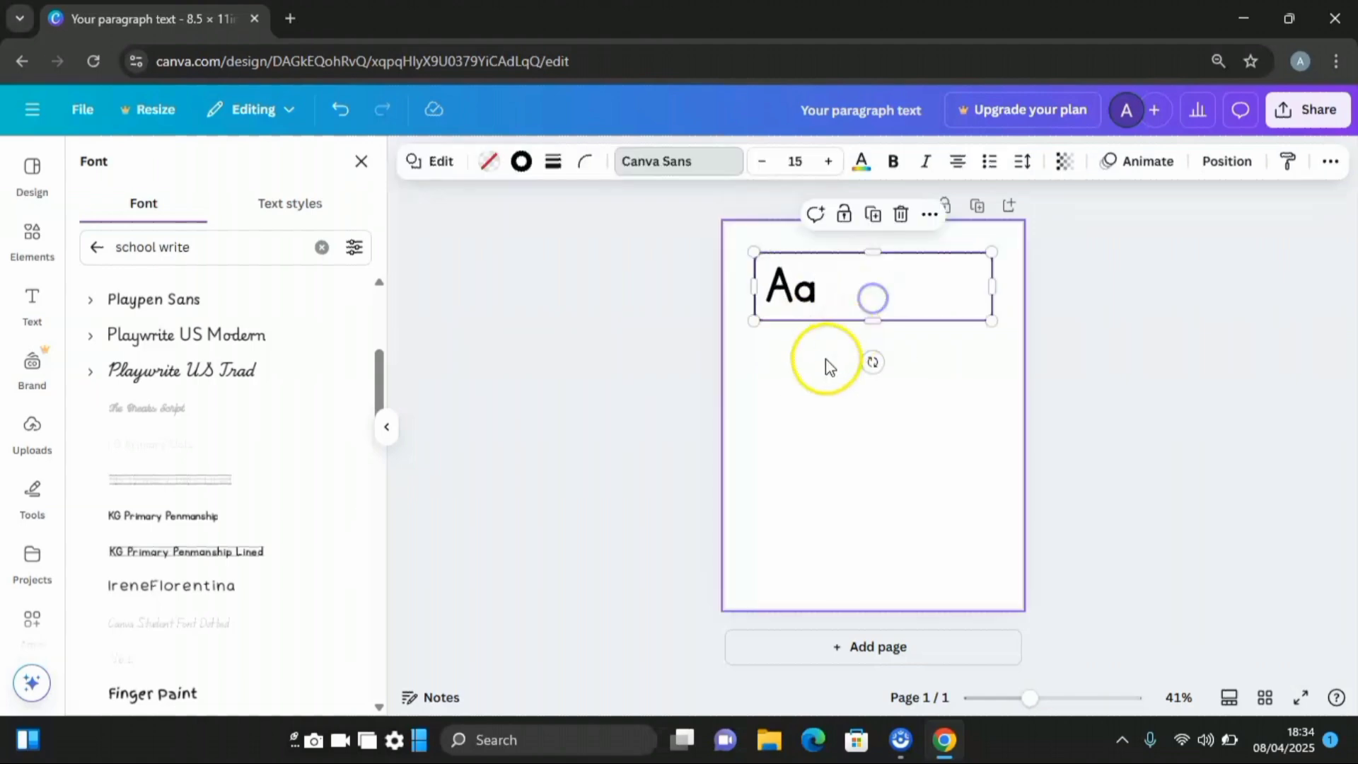
- Add an outline apple graphic from an 'apple' search, shrunk to about 1.6 × 1.8, beside Aa
{"action": "left_click", "coordinate": [33, 239]}
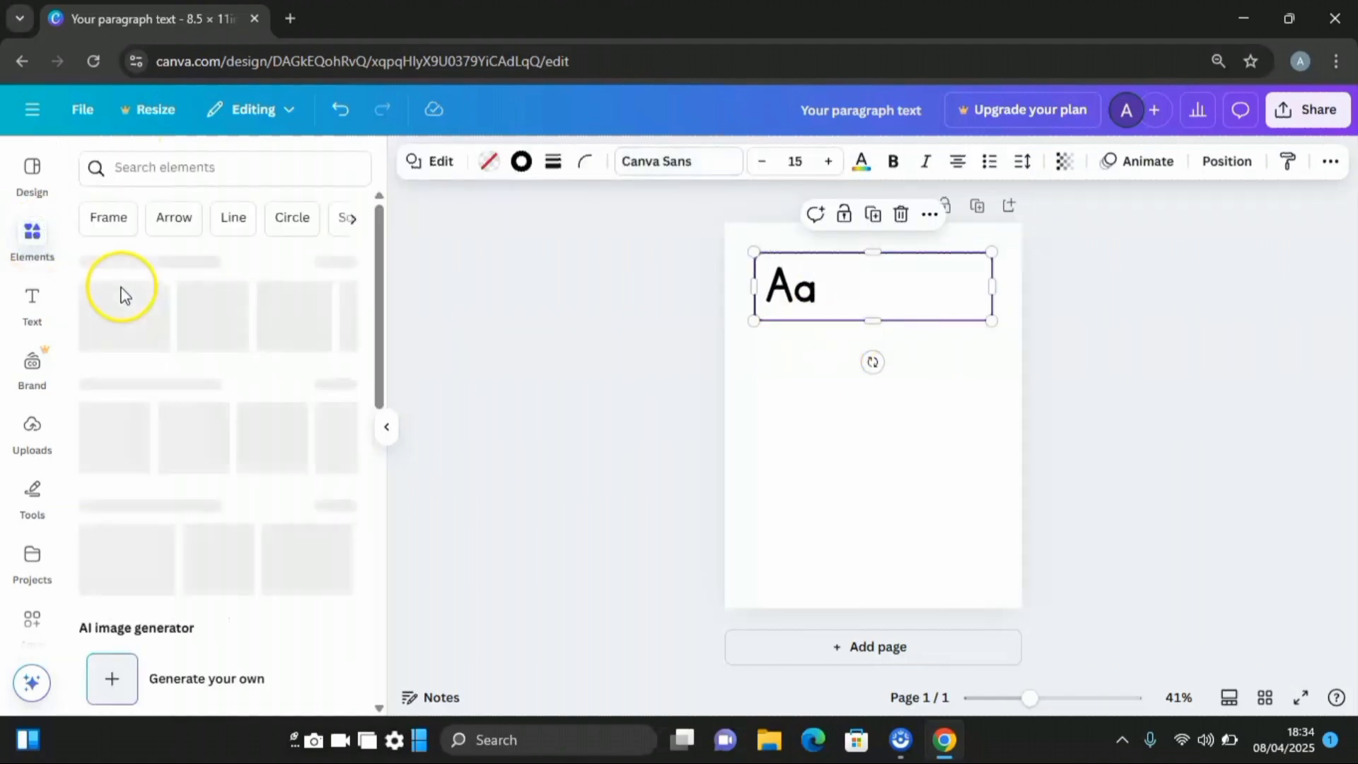
{"action": "left_click", "coordinate": [194, 169]}
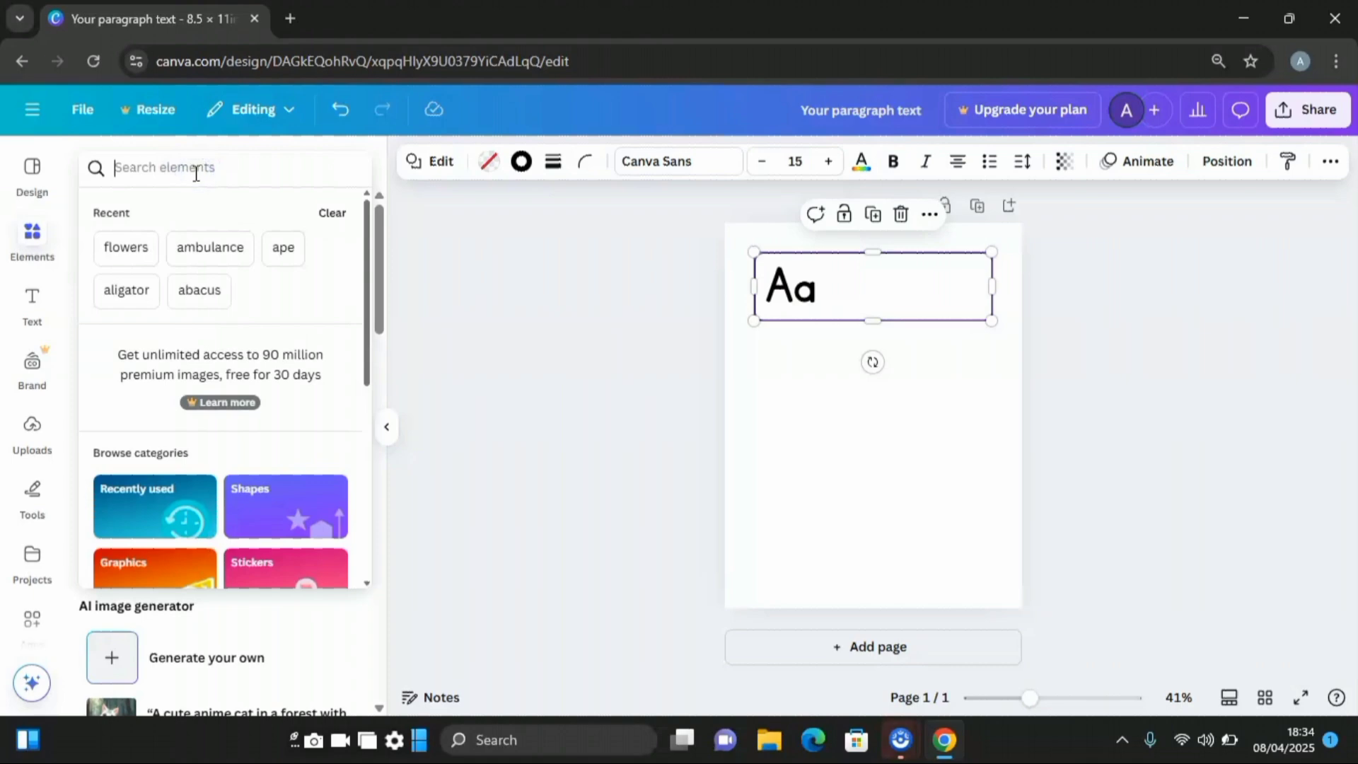
{"action": "type", "text": "apple"}
{"action": "key", "text": "Return"}
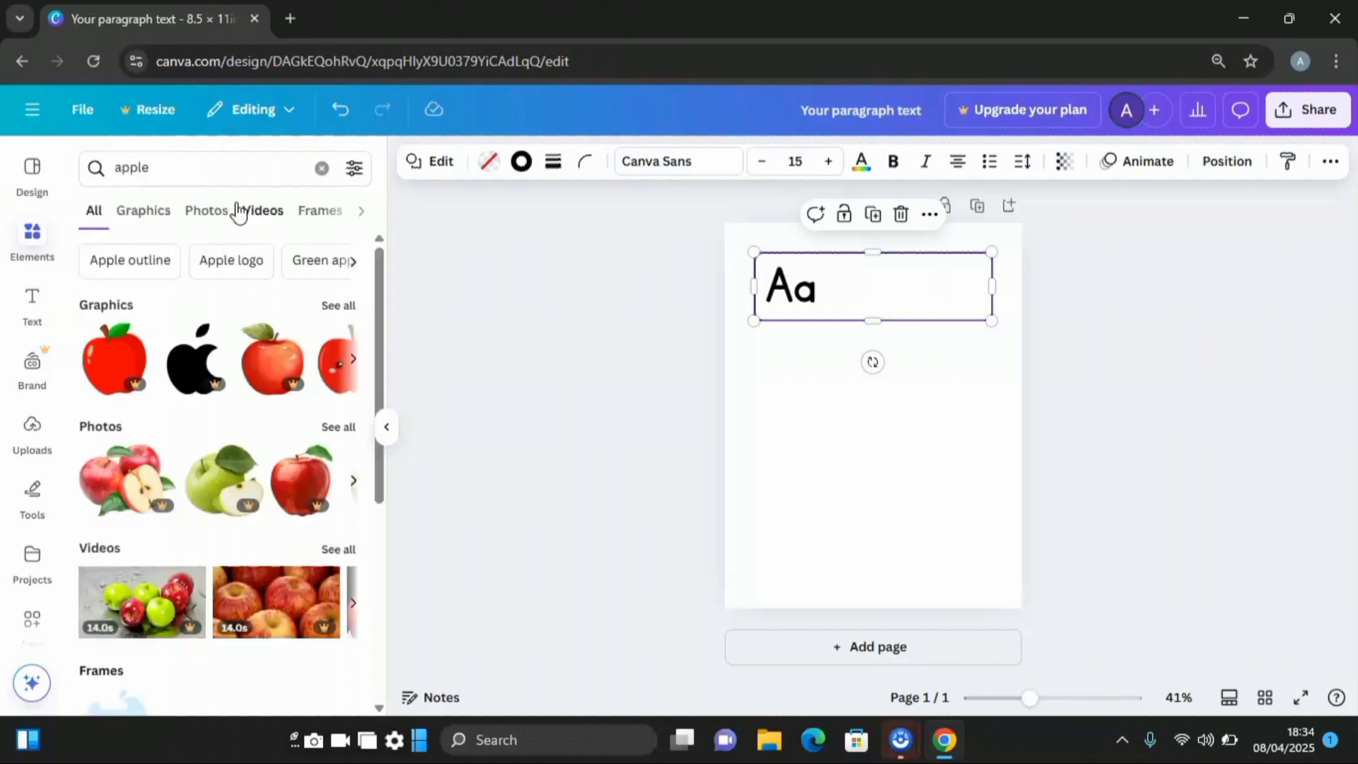
{"action": "left_click", "coordinate": [159, 214]}
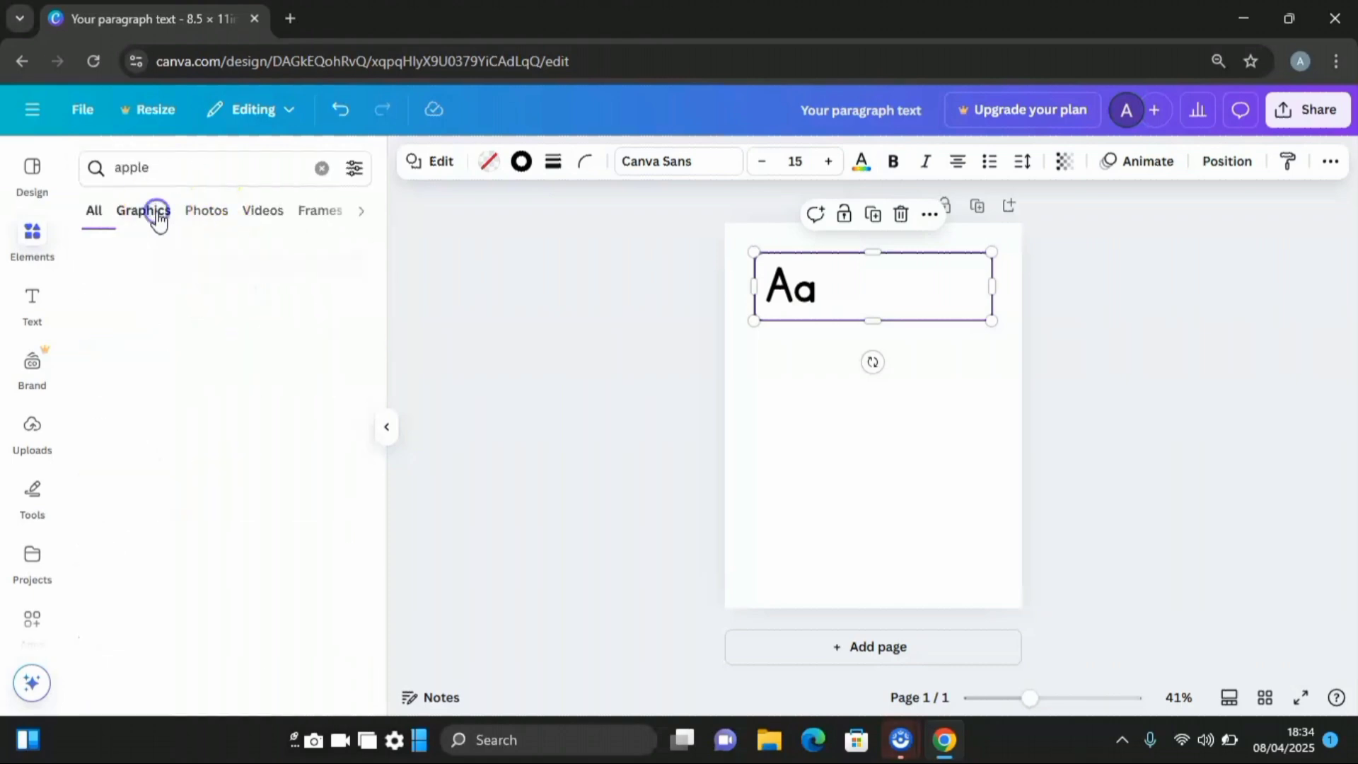
{"action": "scroll", "coordinate": [239, 361], "scroll_direction": "down", "scroll_amount": 10}
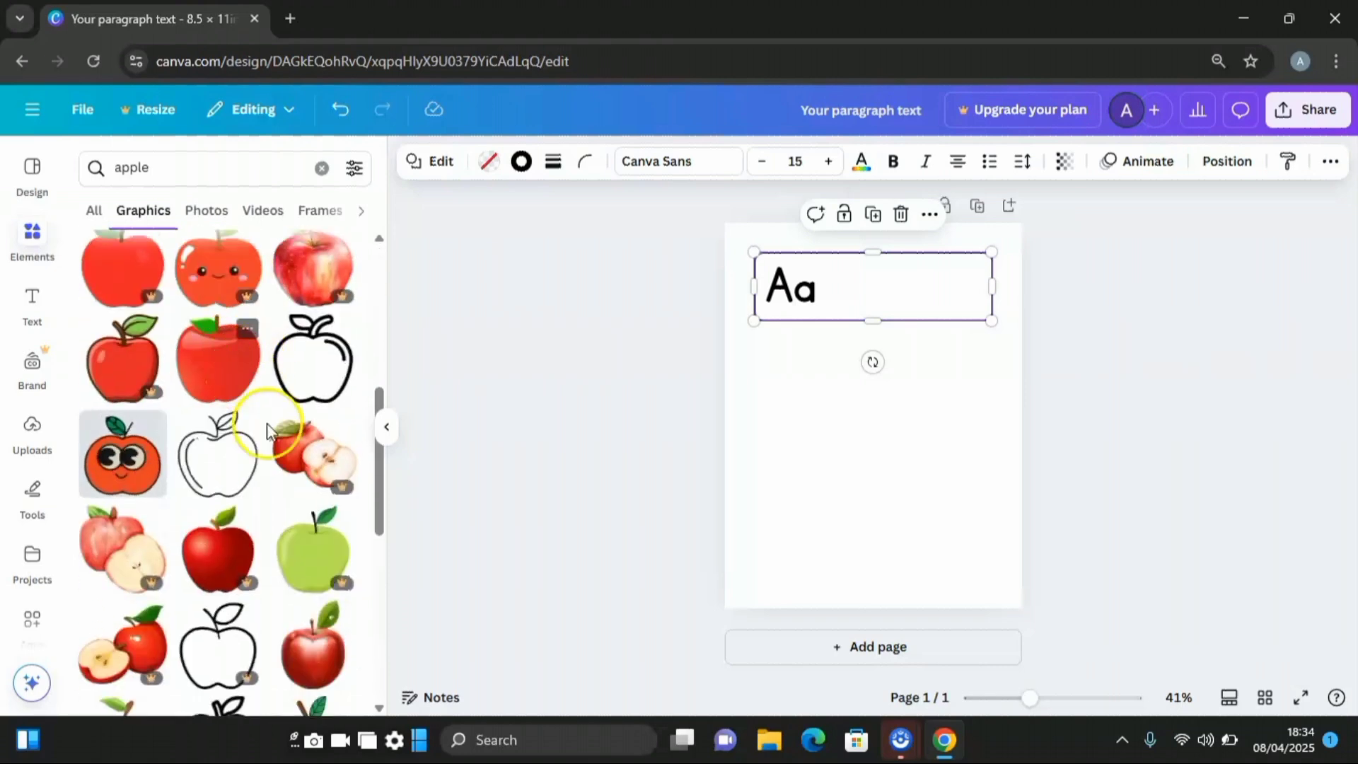
{"action": "scroll", "coordinate": [215, 527], "scroll_direction": "up", "scroll_amount": 1}
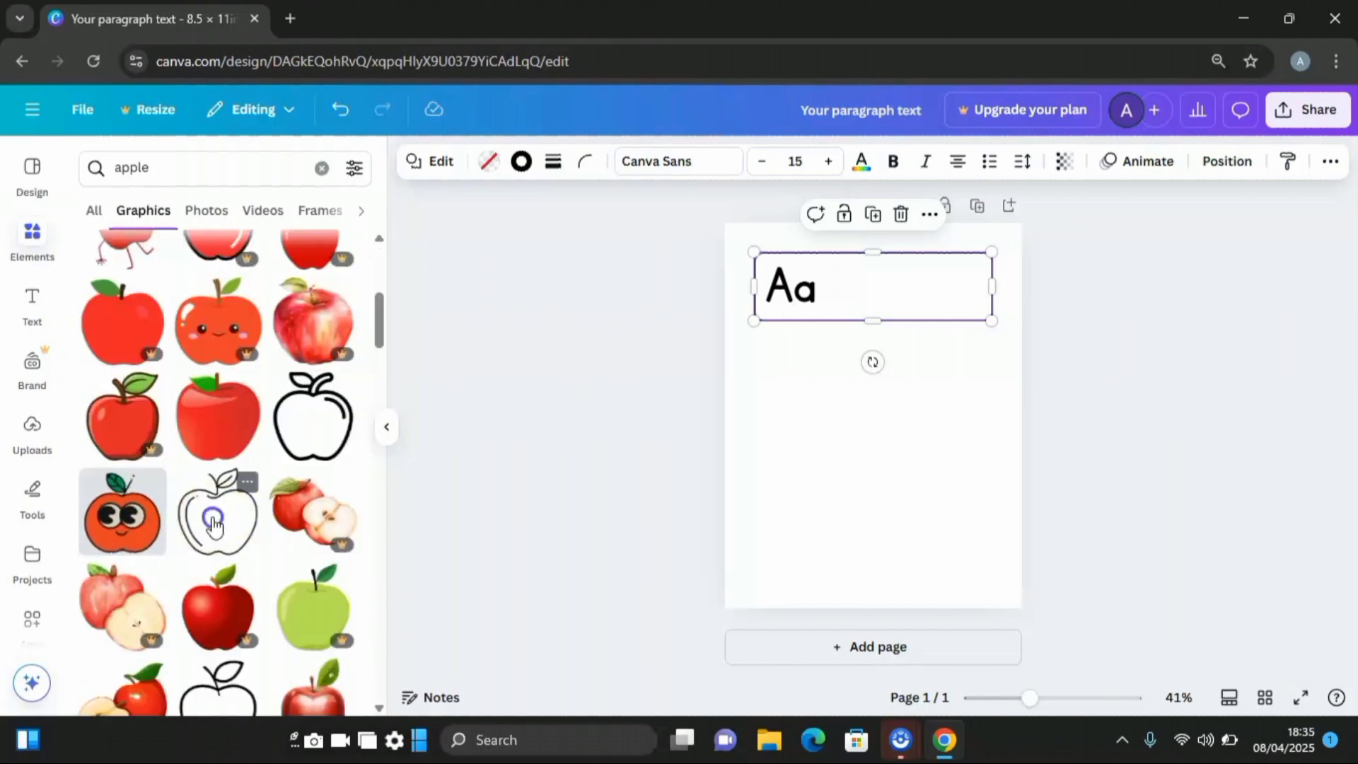
{"action": "left_click", "coordinate": [214, 524]}
{"action": "left_click_drag", "start_coordinate": [935, 481], "coordinate": [864, 405]}
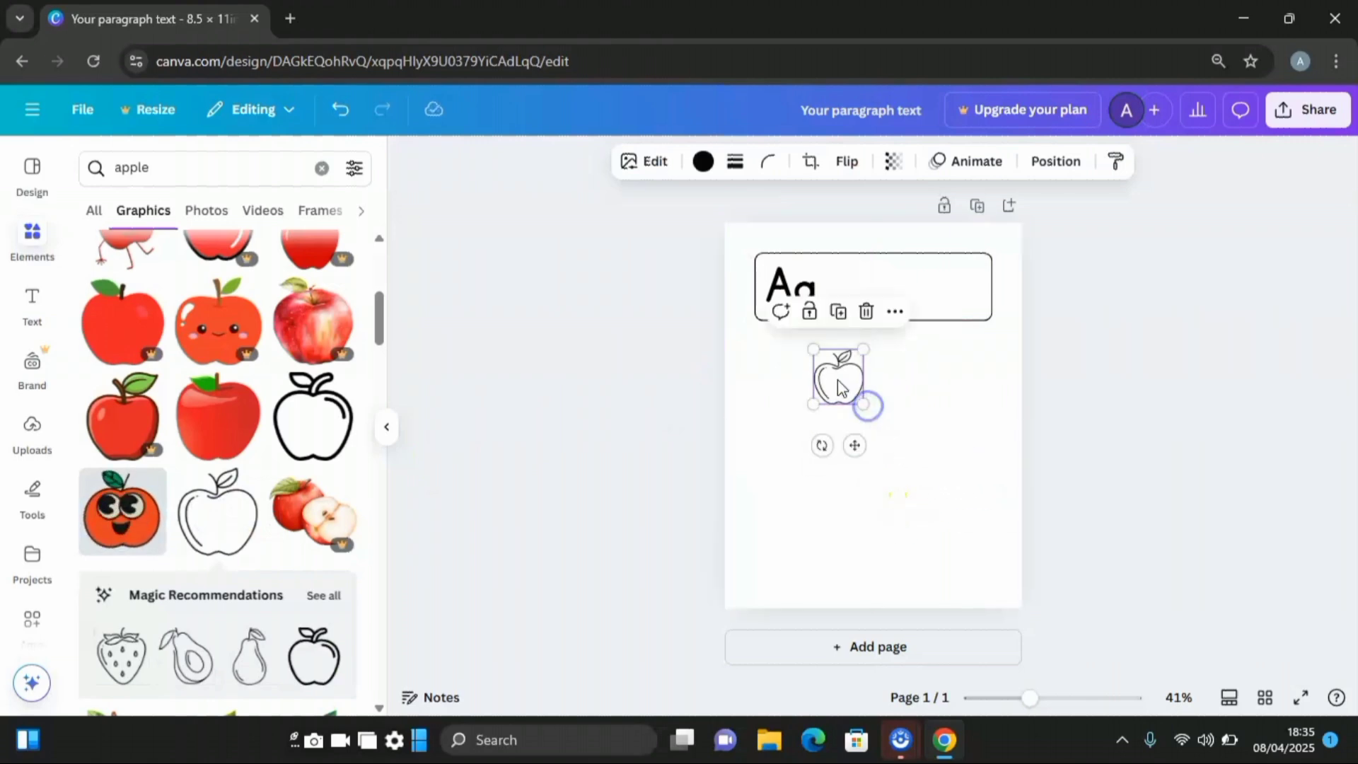
{"action": "left_click_drag", "start_coordinate": [848, 352], "coordinate": [900, 255]}
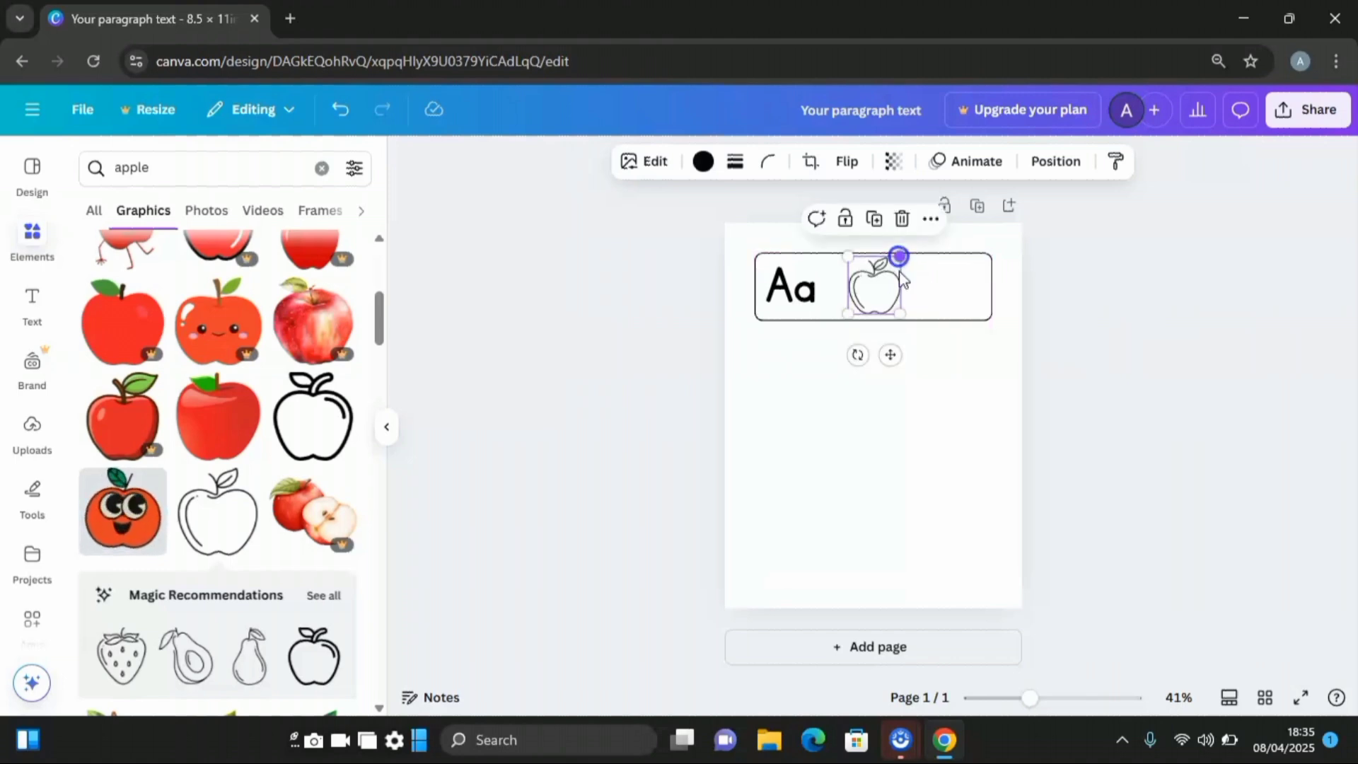
- Duplicate Aa, move the copy to the box's right end, and change it to 'Apple'
{"action": "left_click", "coordinate": [781, 300]}
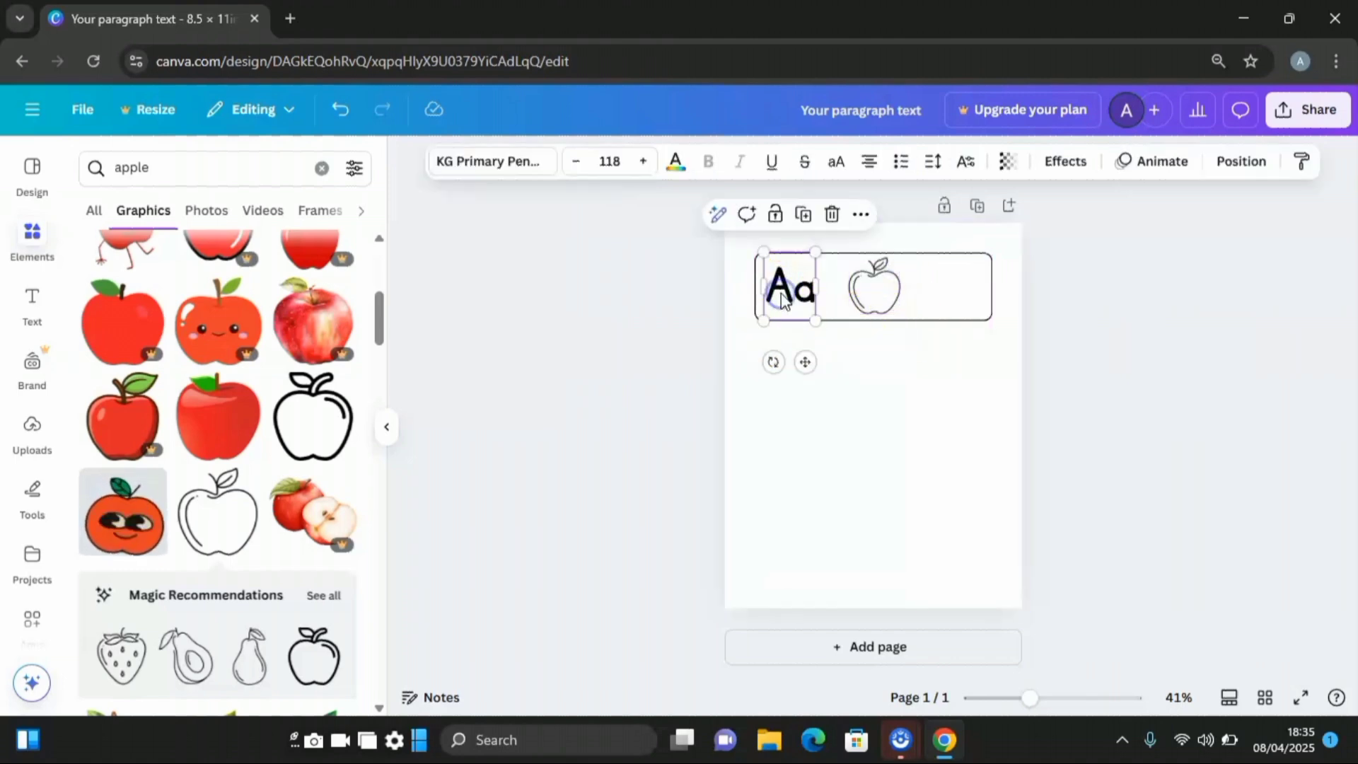
{"action": "left_click", "coordinate": [804, 216]}
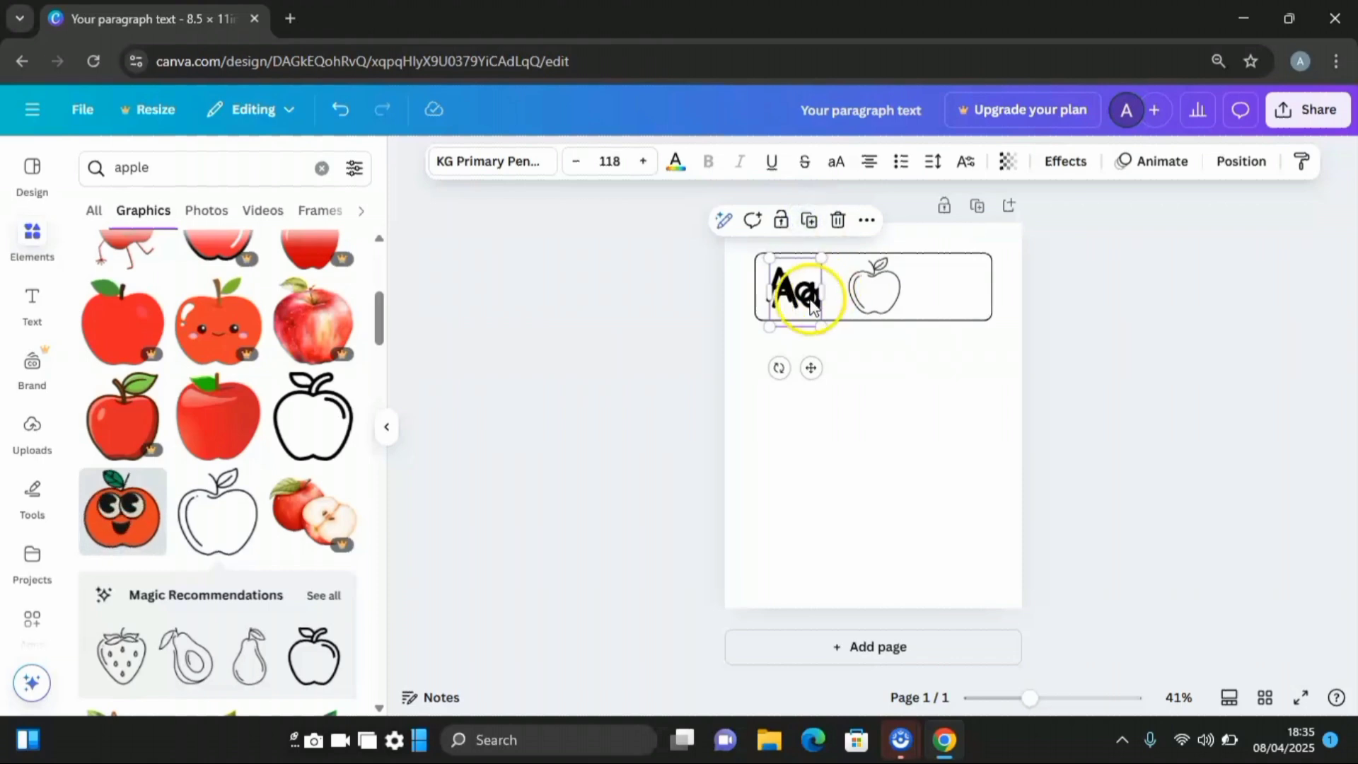
{"action": "left_click_drag", "start_coordinate": [796, 304], "coordinate": [940, 293]}
{"action": "key", "text": "BackSpace"}
{"action": "type", "text": "pple"}
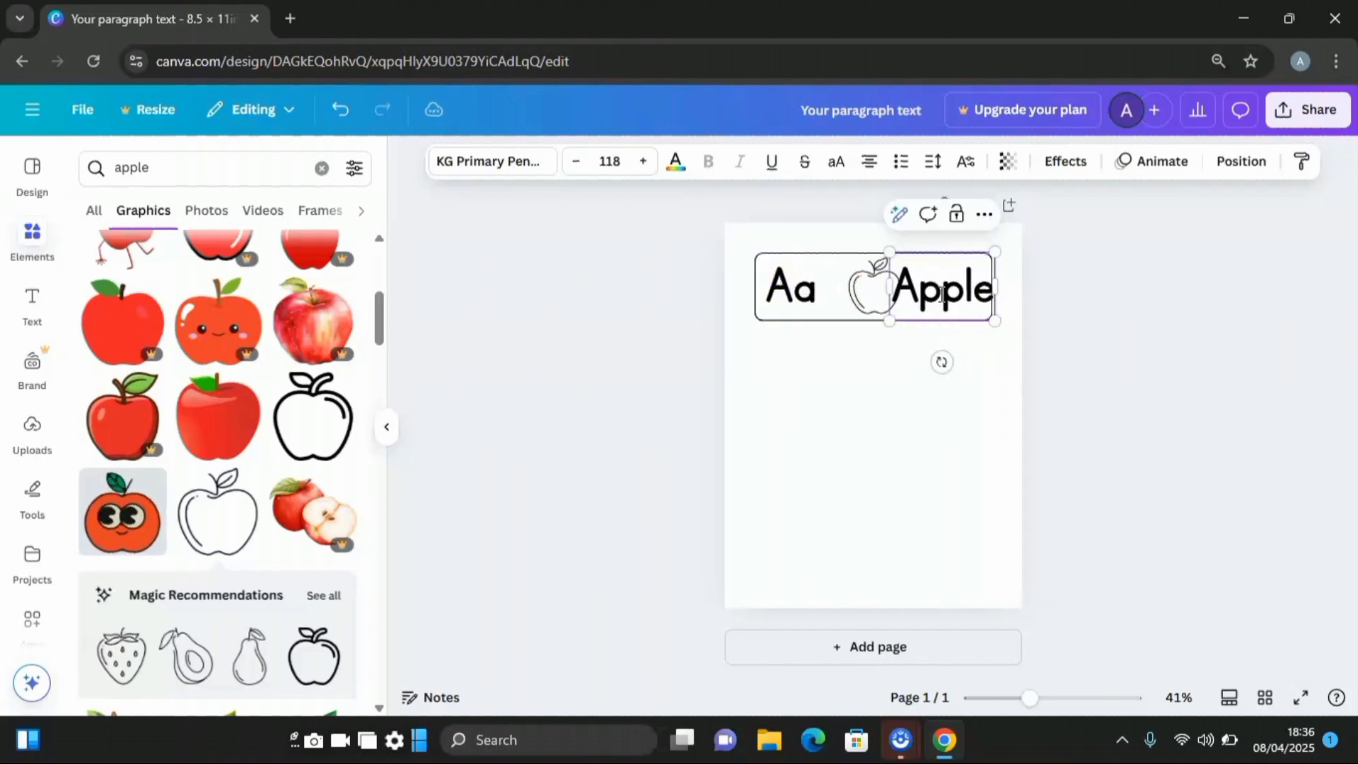
- Centre the apple graphic between Aa and Apple
{"action": "left_click", "coordinate": [949, 302]}
{"action": "left_click_drag", "start_coordinate": [877, 300], "coordinate": [858, 296]}
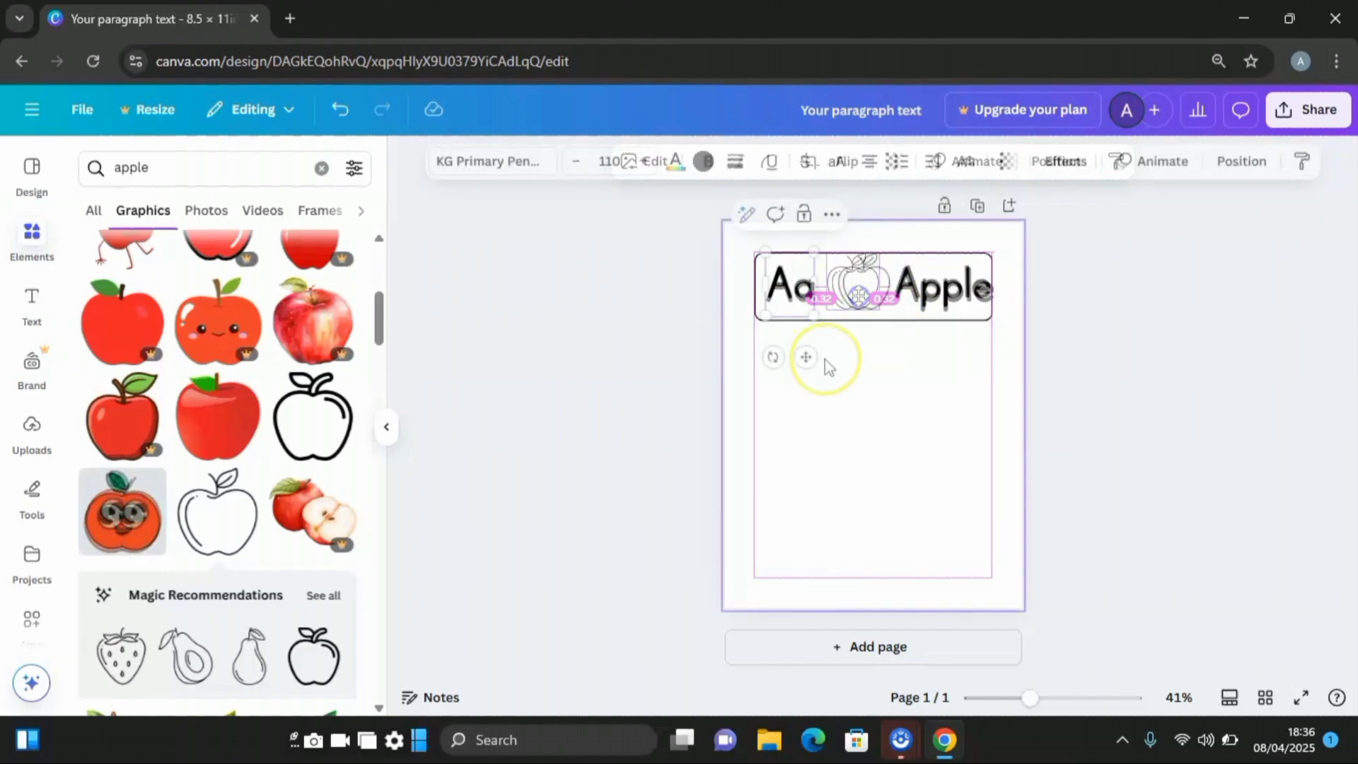
{"action": "left_click_drag", "start_coordinate": [825, 359], "coordinate": [822, 362]}
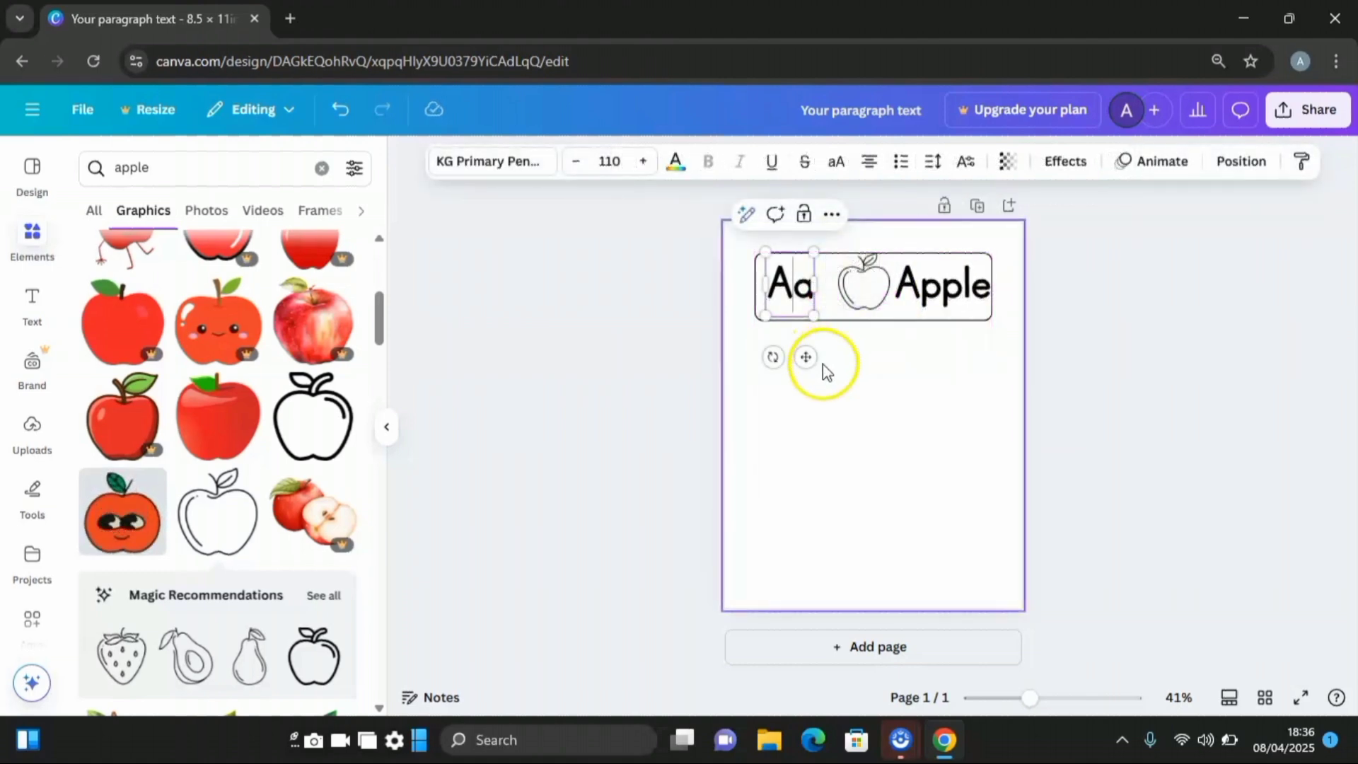
{"action": "left_click", "coordinate": [794, 294]}
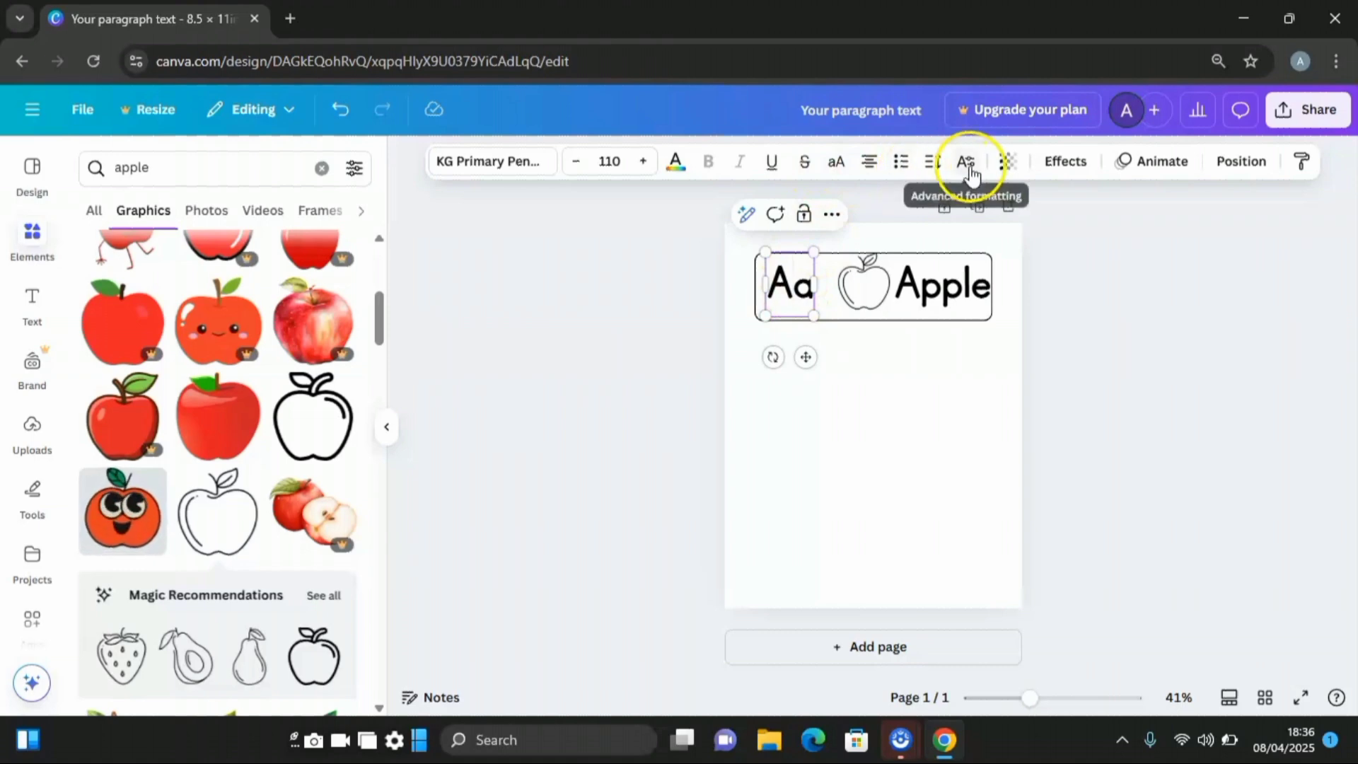
- Set the letter spacing of Aa to 110
{"action": "left_click", "coordinate": [930, 164]}
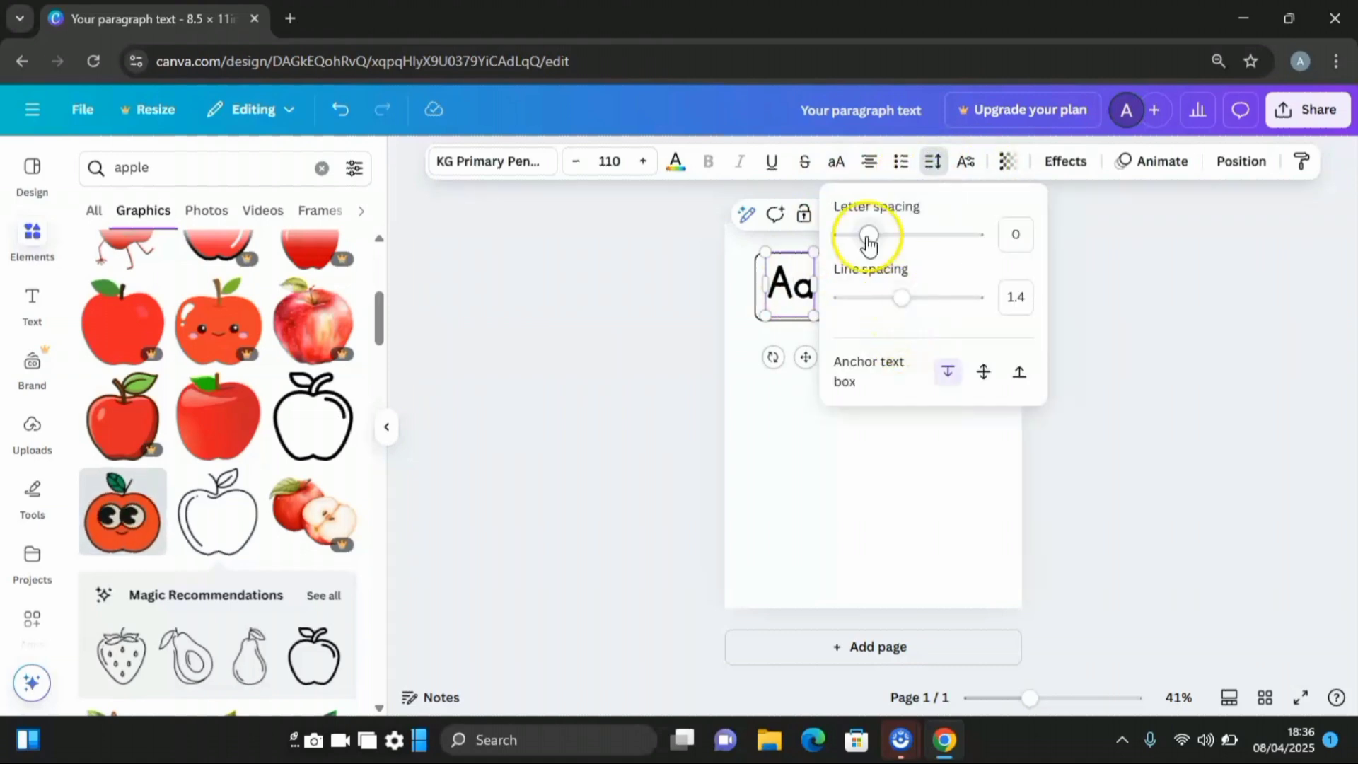
{"action": "left_click_drag", "start_coordinate": [870, 244], "coordinate": [885, 247]}
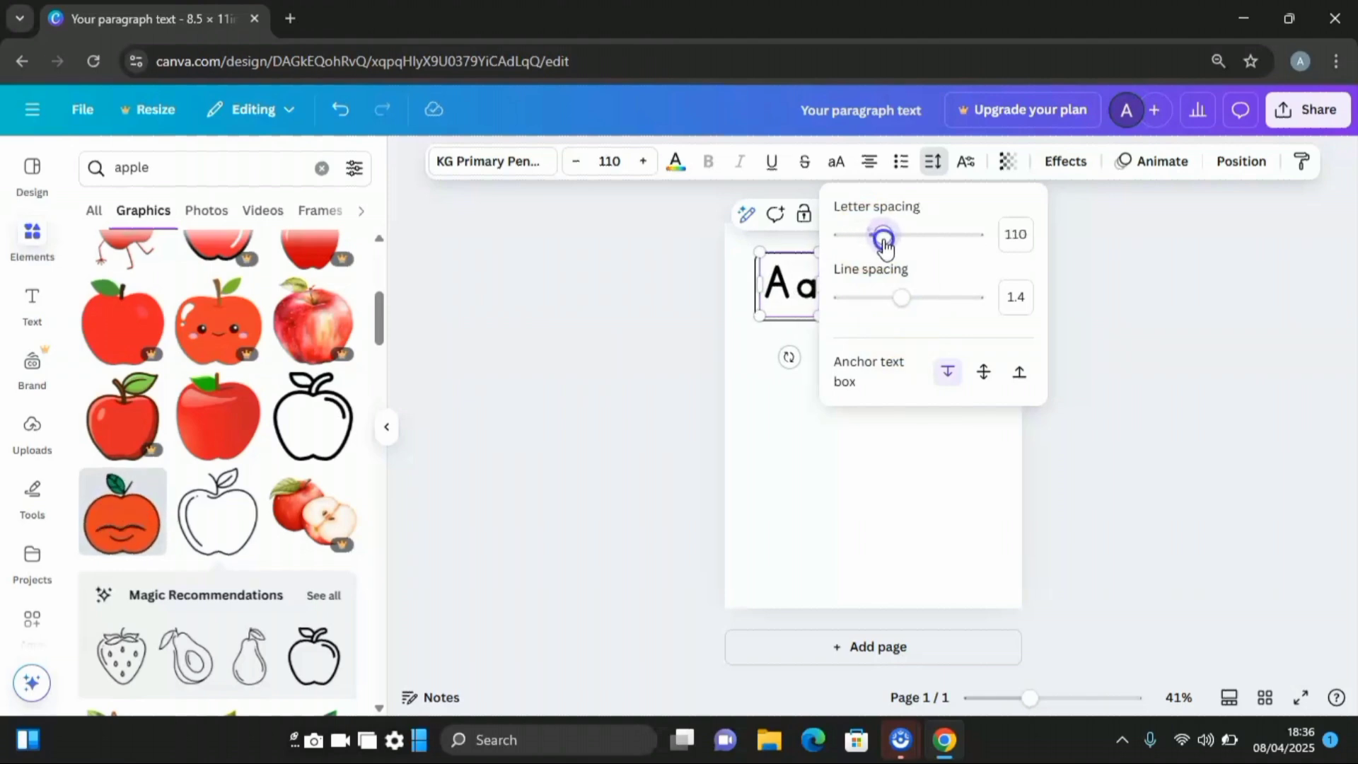
{"action": "left_click", "coordinate": [733, 482]}
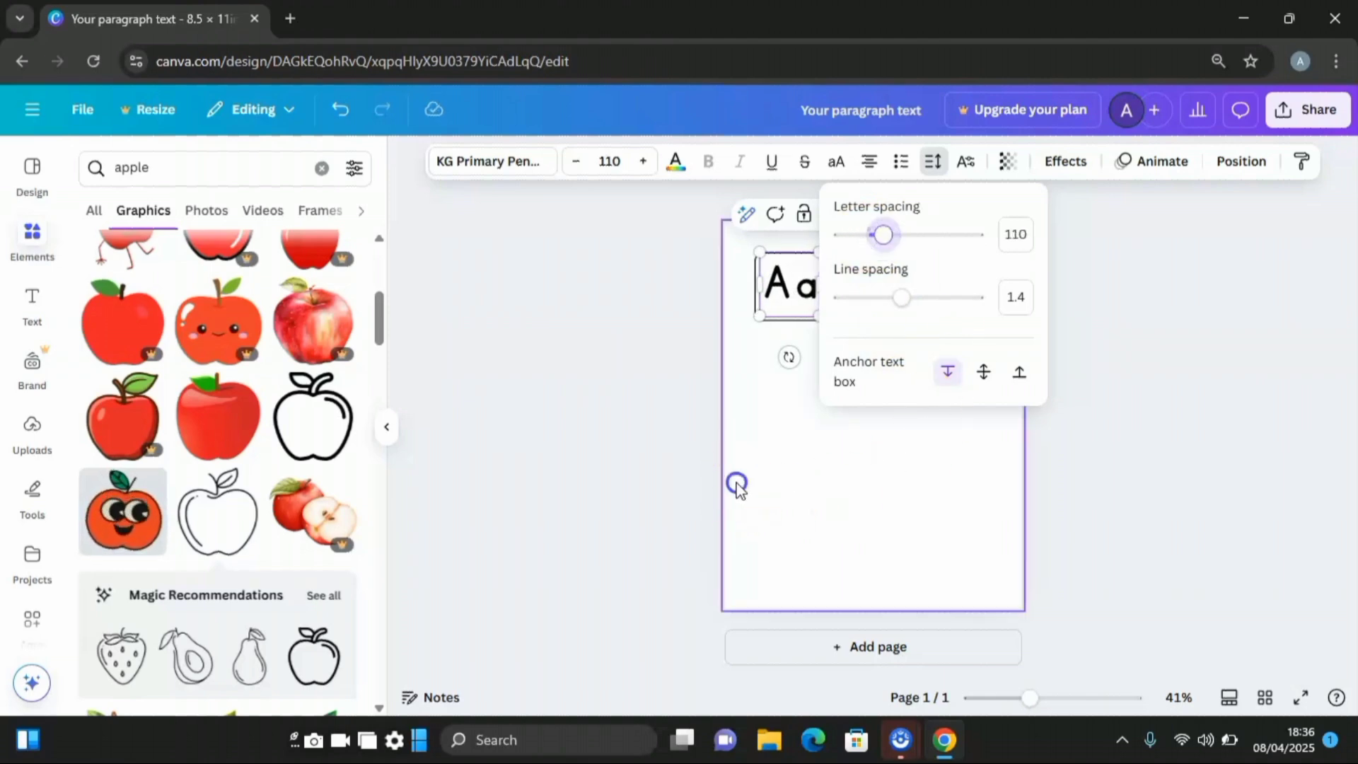
- Nudge the apple slightly left to re-centre it between Aa and Apple
{"action": "left_click", "coordinate": [870, 294]}
{"action": "left_click_drag", "start_coordinate": [870, 297], "coordinate": [864, 292]}
{"action": "left_click", "coordinate": [876, 361]}
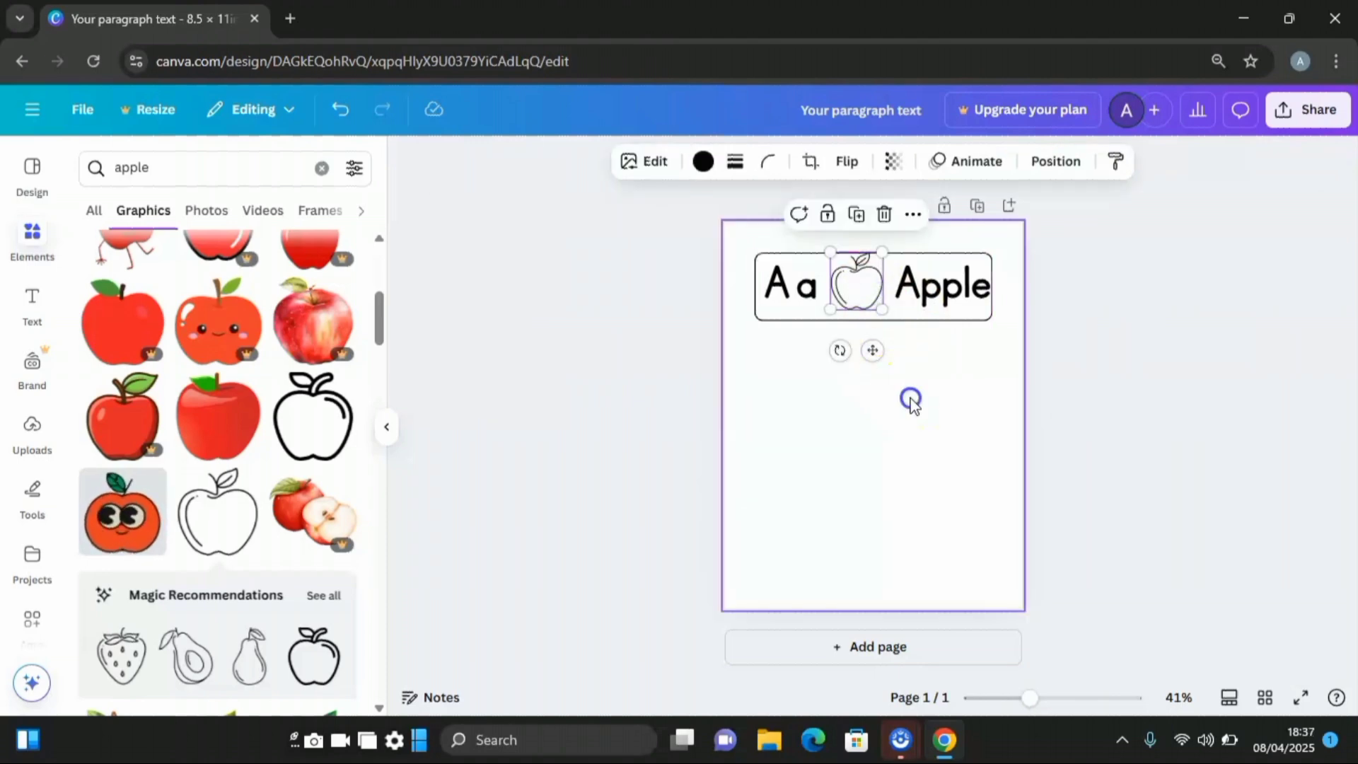
{"action": "left_click", "coordinate": [795, 296]}
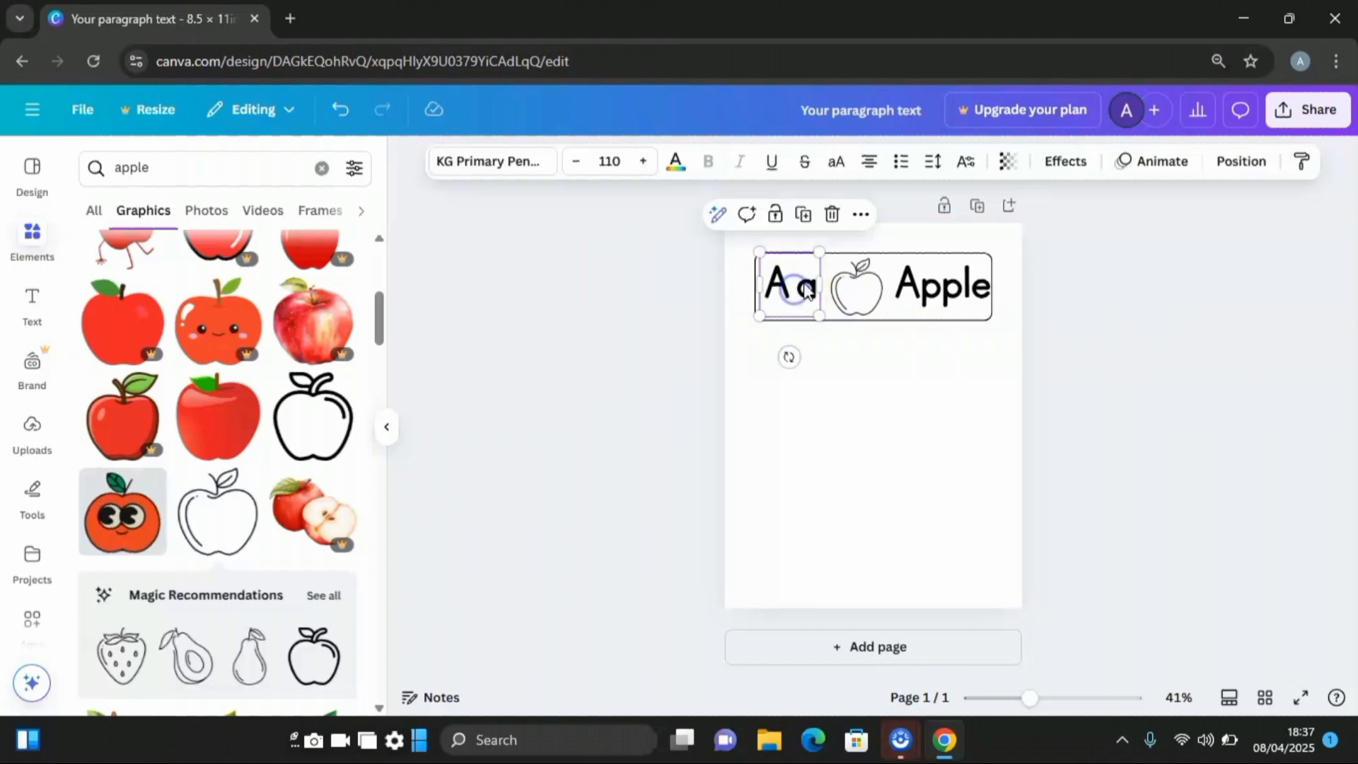
- Duplicate Aa below the header and set the copy in KG Primary Dots Lined
{"action": "left_click", "coordinate": [810, 219]}
{"action": "left_click_drag", "start_coordinate": [794, 286], "coordinate": [793, 355]}
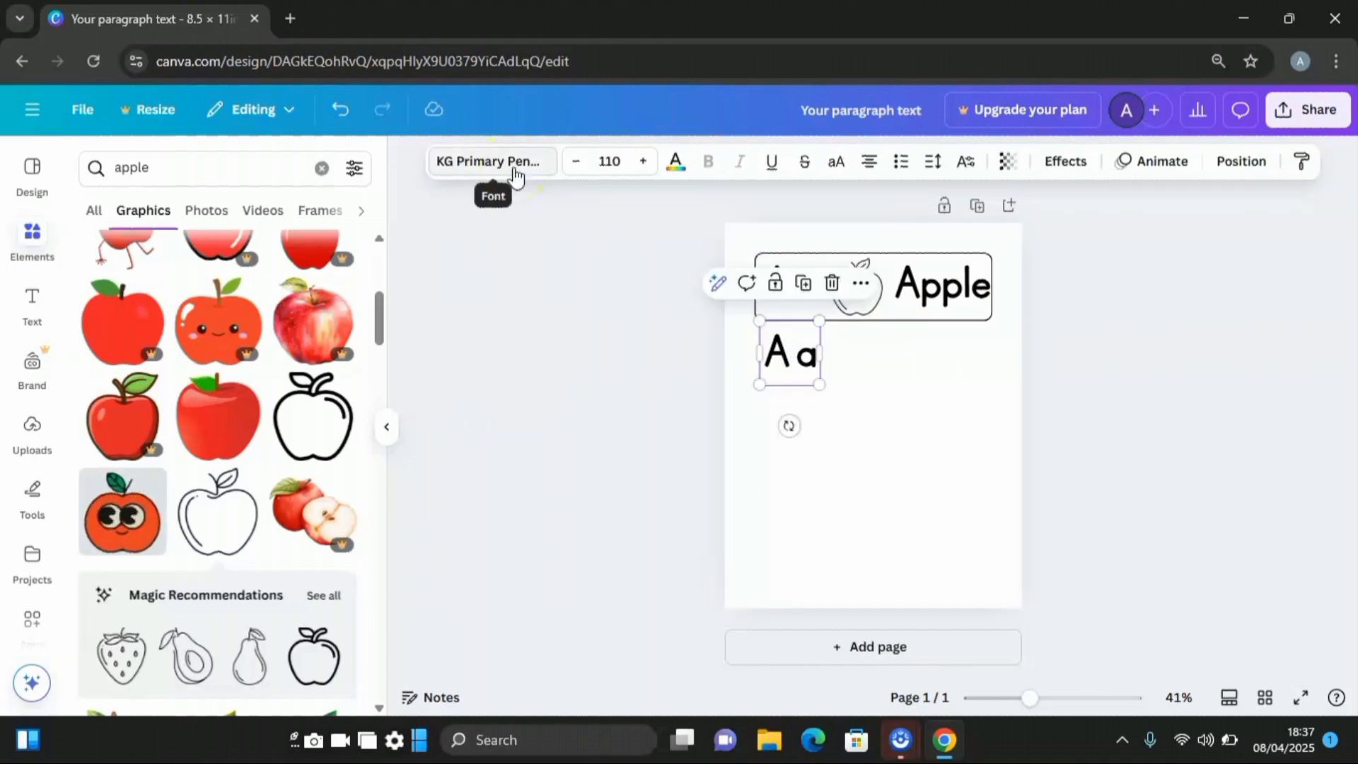
{"action": "left_click", "coordinate": [515, 166]}
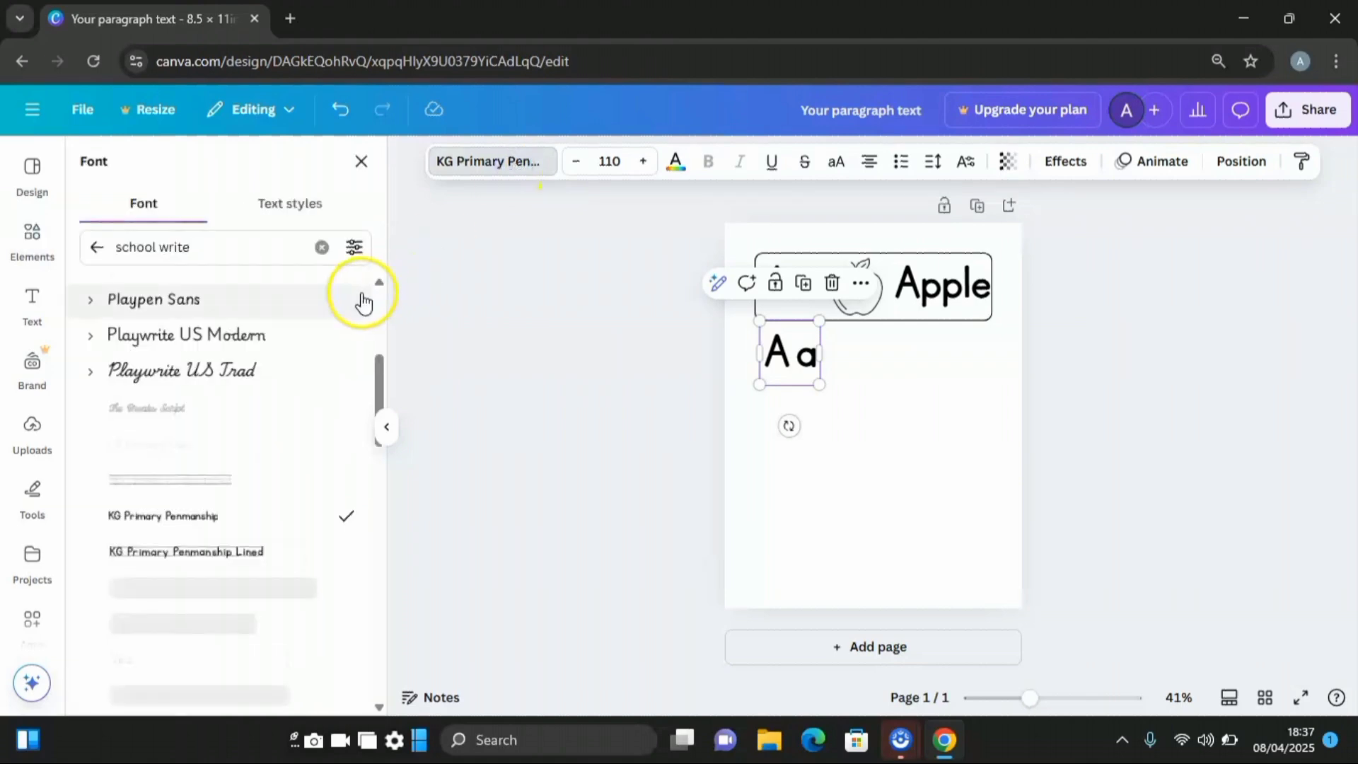
{"action": "scroll", "coordinate": [218, 388], "scroll_direction": "down", "scroll_amount": 2}
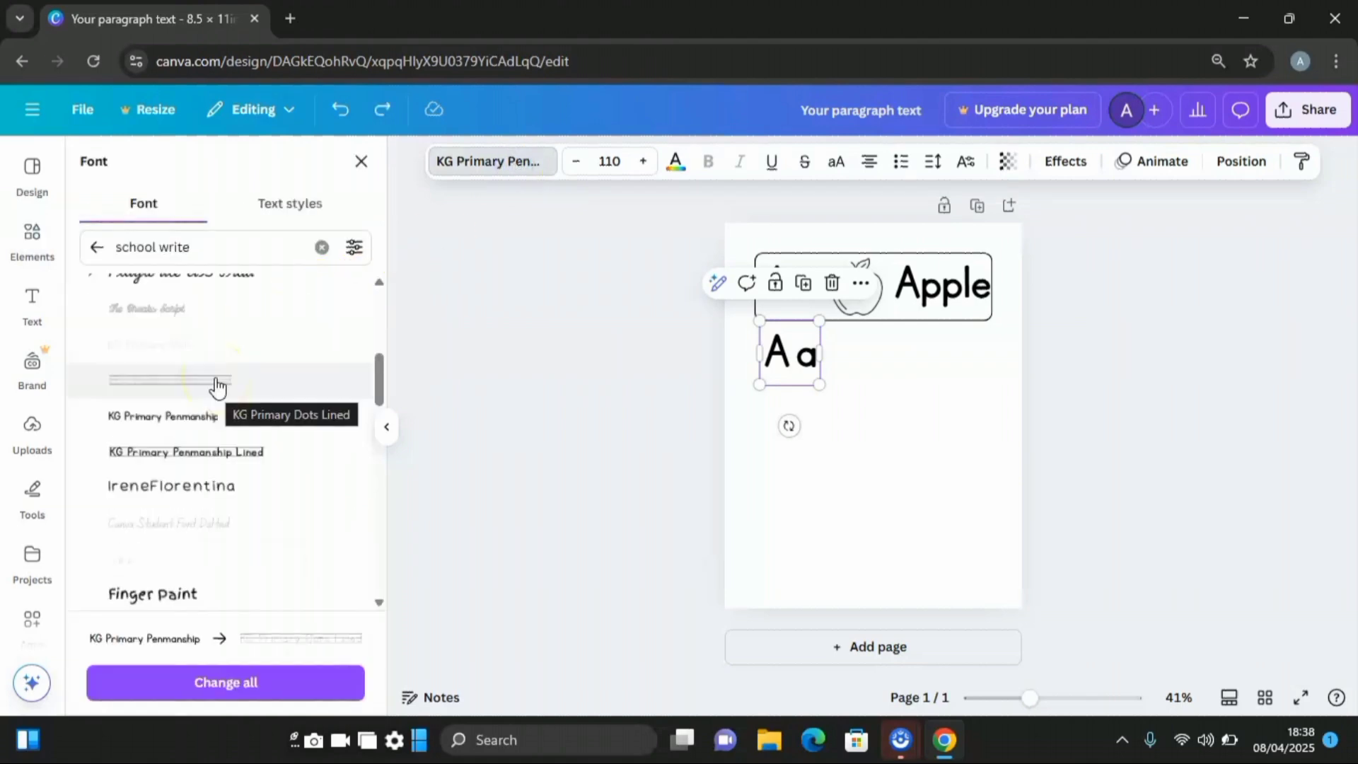
{"action": "left_click", "coordinate": [218, 387]}
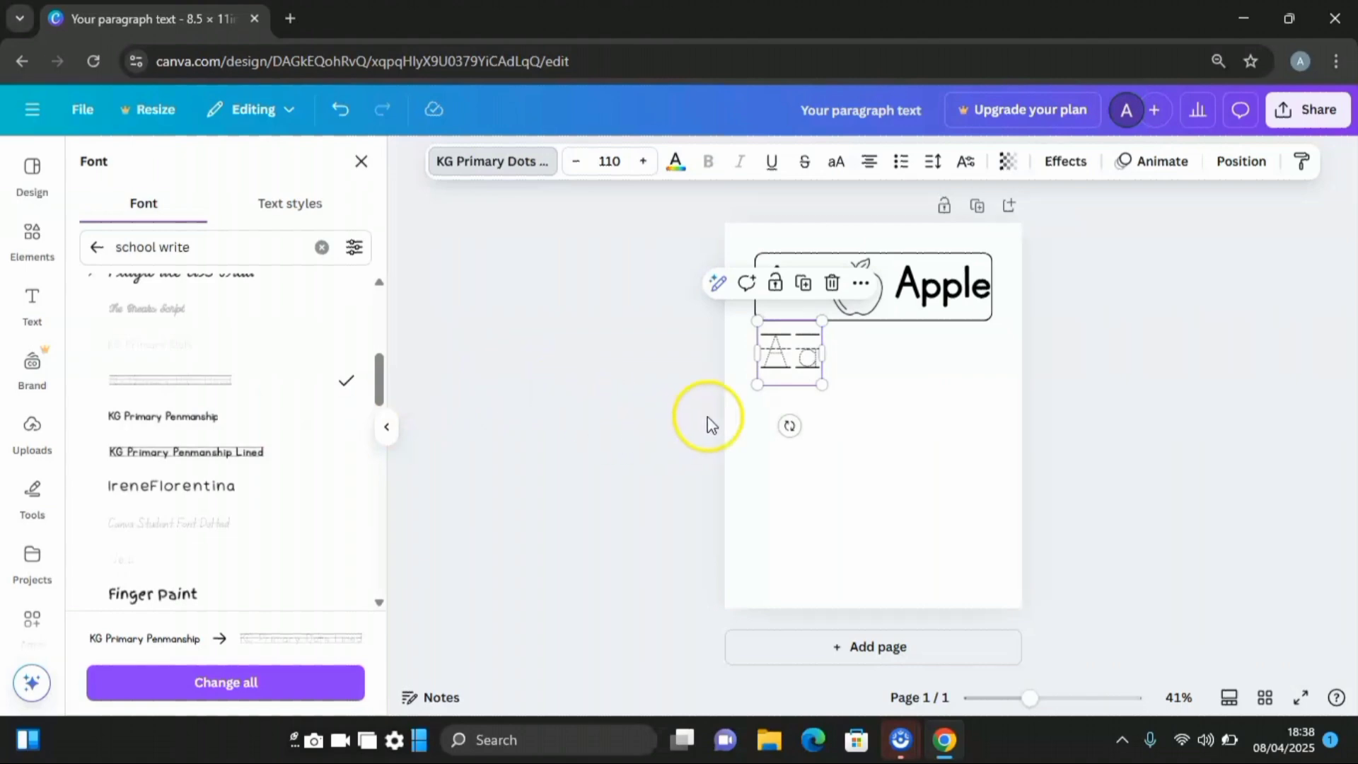
- Add more Aa pairs and resize the text box so three pairs fit on one row
{"action": "left_click", "coordinate": [819, 357]}
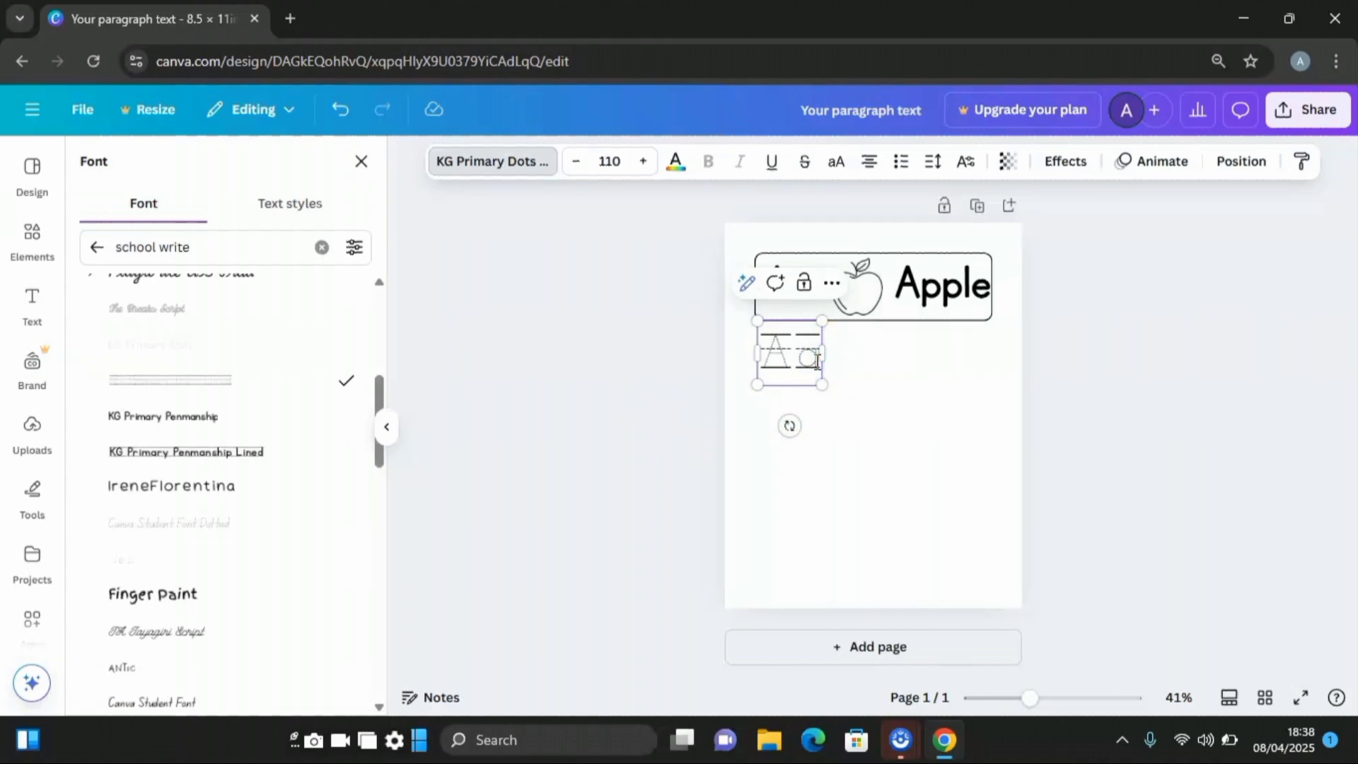
{"action": "type", "text": "A"}
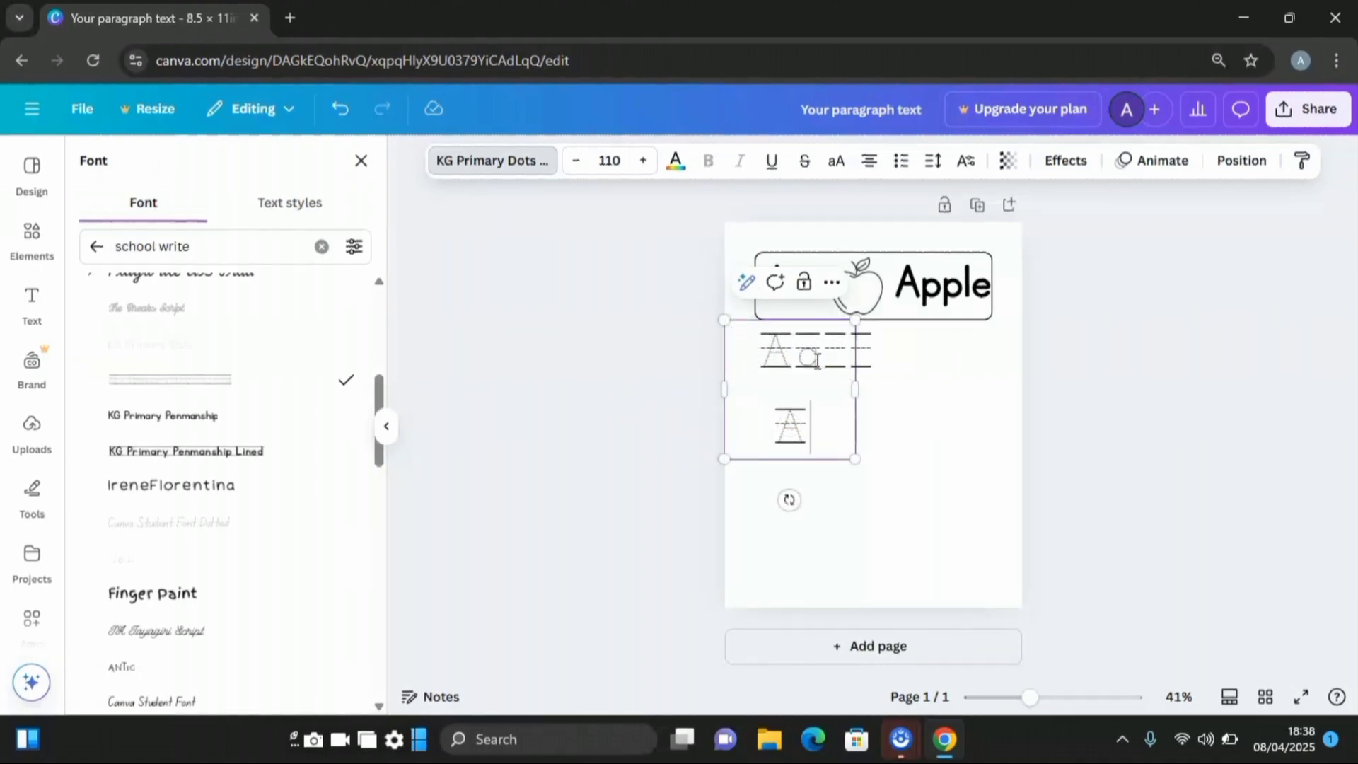
{"action": "type", "text": "a"}
{"action": "key", "text": "Return"}
{"action": "type", "text": "A"}
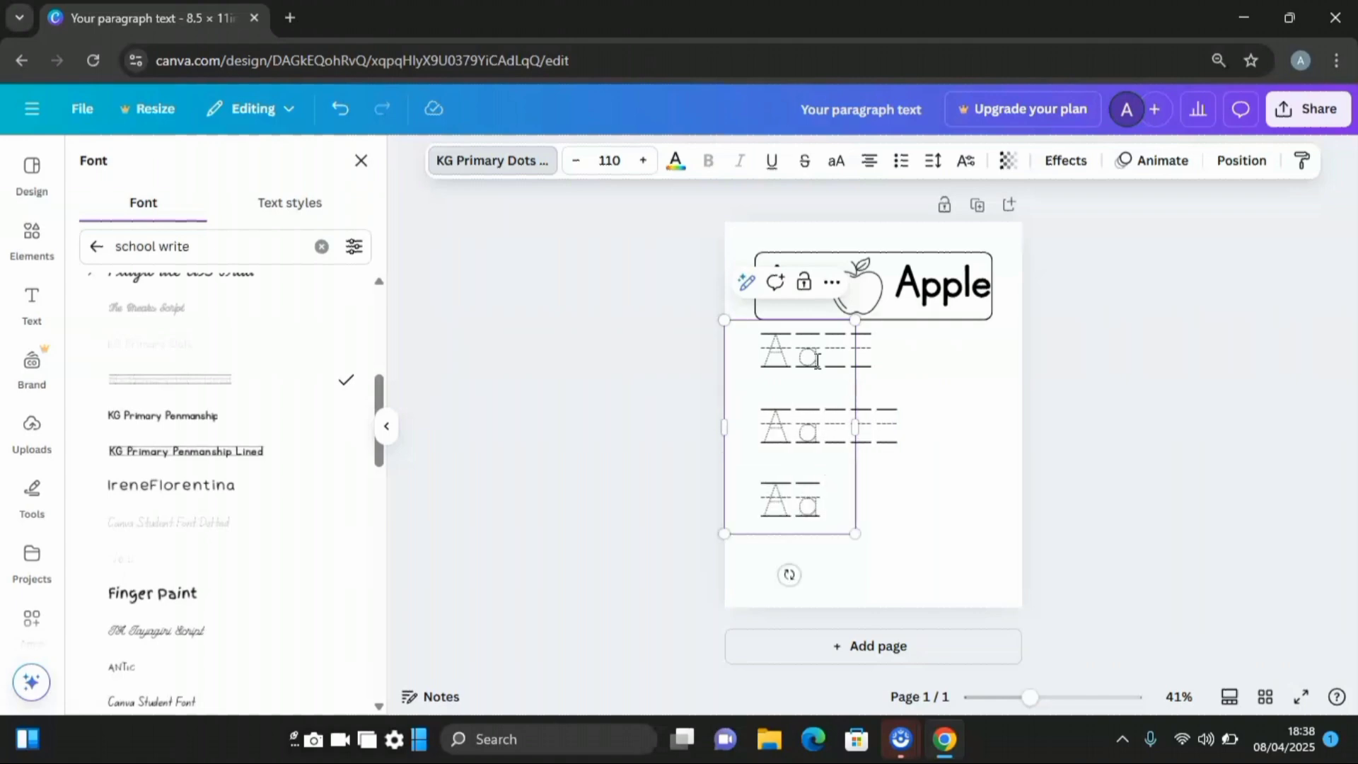
{"action": "left_click_drag", "start_coordinate": [856, 426], "coordinate": [1058, 377]}
{"action": "left_click", "coordinate": [855, 358]}
{"action": "left_click_drag", "start_coordinate": [1058, 356], "coordinate": [1002, 361]}
{"action": "left_click_drag", "start_coordinate": [851, 345], "coordinate": [871, 357]}
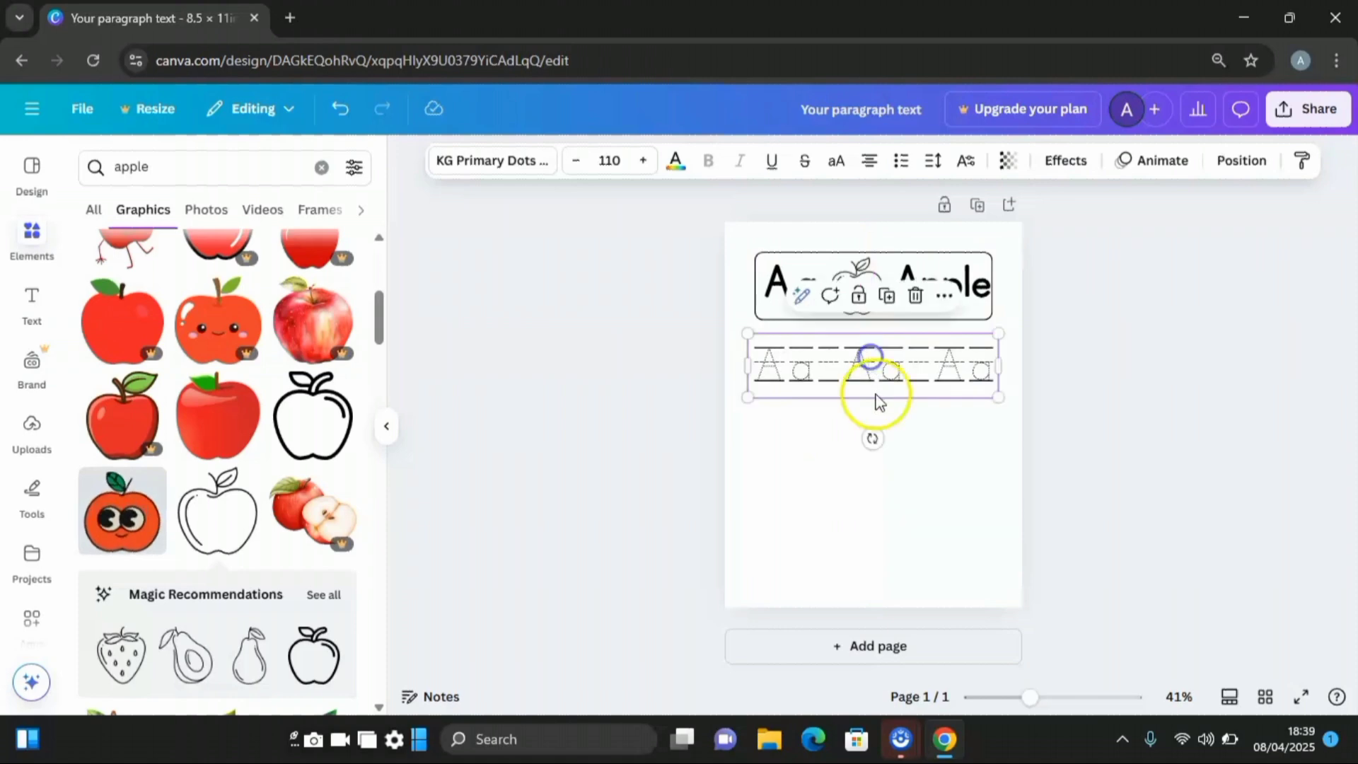
- Copy the dotted Aa row twice and space the four rows evenly down to the page bottom
{"action": "left_click", "coordinate": [877, 371]}
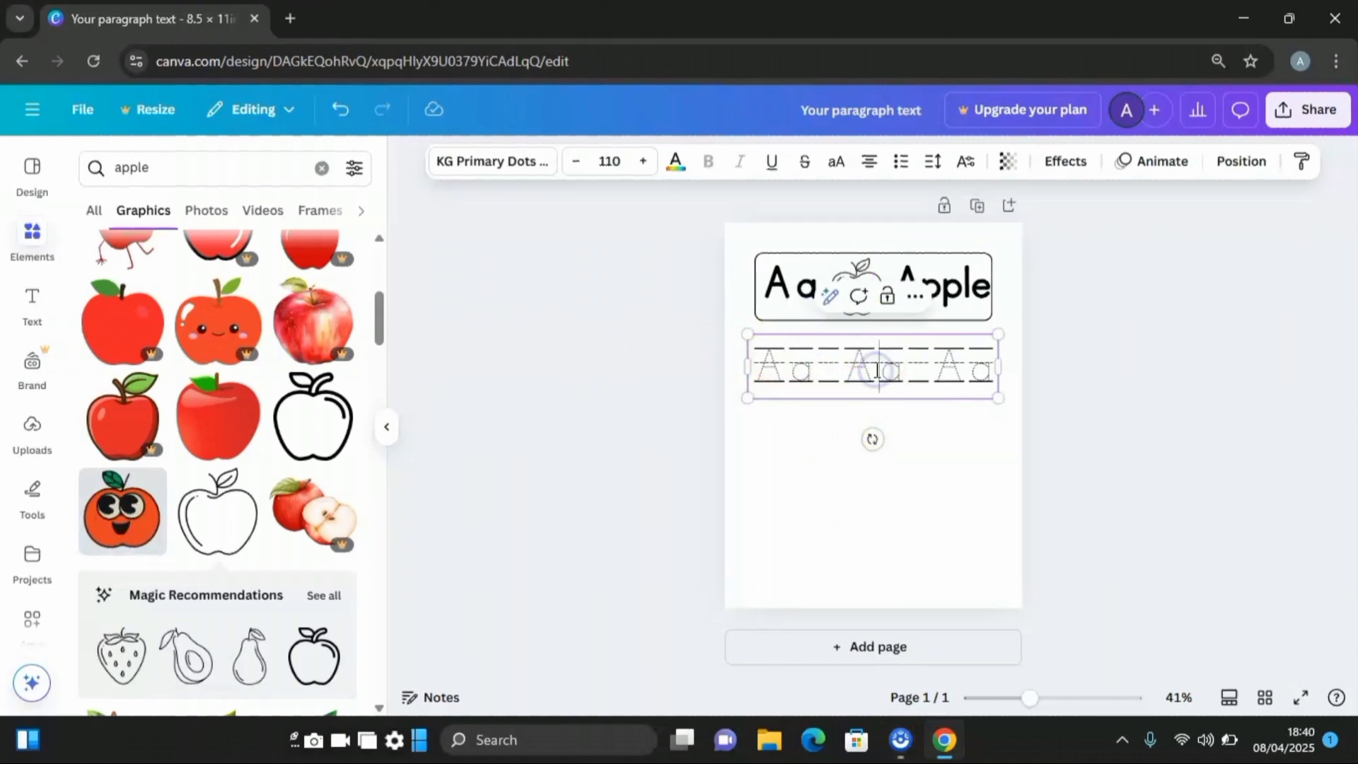
{"action": "key", "text": "ctrl+z"}
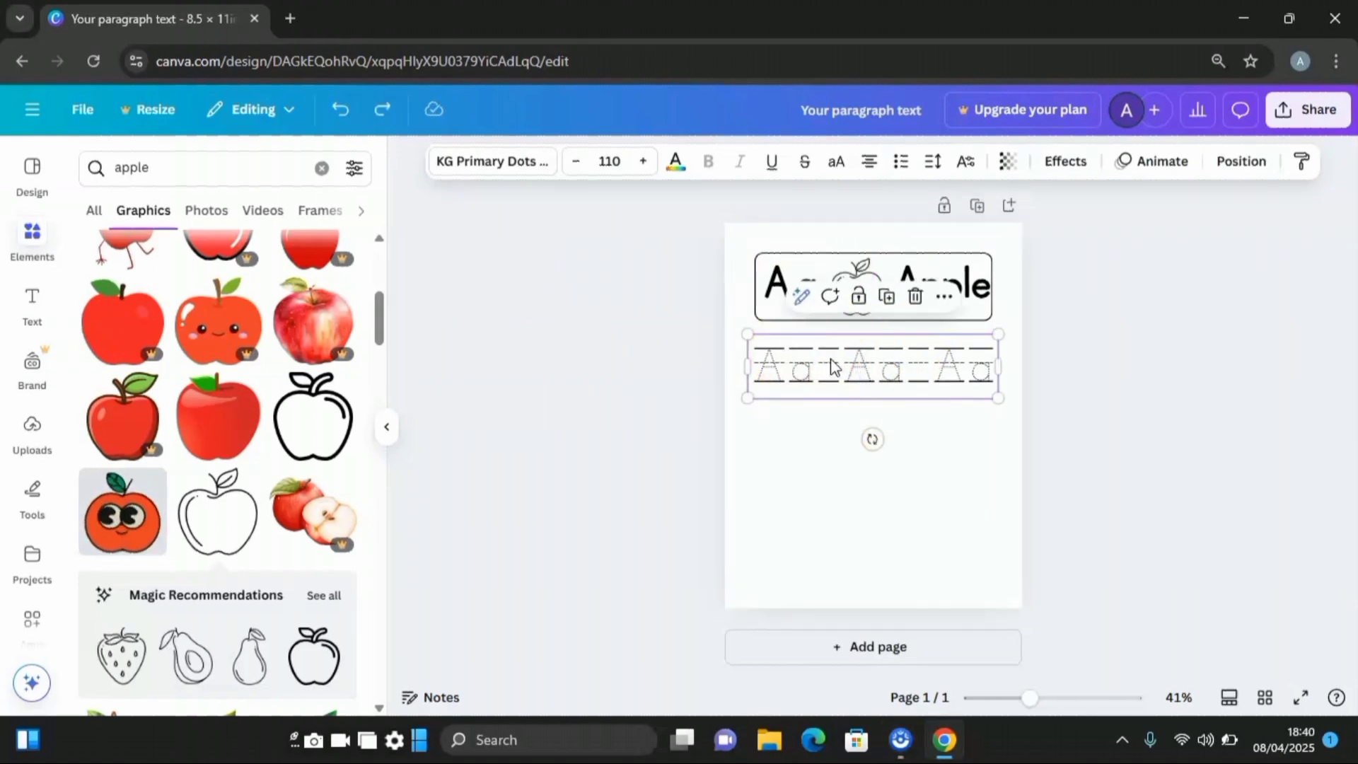
{"action": "left_click_drag", "start_coordinate": [831, 366], "coordinate": [870, 462]}
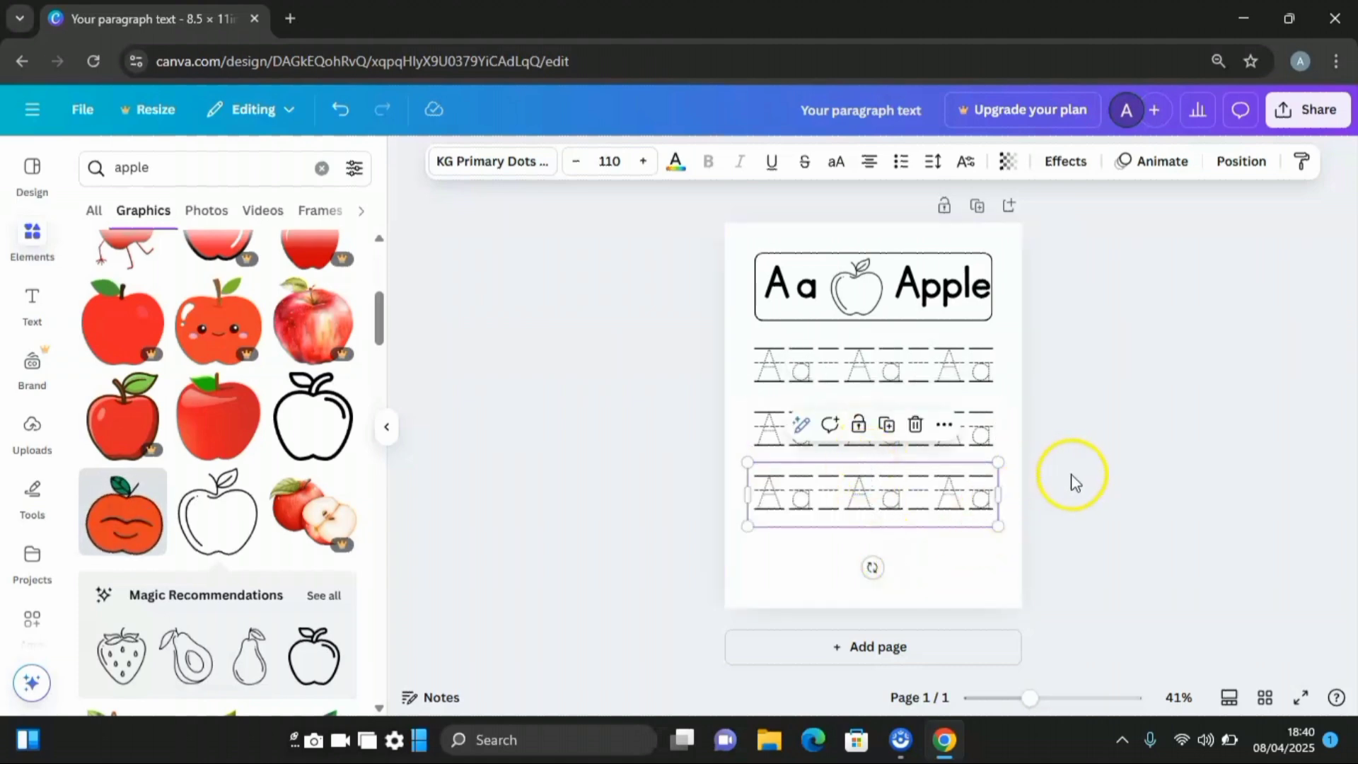
{"action": "key", "text": "ctrl+d"}
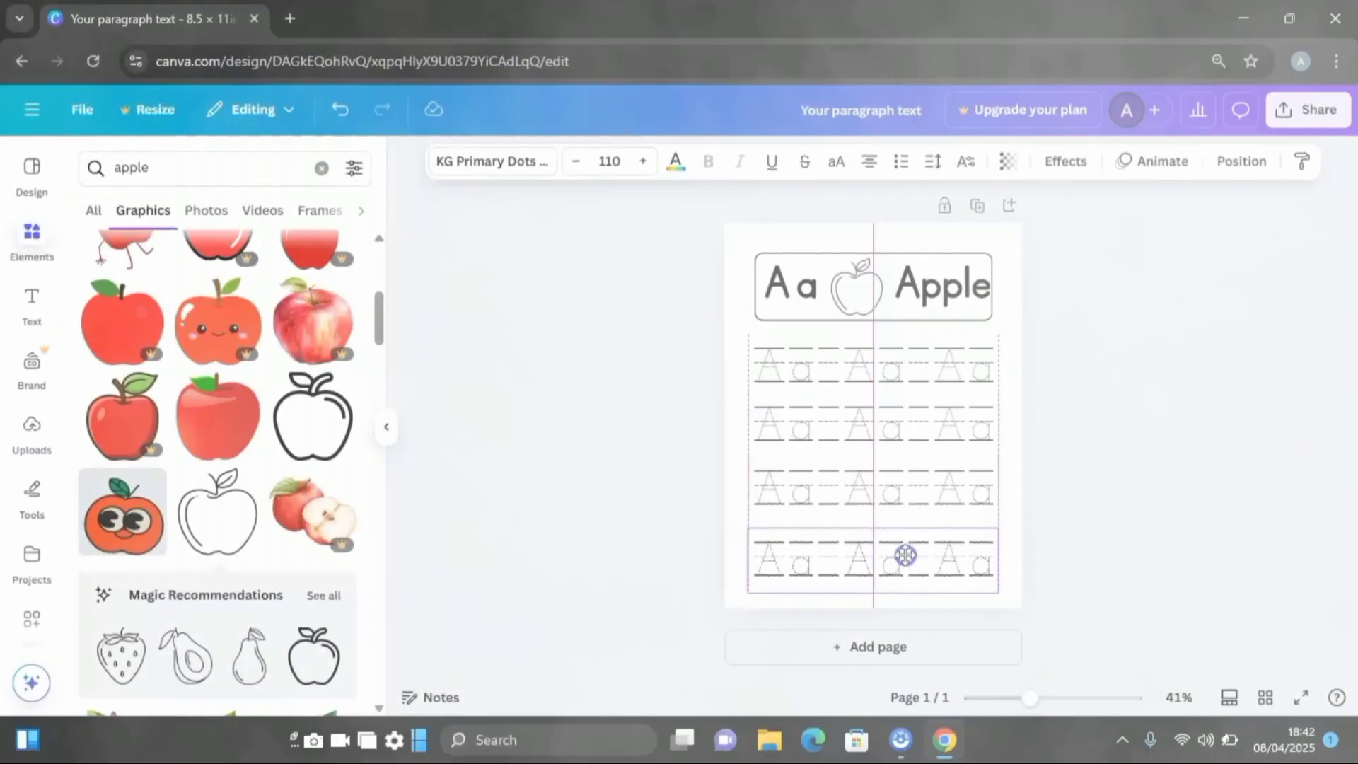
{"action": "left_click_drag", "start_coordinate": [904, 555], "coordinate": [901, 555]}
{"action": "left_click", "coordinate": [594, 258]}
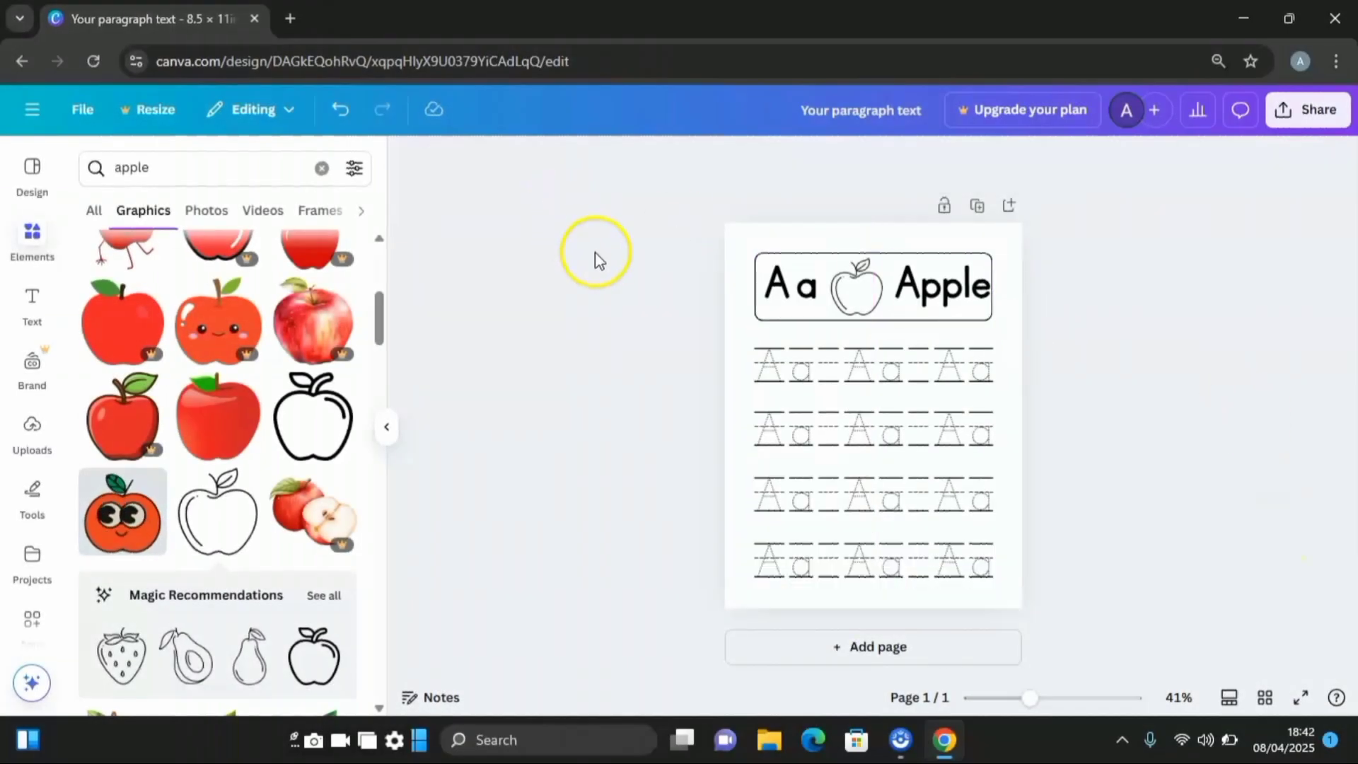
- Search the graphics for 'arrow' and add the plain straight arrow to the page
{"action": "left_click", "coordinate": [27, 247]}
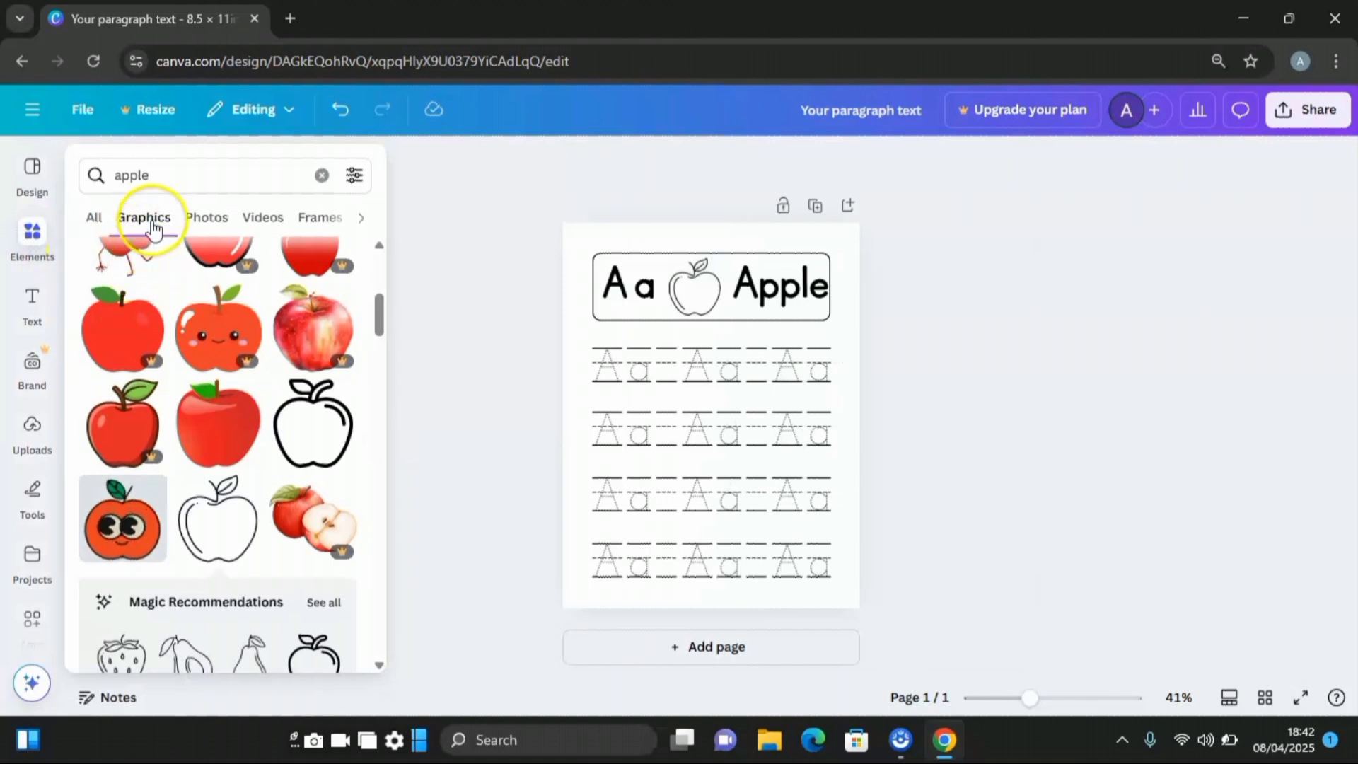
{"action": "left_click", "coordinate": [36, 247]}
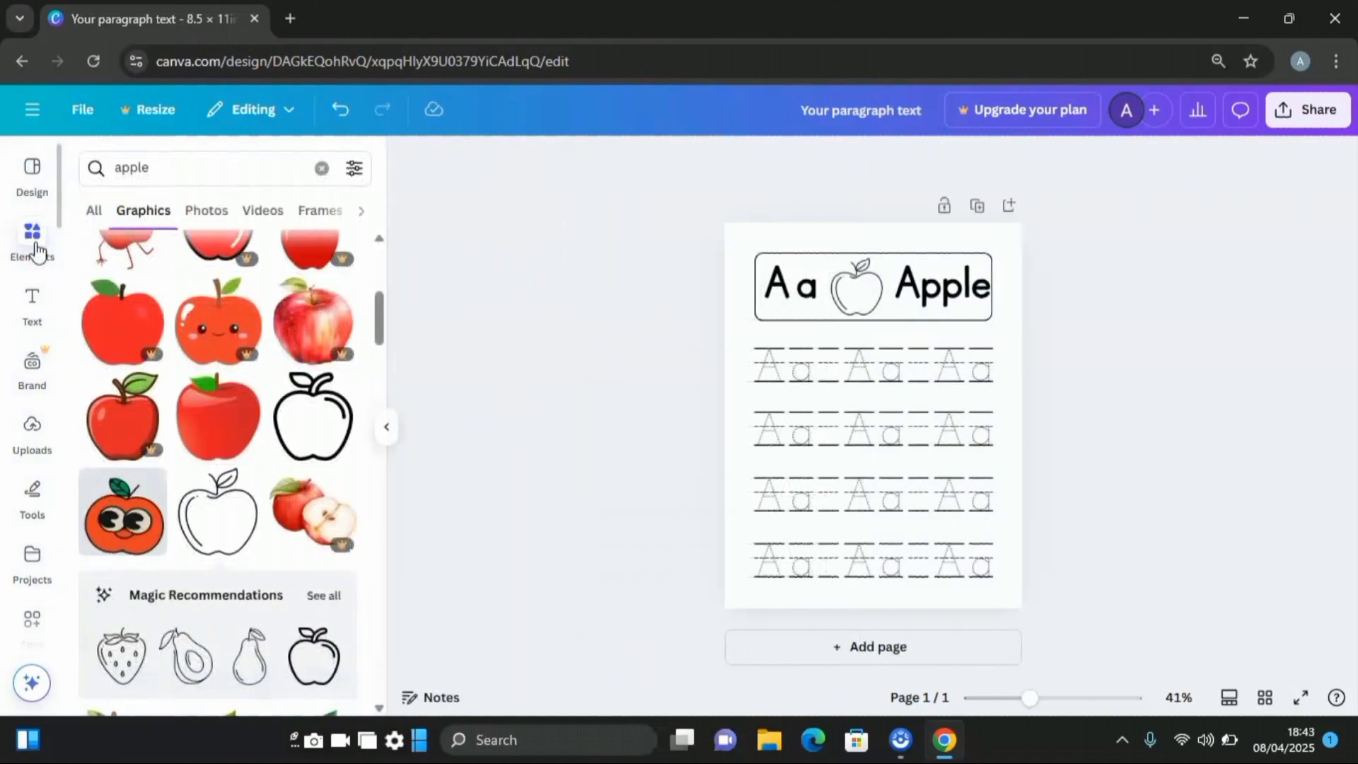
{"action": "left_click", "coordinate": [100, 172]}
{"action": "type", "text": "arrow"}
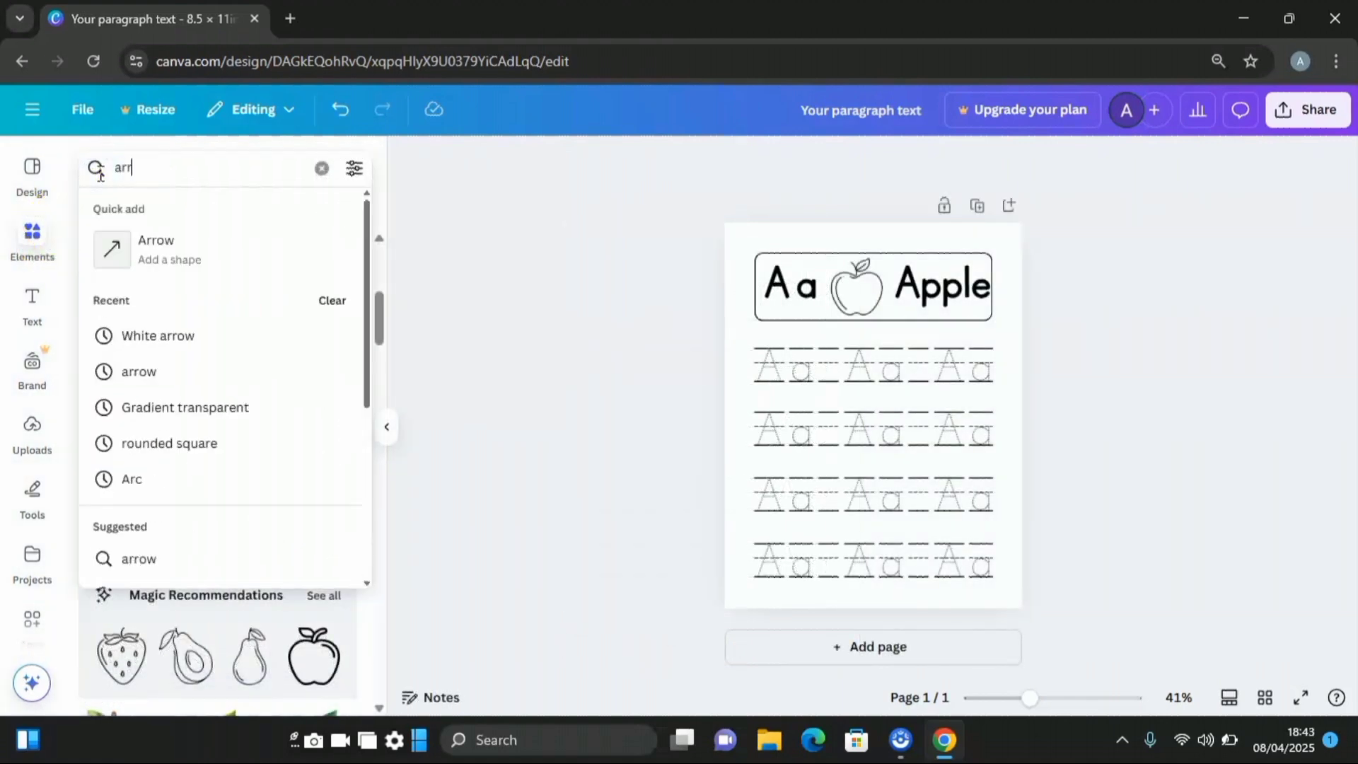
{"action": "key", "text": "Return"}
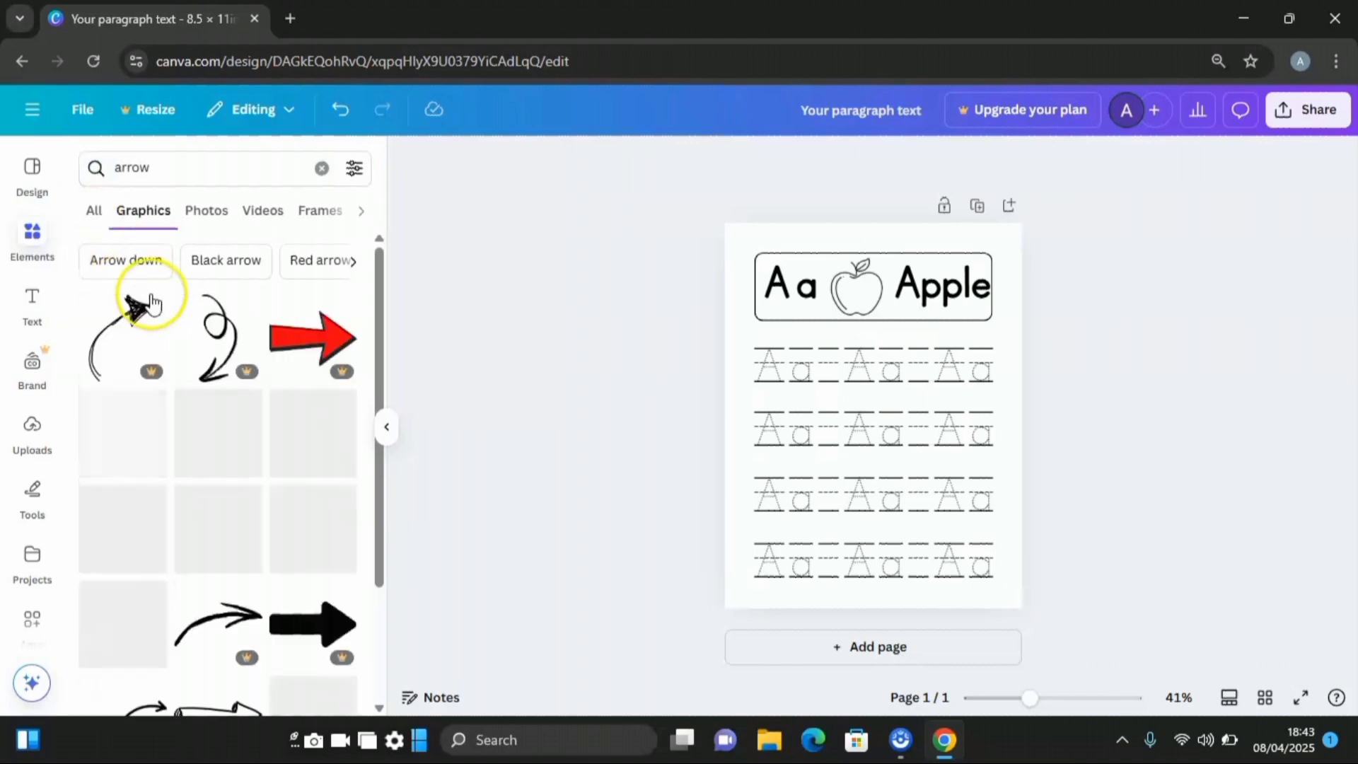
{"action": "left_click", "coordinate": [141, 266]}
{"action": "left_click", "coordinate": [326, 351]}
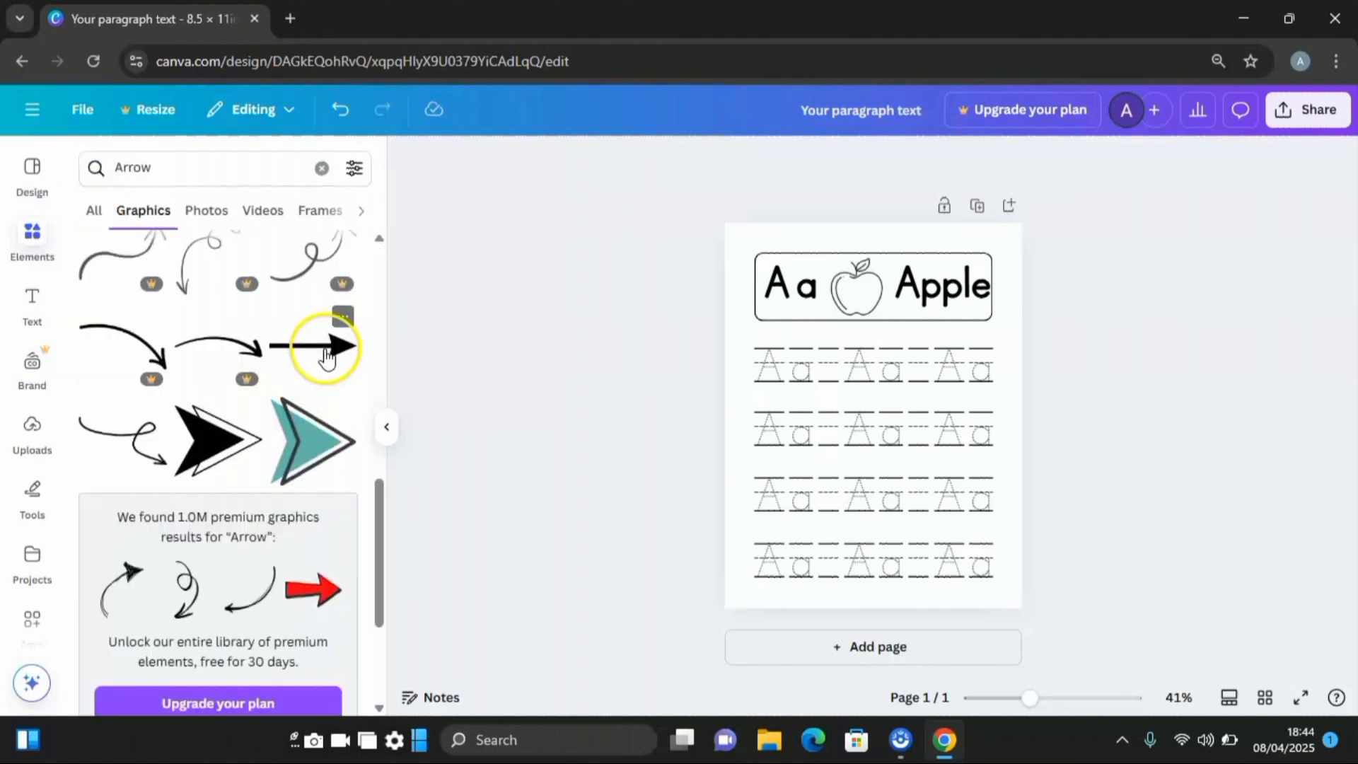
- Rotate the arrow to point downward (about 98°), shorten it, and place it beside the header's A
{"action": "mouse_move", "coordinate": [912, 406]}
{"action": "left_mouse_down"}
{"action": "mouse_move", "coordinate": [812, 345]}
{"action": "mouse_move", "coordinate": [757, 333]}
{"action": "left_mouse_up"}
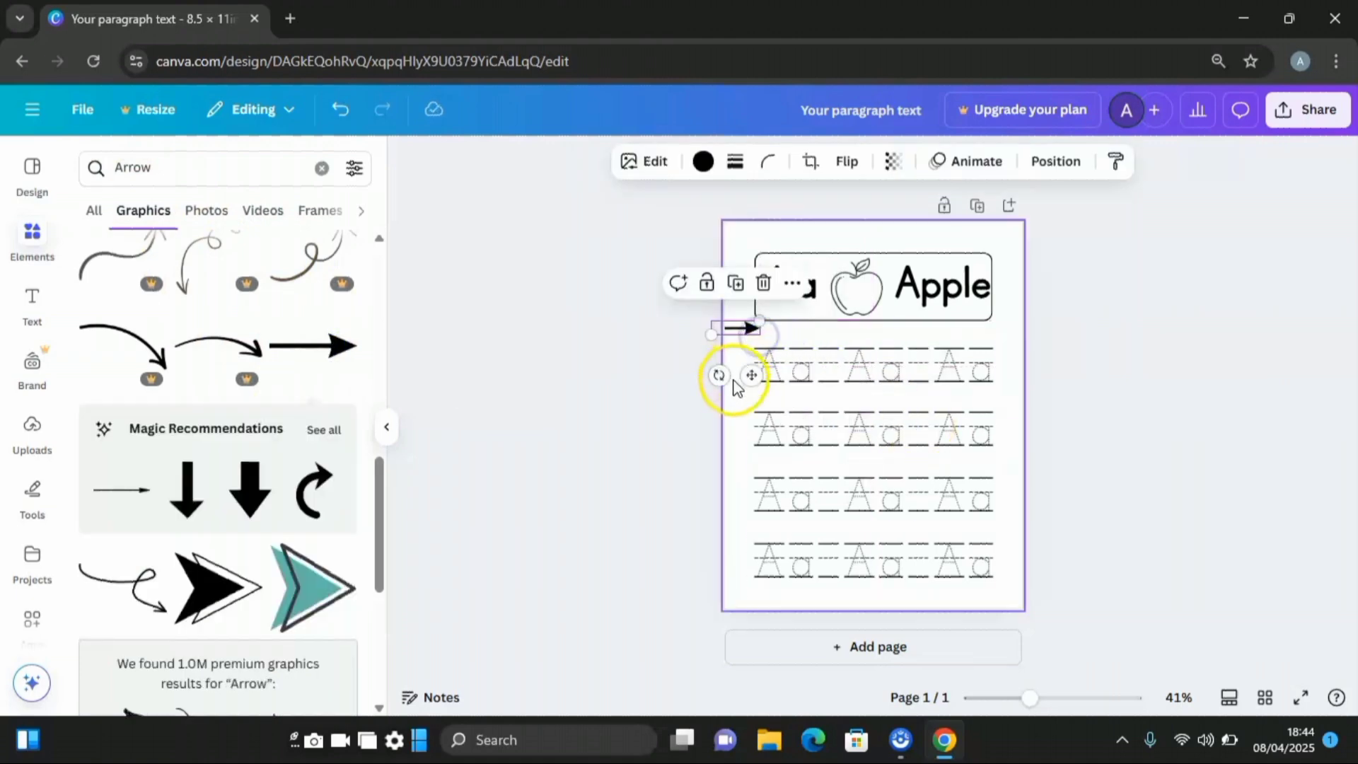
{"action": "left_click_drag", "start_coordinate": [716, 375], "coordinate": [702, 324]}
{"action": "left_click_drag", "start_coordinate": [681, 339], "coordinate": [721, 258]}
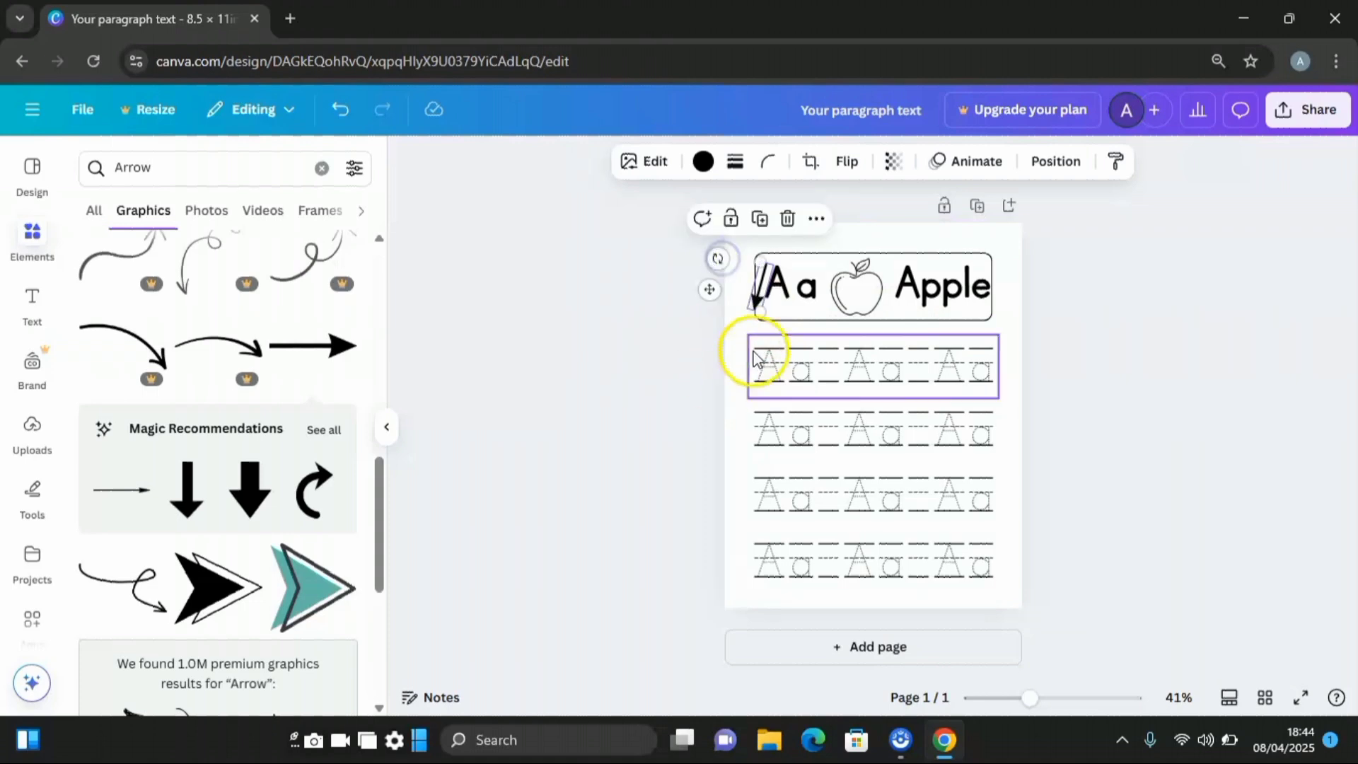
{"action": "left_click_drag", "start_coordinate": [758, 305], "coordinate": [764, 288]}
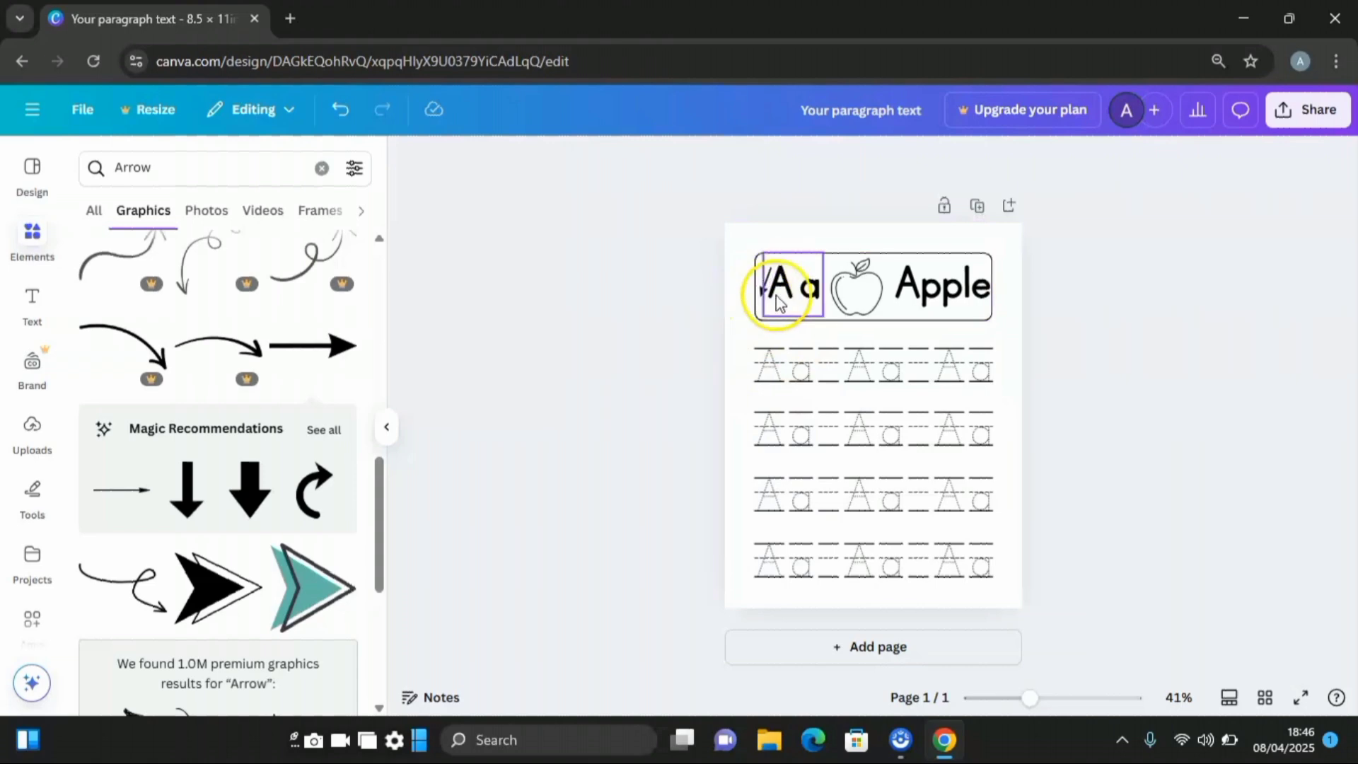
{"action": "left_click", "coordinate": [771, 290]}
- Duplicate the arrow and position the copy as a second stroke marker by the letter A
{"action": "left_click", "coordinate": [764, 289]}
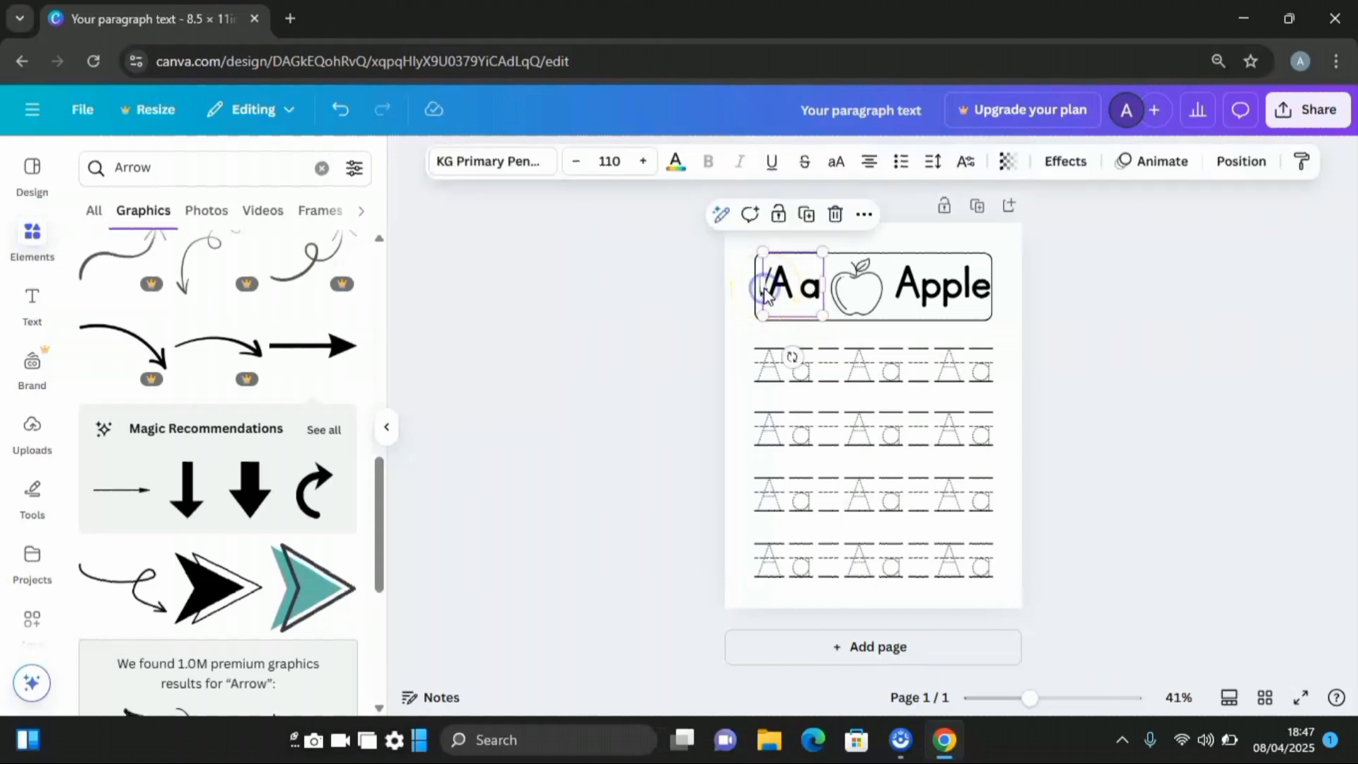
{"action": "left_click", "coordinate": [723, 273]}
{"action": "left_click", "coordinate": [762, 287]}
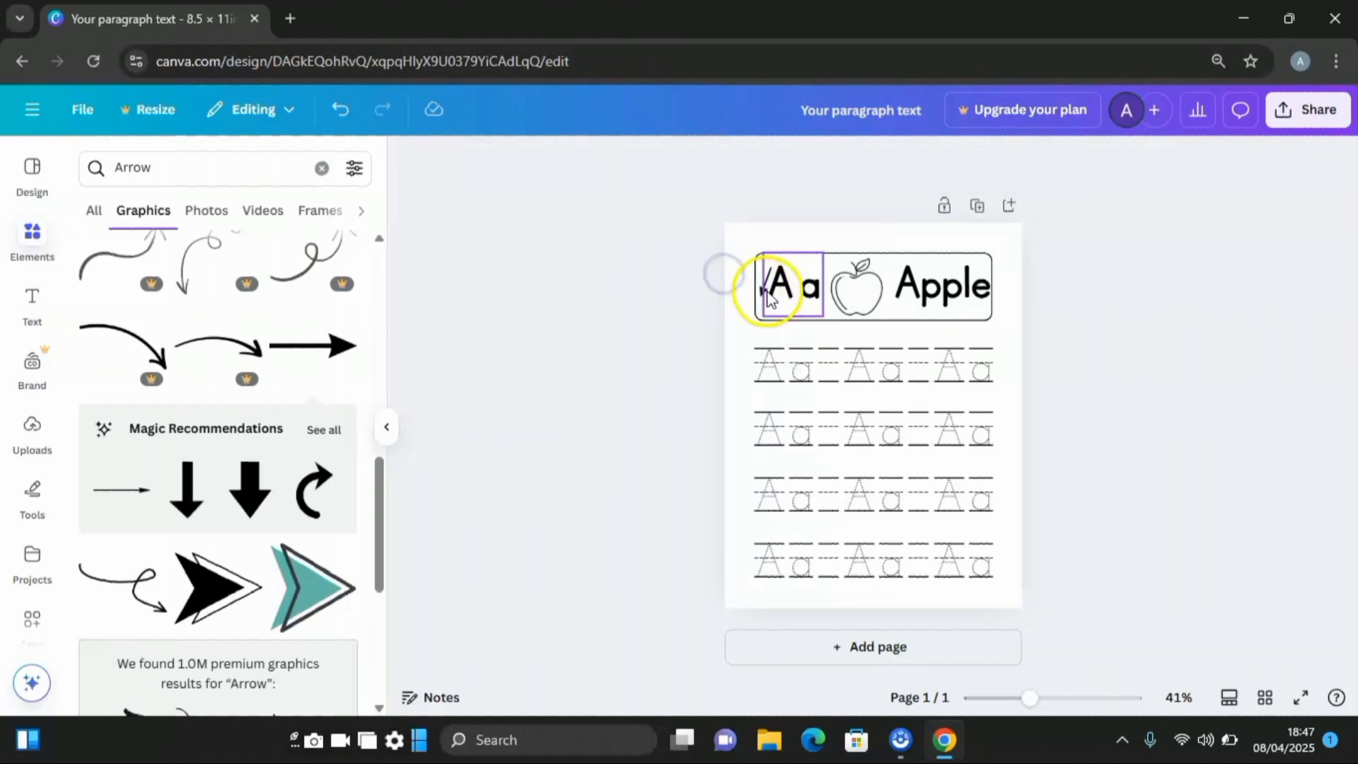
{"action": "left_click", "coordinate": [764, 222]}
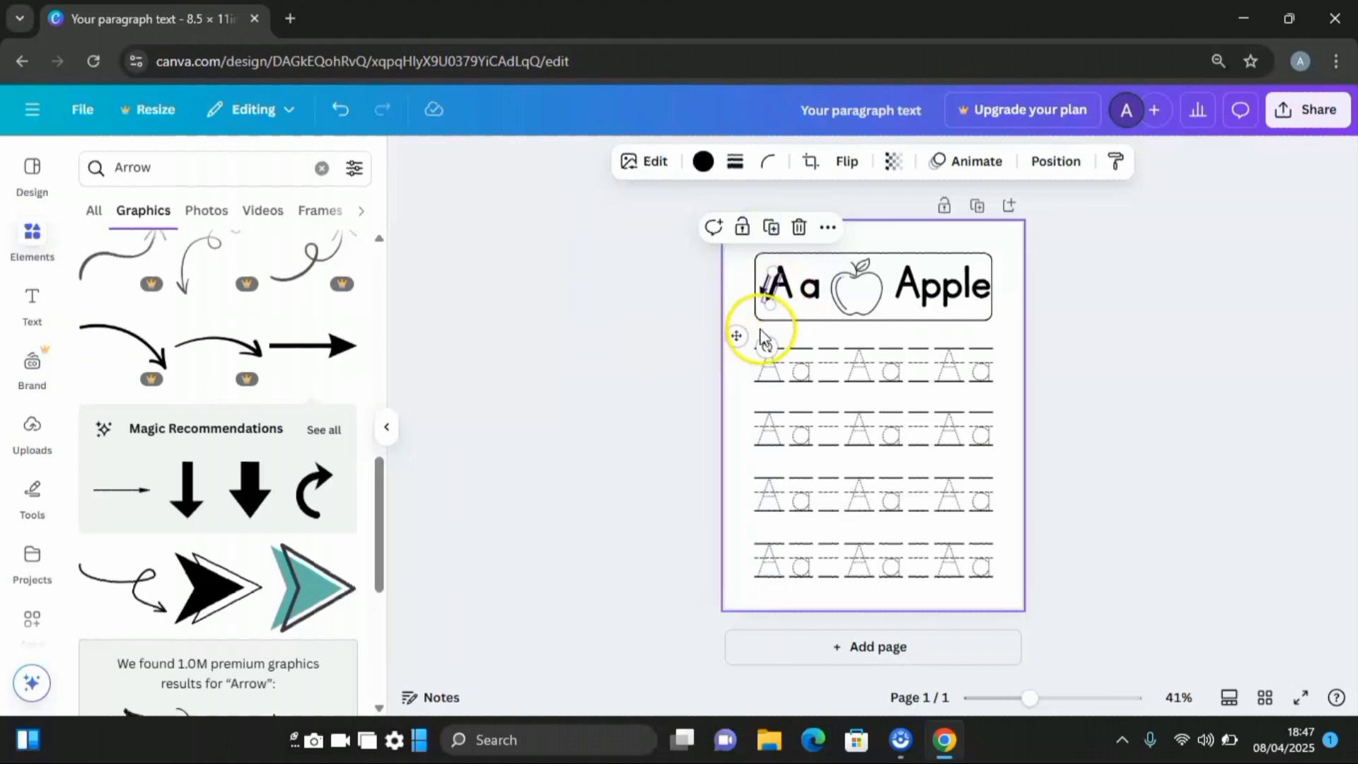
{"action": "left_click_drag", "start_coordinate": [736, 336], "coordinate": [830, 337]}
{"action": "left_click", "coordinate": [831, 319]}
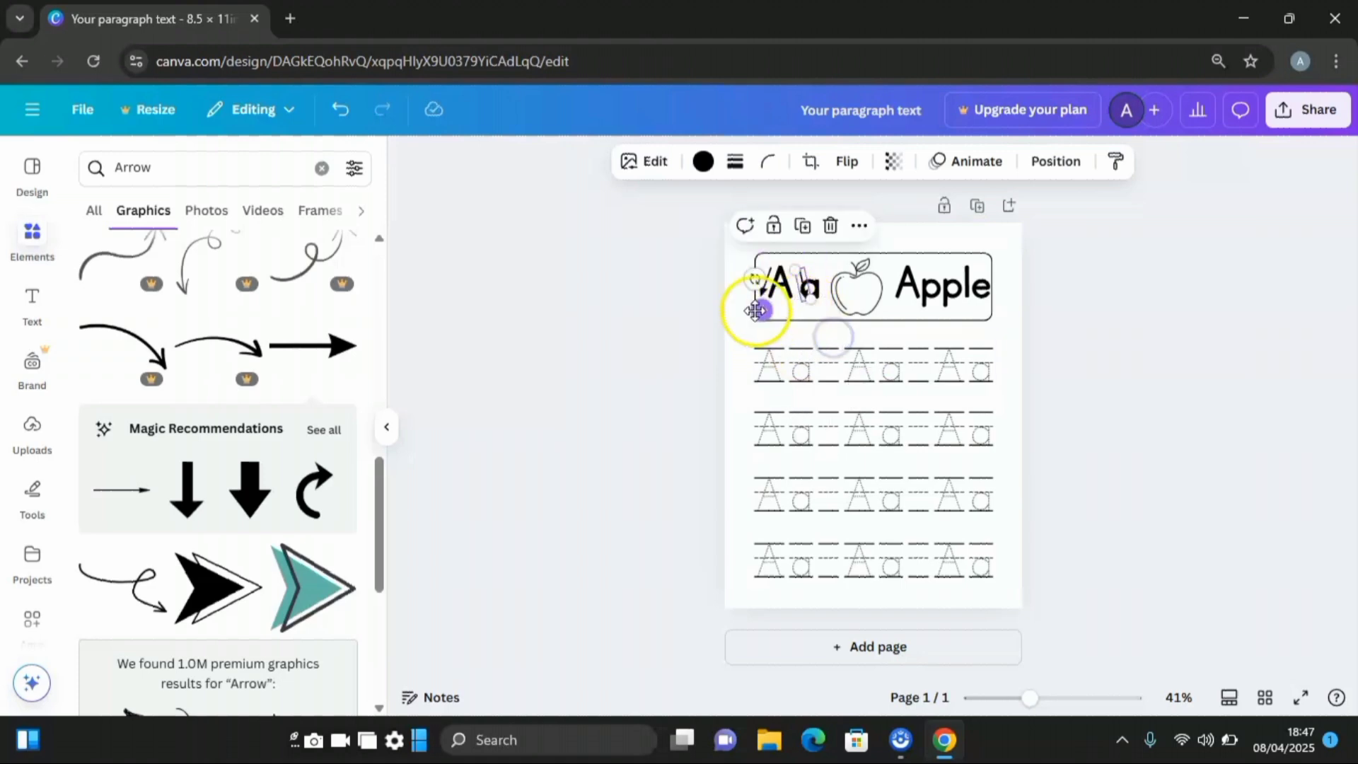
{"action": "left_click_drag", "start_coordinate": [761, 310], "coordinate": [742, 309]}
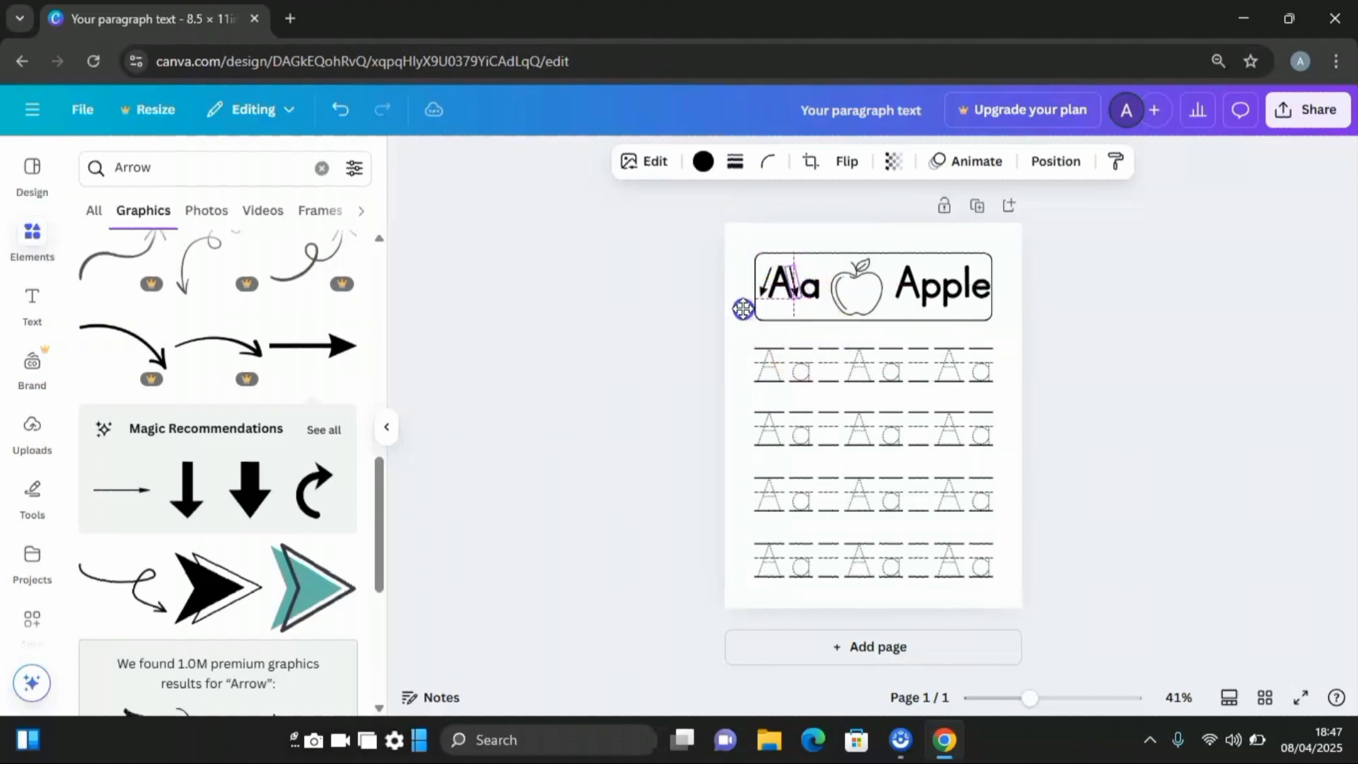
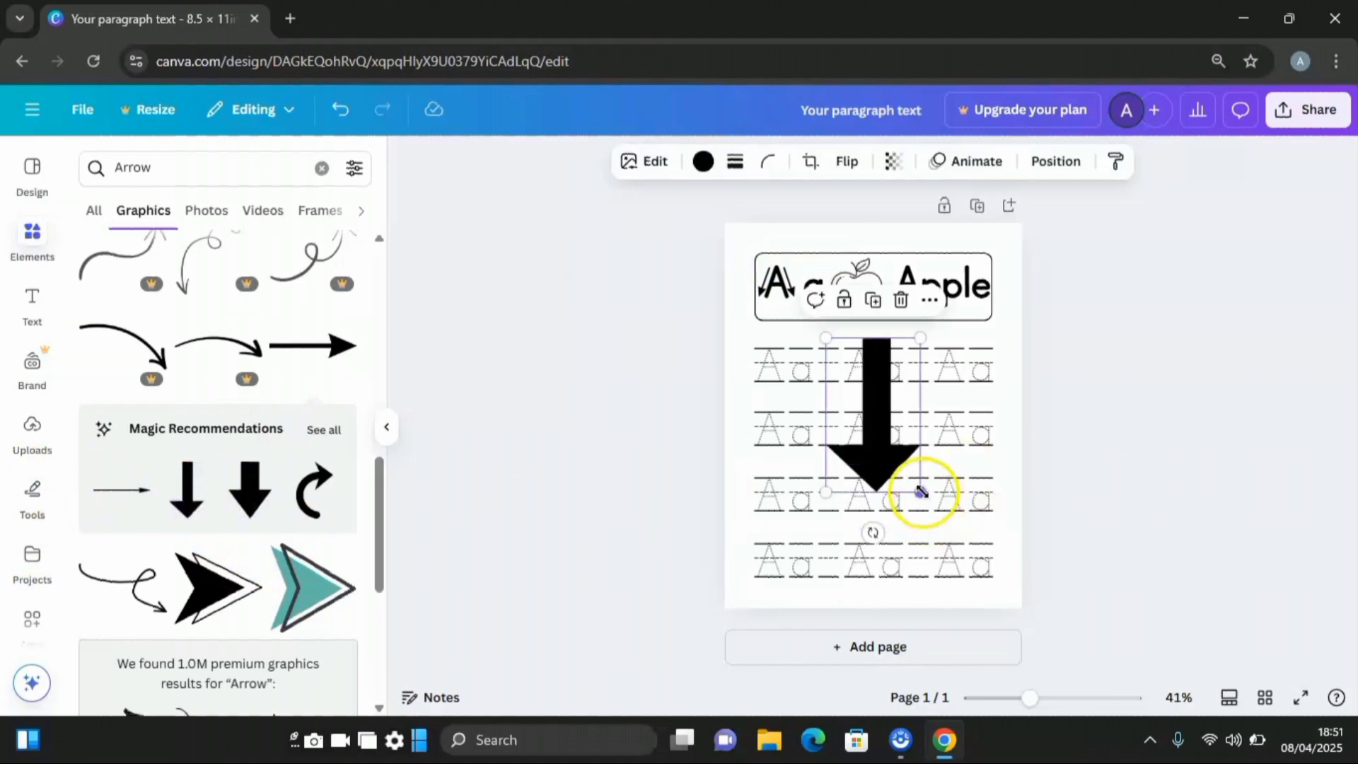
- Shrink the down arrow to a tiny marker and fit it onto the header's capital A
{"action": "left_click_drag", "start_coordinate": [918, 494], "coordinate": [798, 332]}
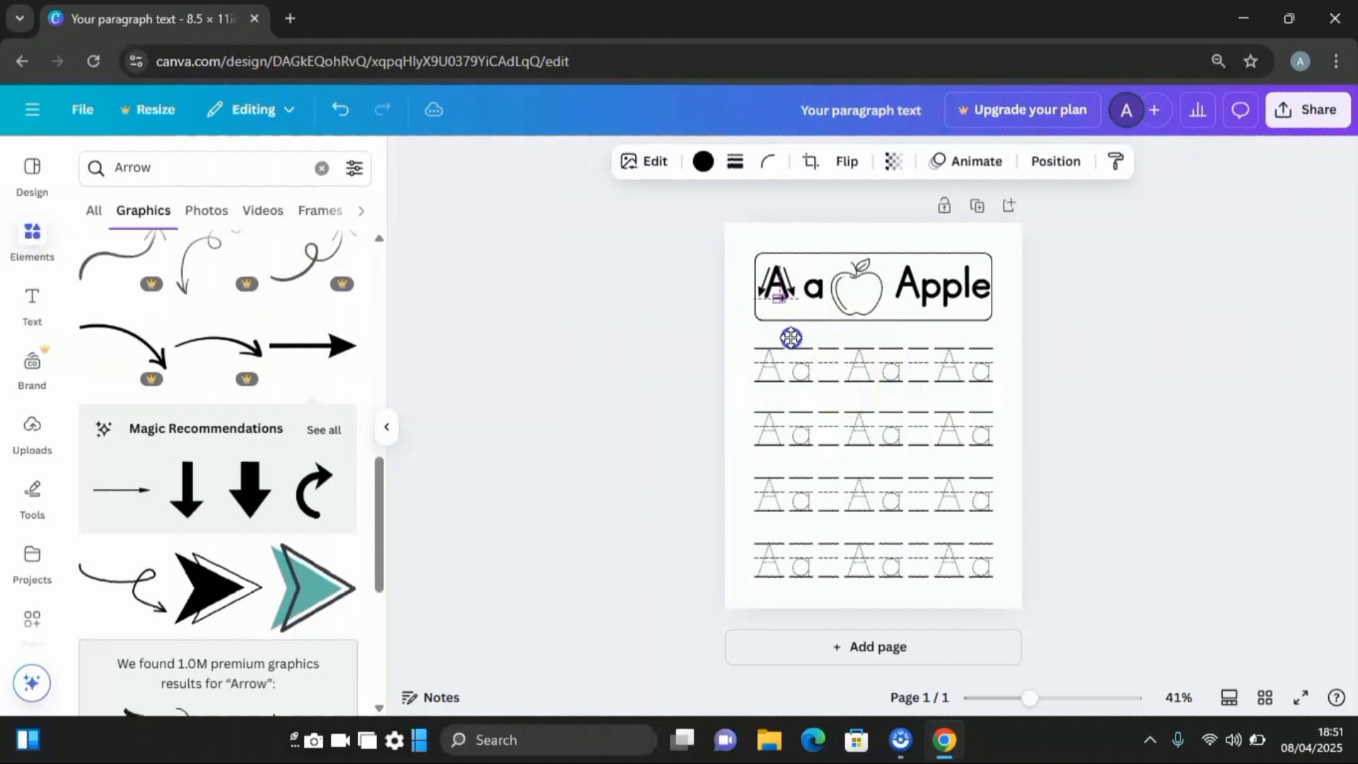
{"action": "left_click_drag", "start_coordinate": [781, 316], "coordinate": [769, 312]}
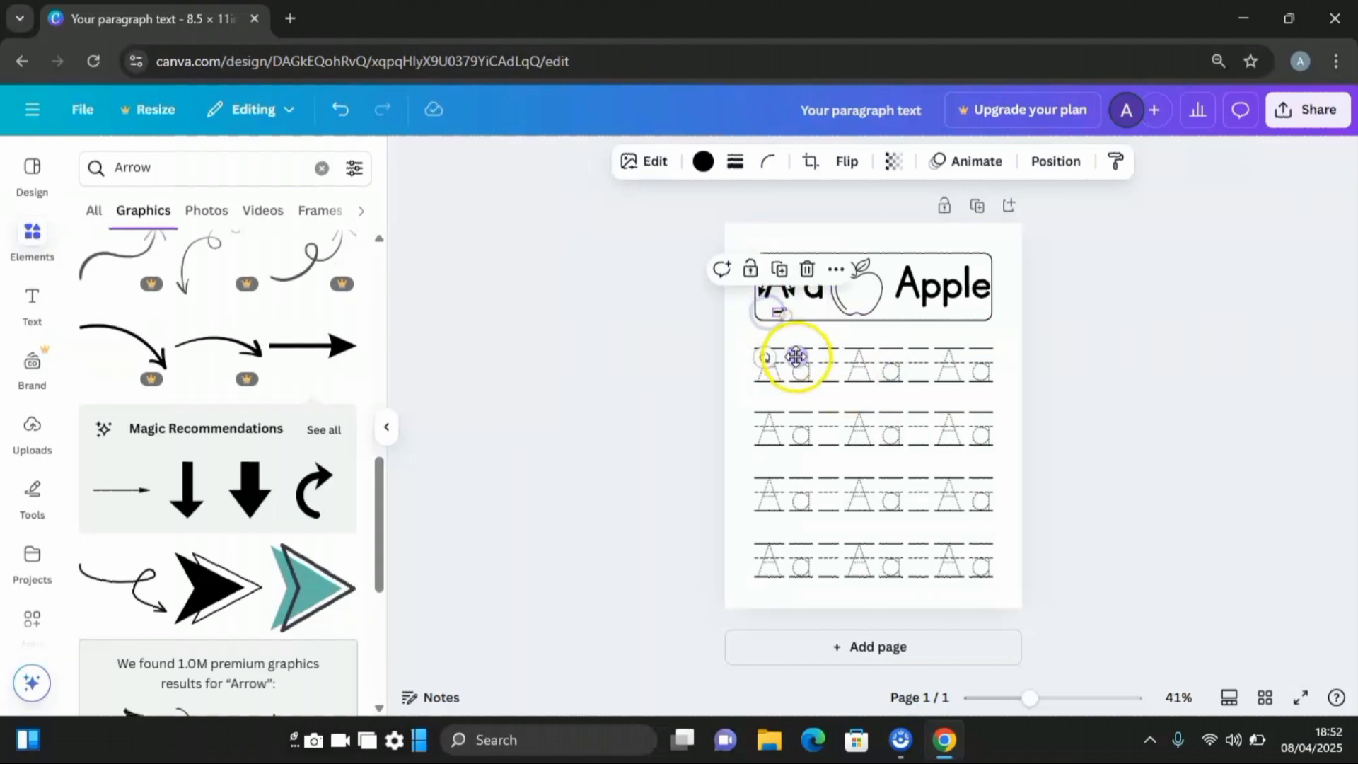
{"action": "left_click", "coordinate": [674, 344]}
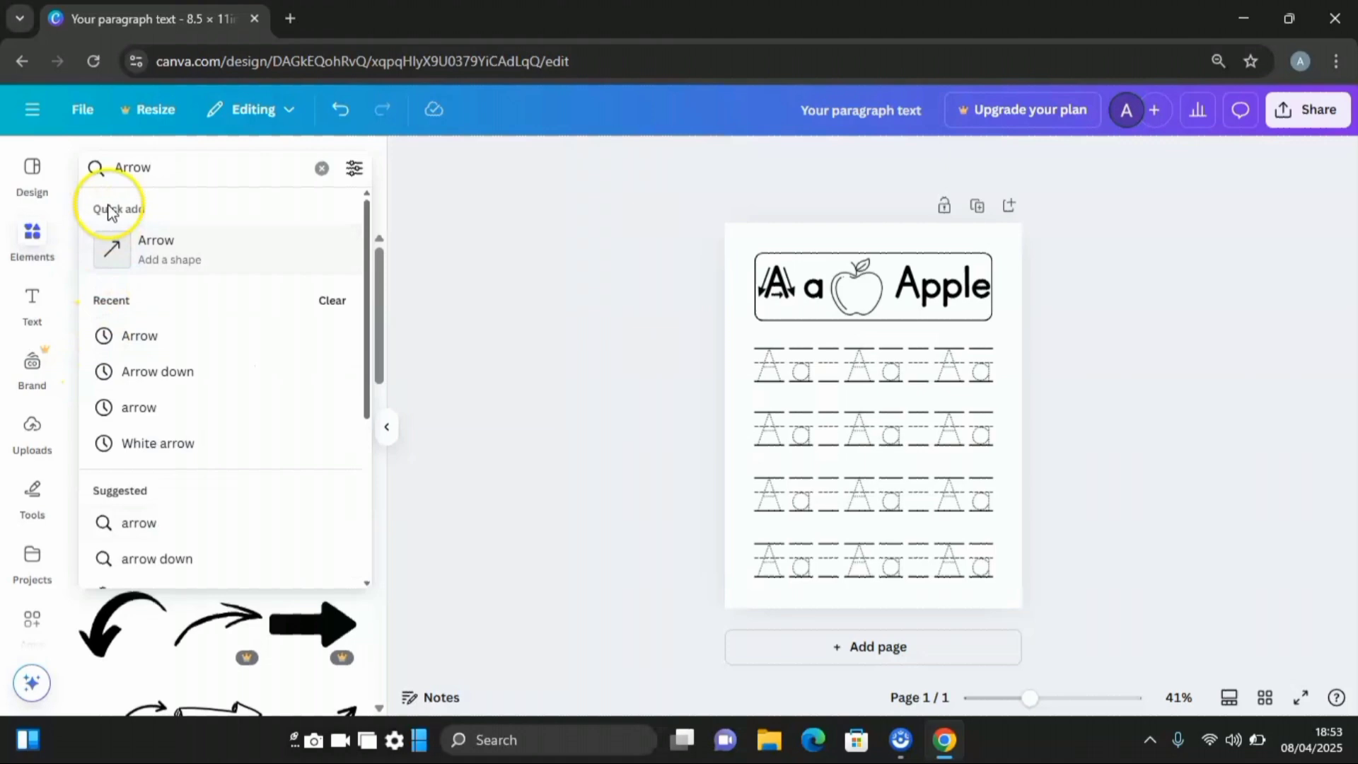
- Search graphics for 'curved arrow' and add a thin arc arrow to the page
{"action": "left_click", "coordinate": [117, 167]}
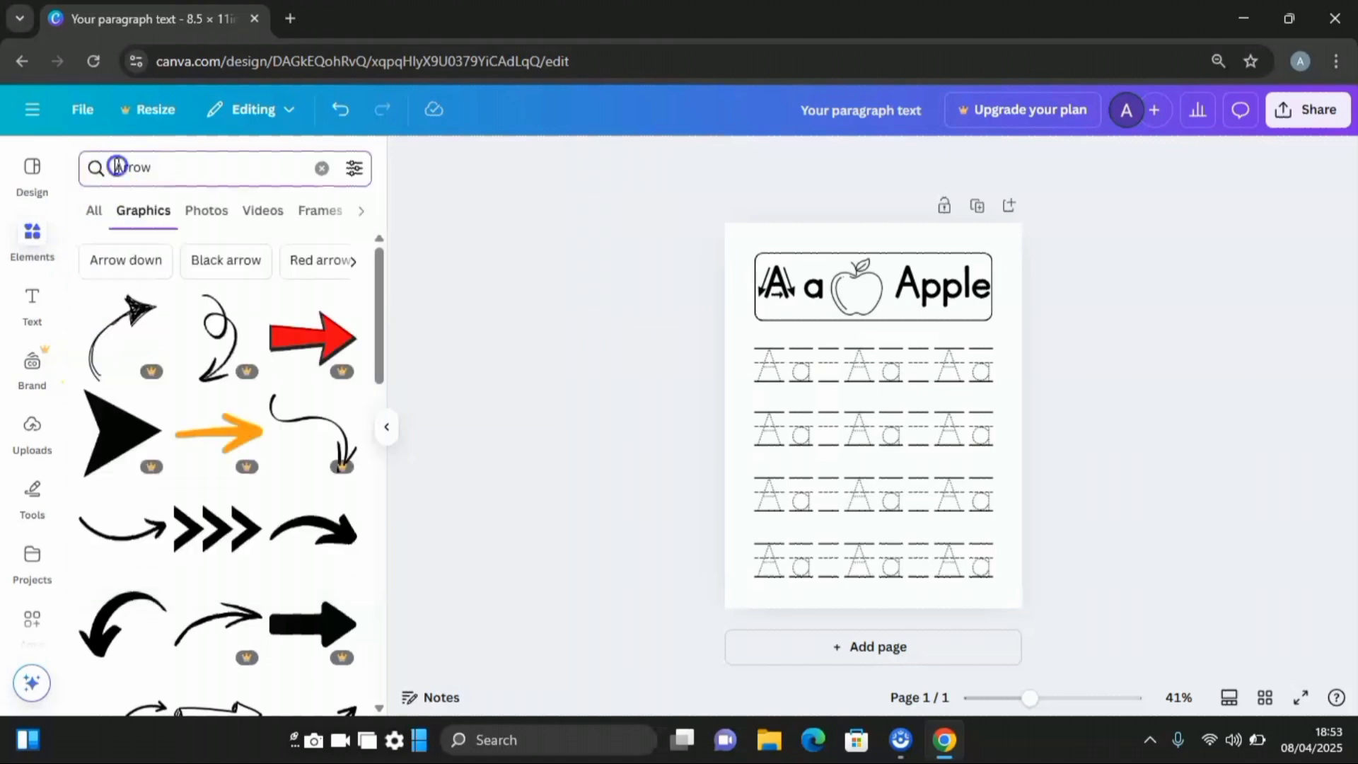
{"action": "left_click", "coordinate": [119, 167]}
{"action": "type", "text": "cur"}
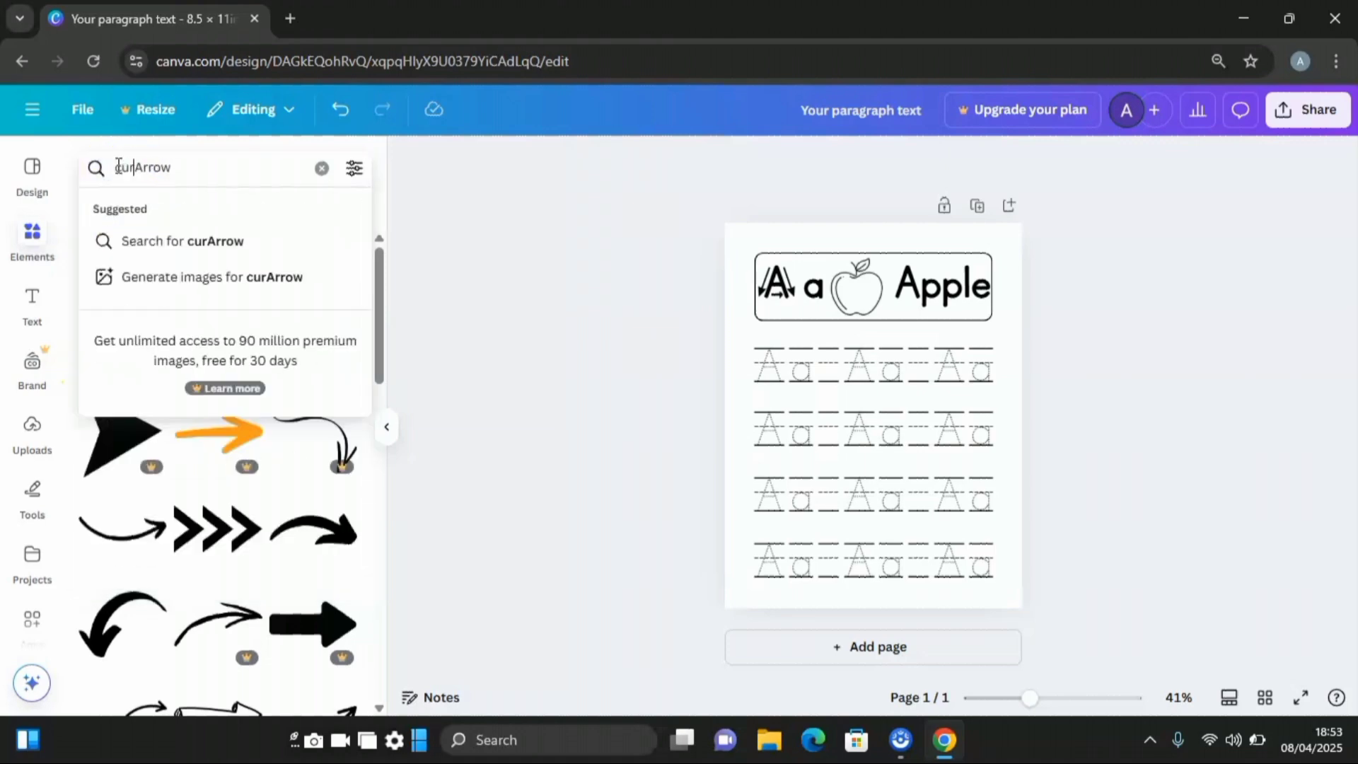
{"action": "type", "text": "ved"}
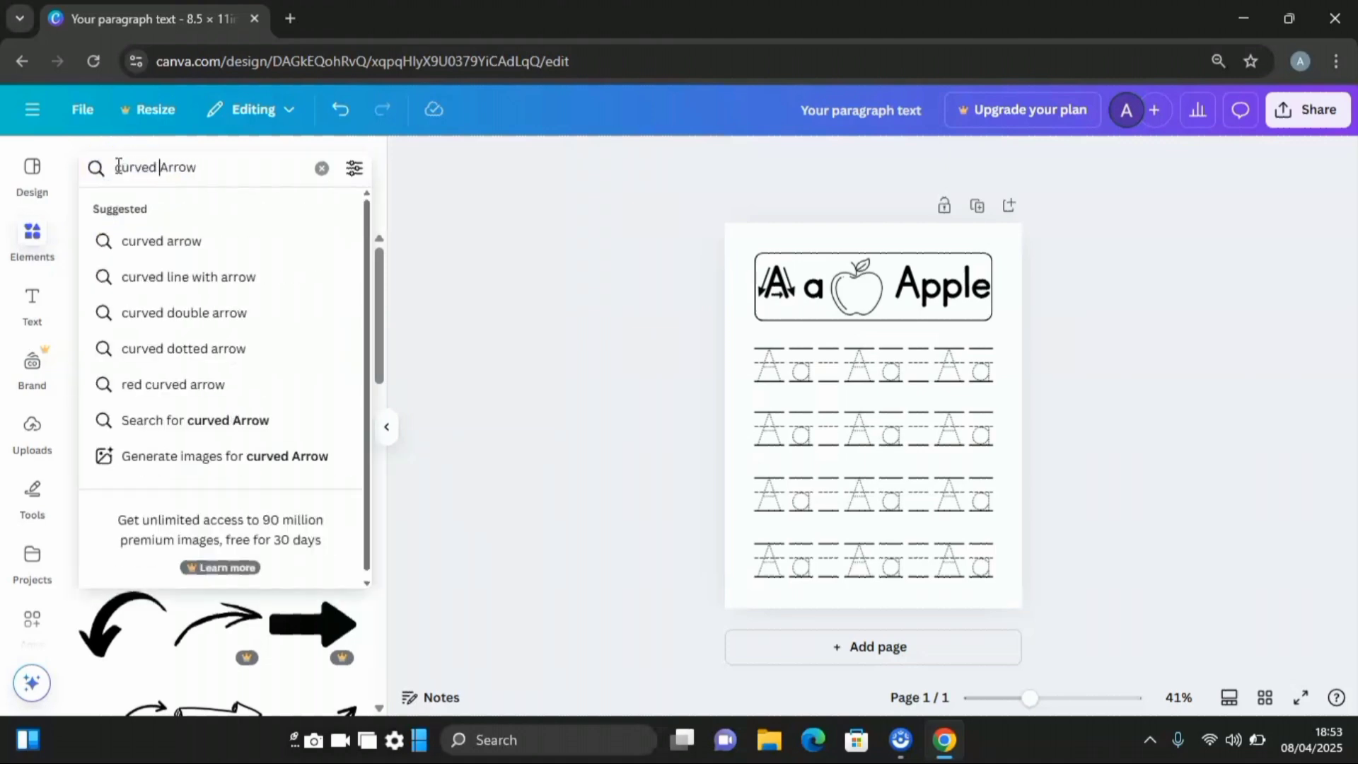
{"action": "left_click", "coordinate": [192, 244]}
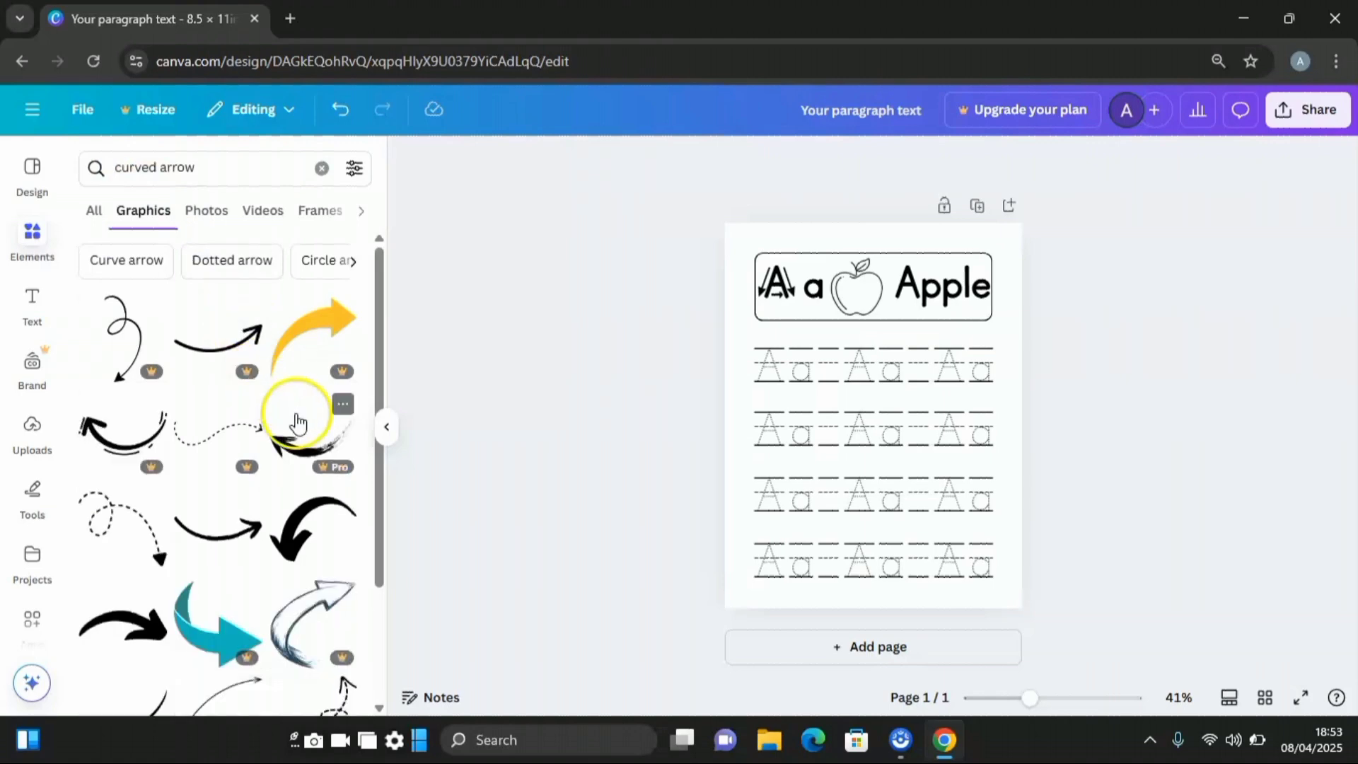
{"action": "scroll", "coordinate": [290, 461], "scroll_direction": "down", "scroll_amount": 2}
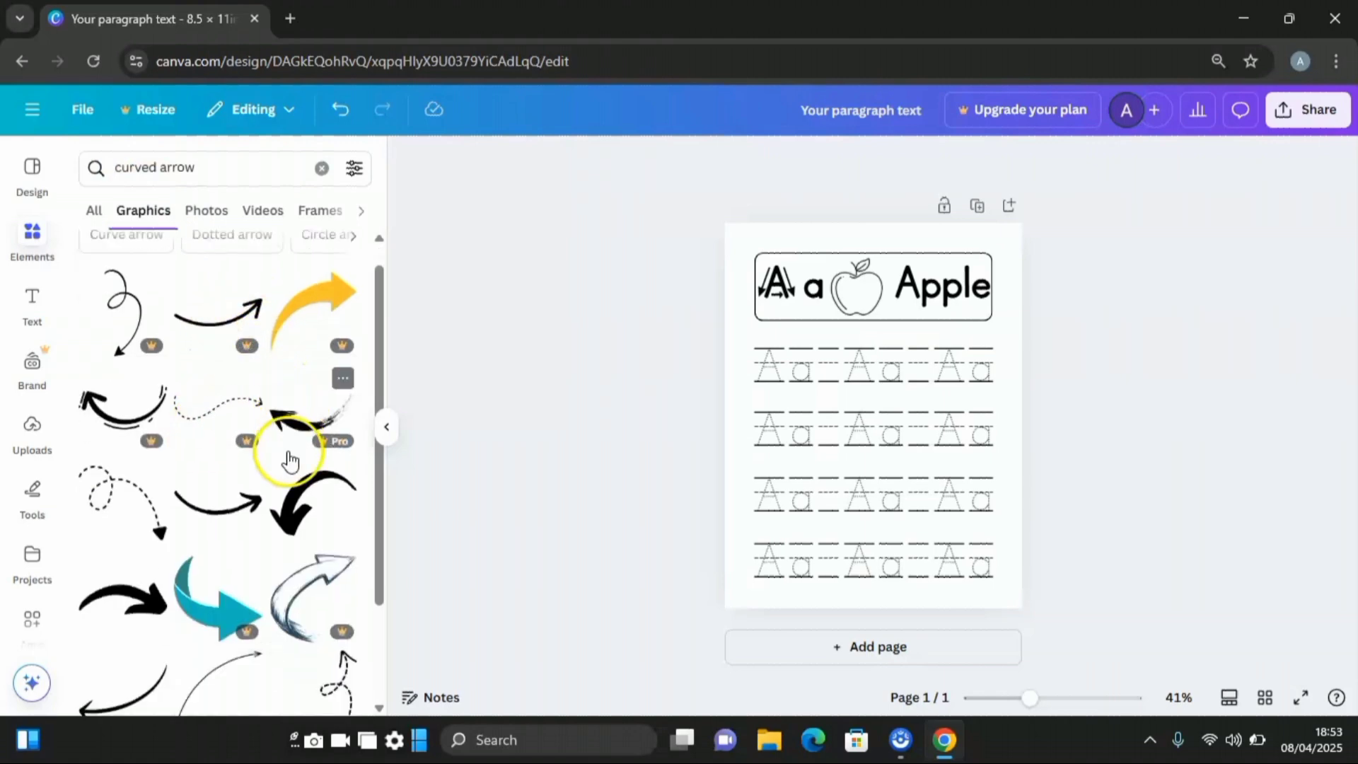
{"action": "scroll", "coordinate": [290, 461], "scroll_direction": "down", "scroll_amount": 3}
{"action": "mouse_move", "coordinate": [288, 461]}
{"action": "left_click", "coordinate": [266, 569]}
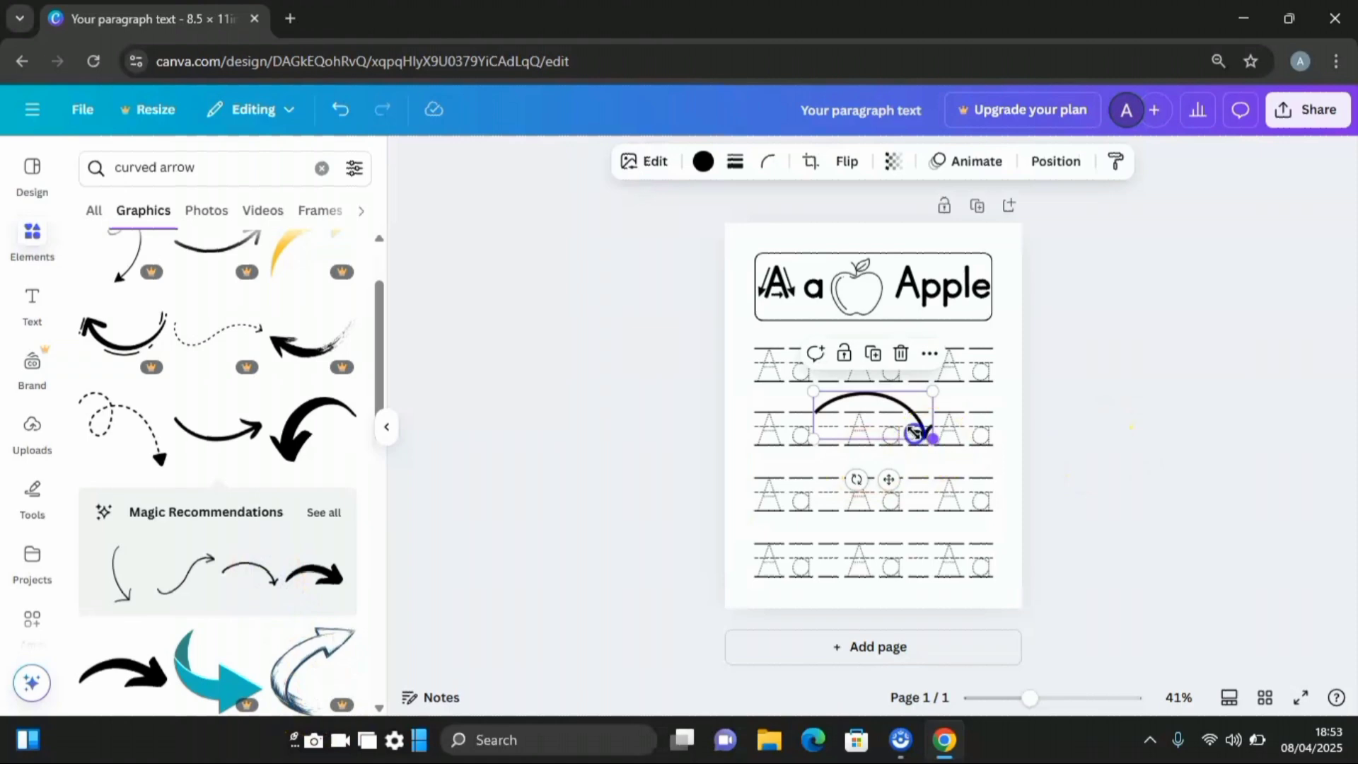
- Shrink and tilt the curved arrow about 15°, flip it horizontally, and size it beside the a
{"action": "mouse_move", "coordinate": [914, 433]}
{"action": "left_mouse_down"}
{"action": "mouse_move", "coordinate": [855, 416]}
{"action": "mouse_move", "coordinate": [805, 447]}
{"action": "mouse_move", "coordinate": [838, 464]}
{"action": "mouse_move", "coordinate": [818, 332]}
{"action": "mouse_move", "coordinate": [834, 342]}
{"action": "mouse_move", "coordinate": [823, 304]}
{"action": "mouse_move", "coordinate": [809, 304]}
{"action": "left_mouse_up"}
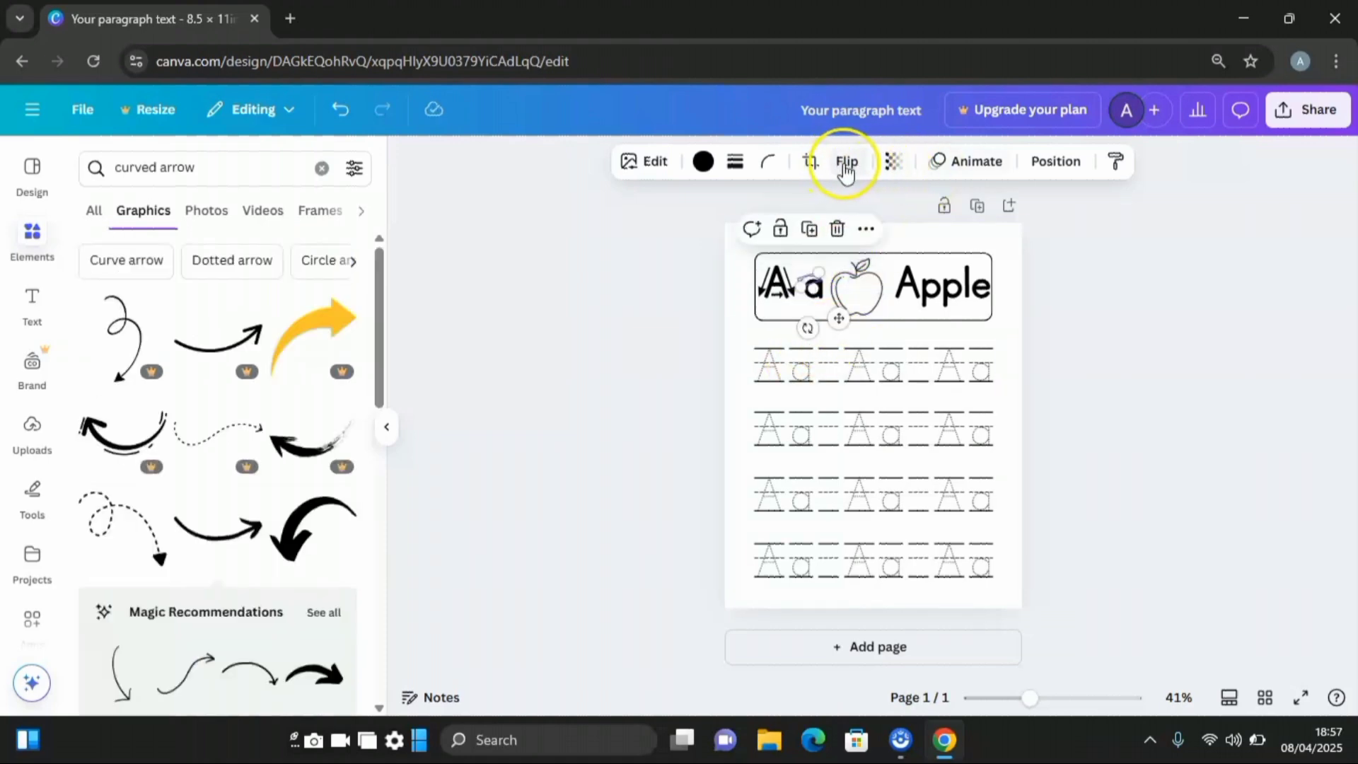
{"action": "left_click", "coordinate": [849, 170]}
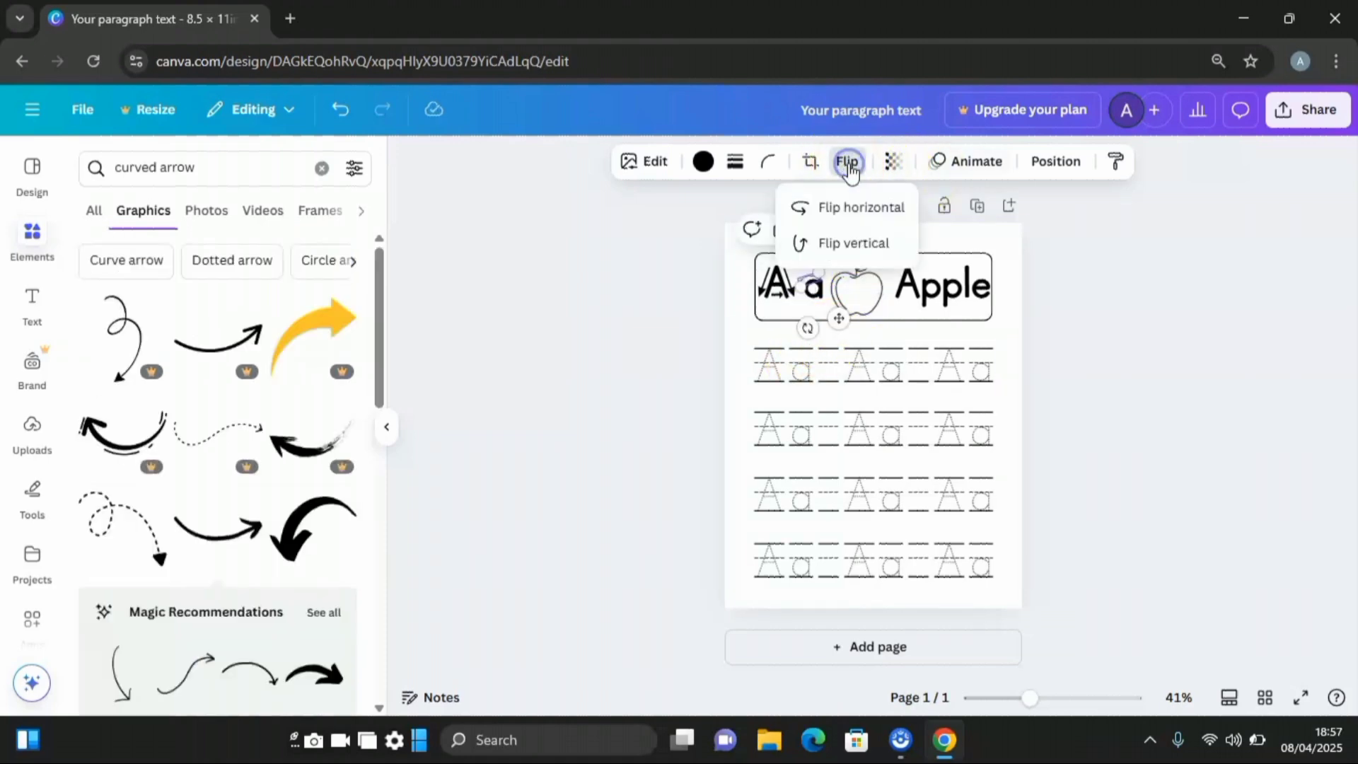
{"action": "left_click", "coordinate": [867, 210]}
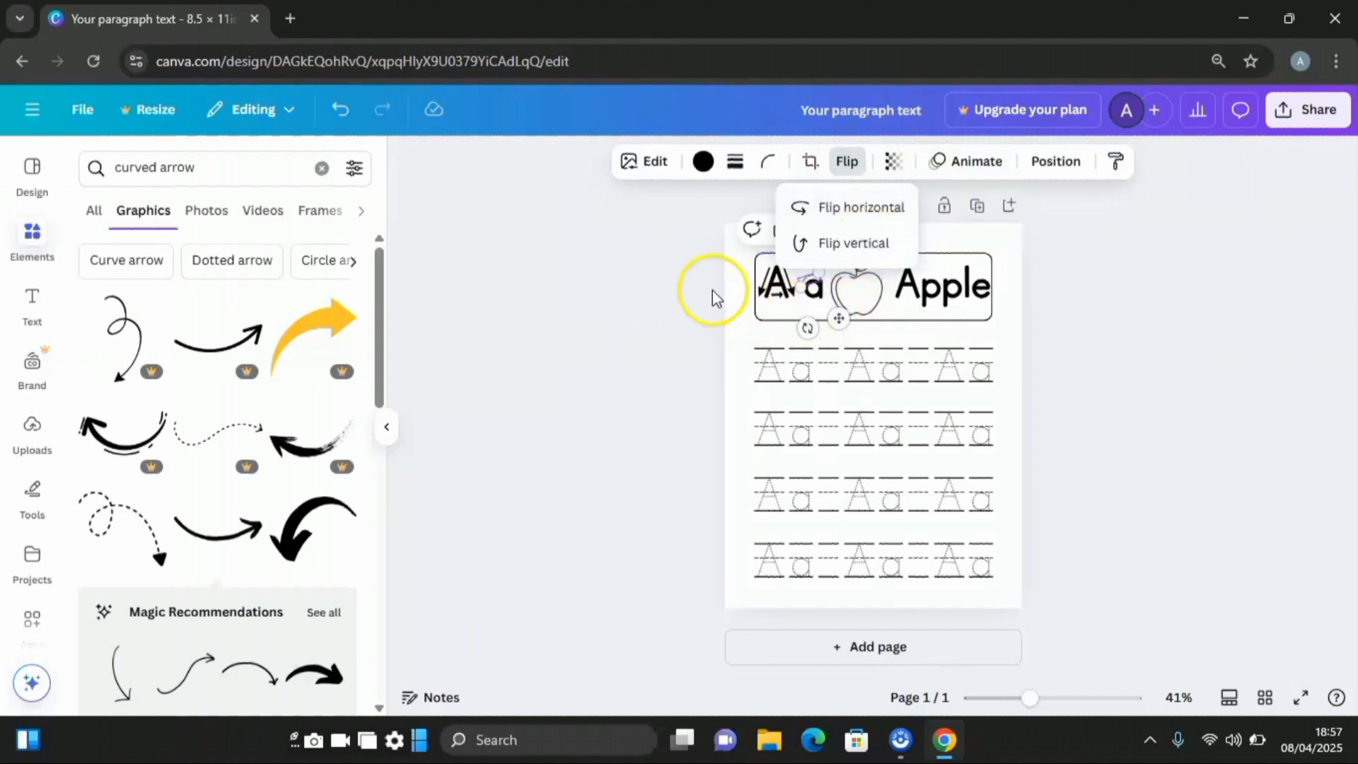
{"action": "left_click", "coordinate": [668, 276]}
{"action": "left_click_drag", "start_coordinate": [804, 284], "coordinate": [849, 341]}
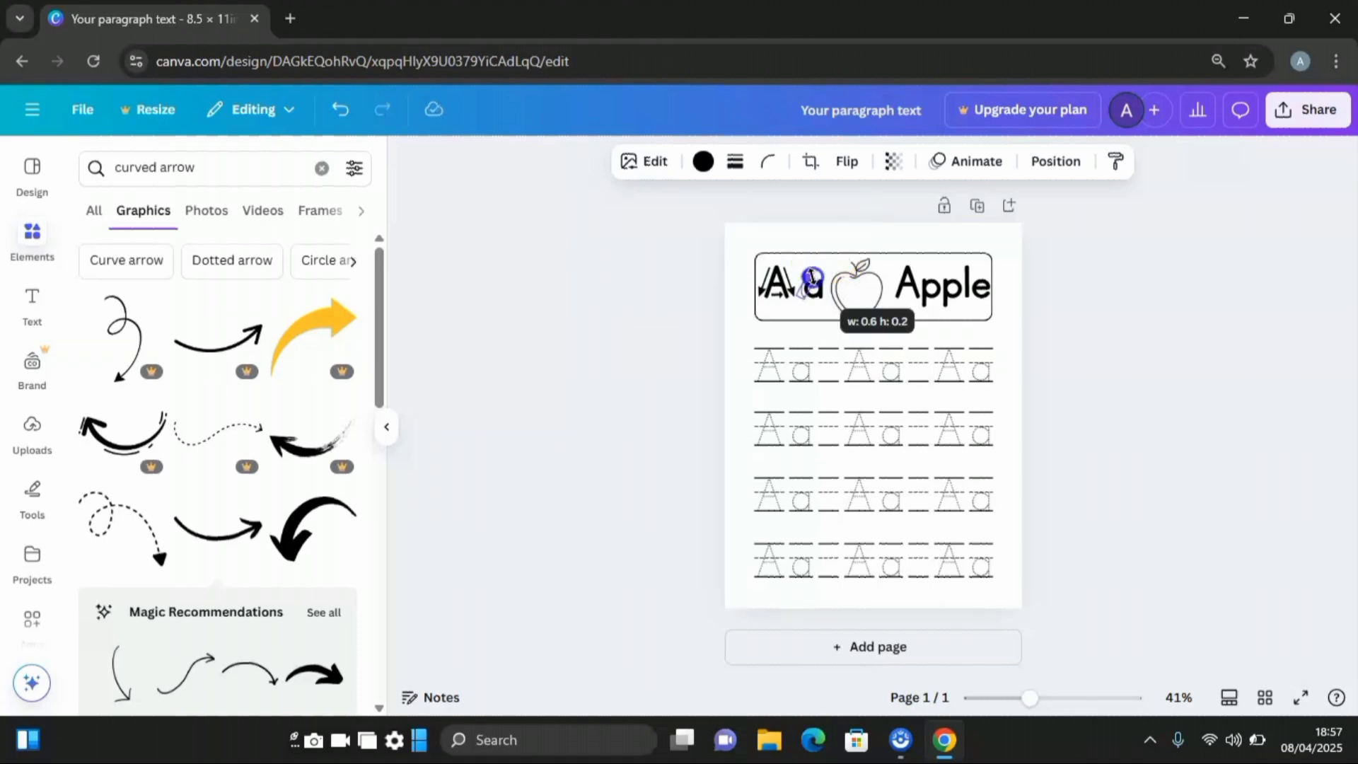
- Duplicate the small stroke arrow and set the copy near-vertical beside the header's lowercase a
{"action": "left_click", "coordinate": [934, 264]}
{"action": "left_click", "coordinate": [1070, 294]}
{"action": "left_click", "coordinate": [787, 286]}
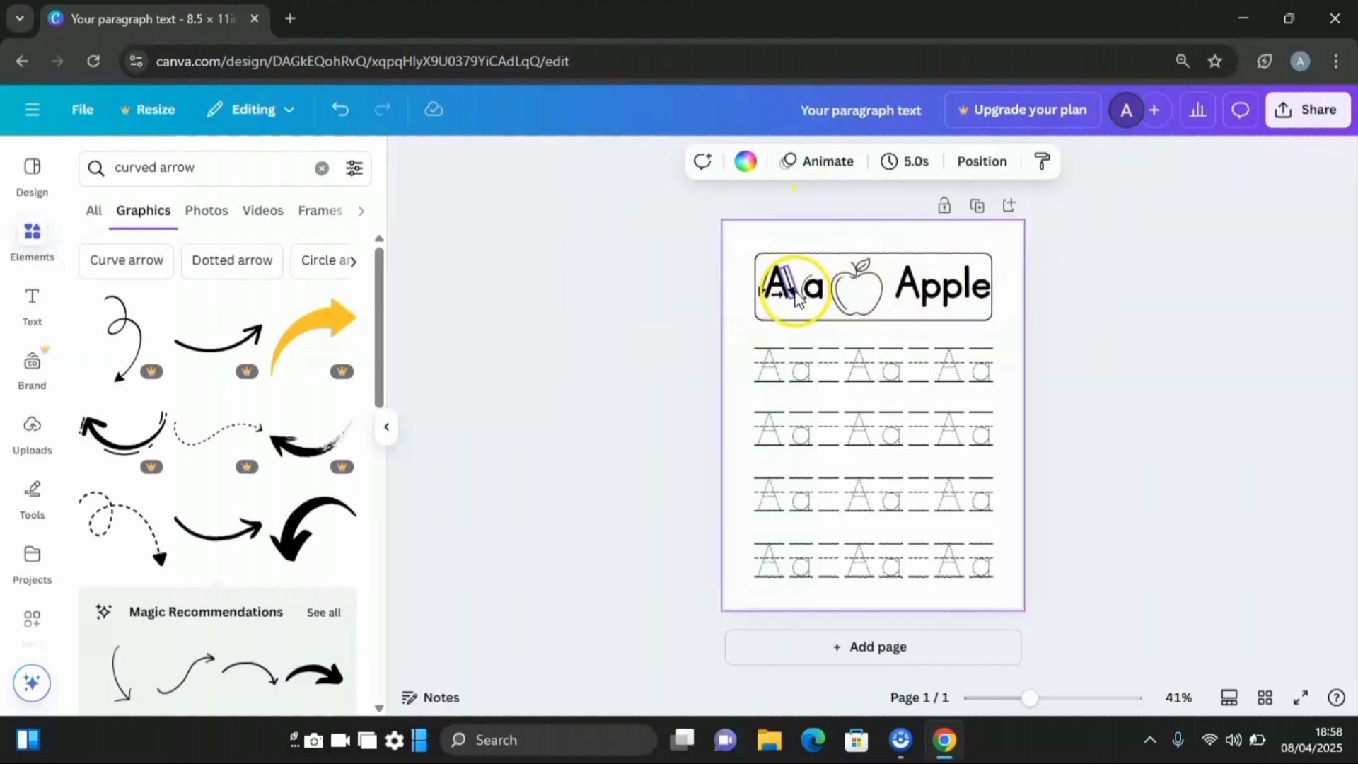
{"action": "left_click", "coordinate": [794, 296]}
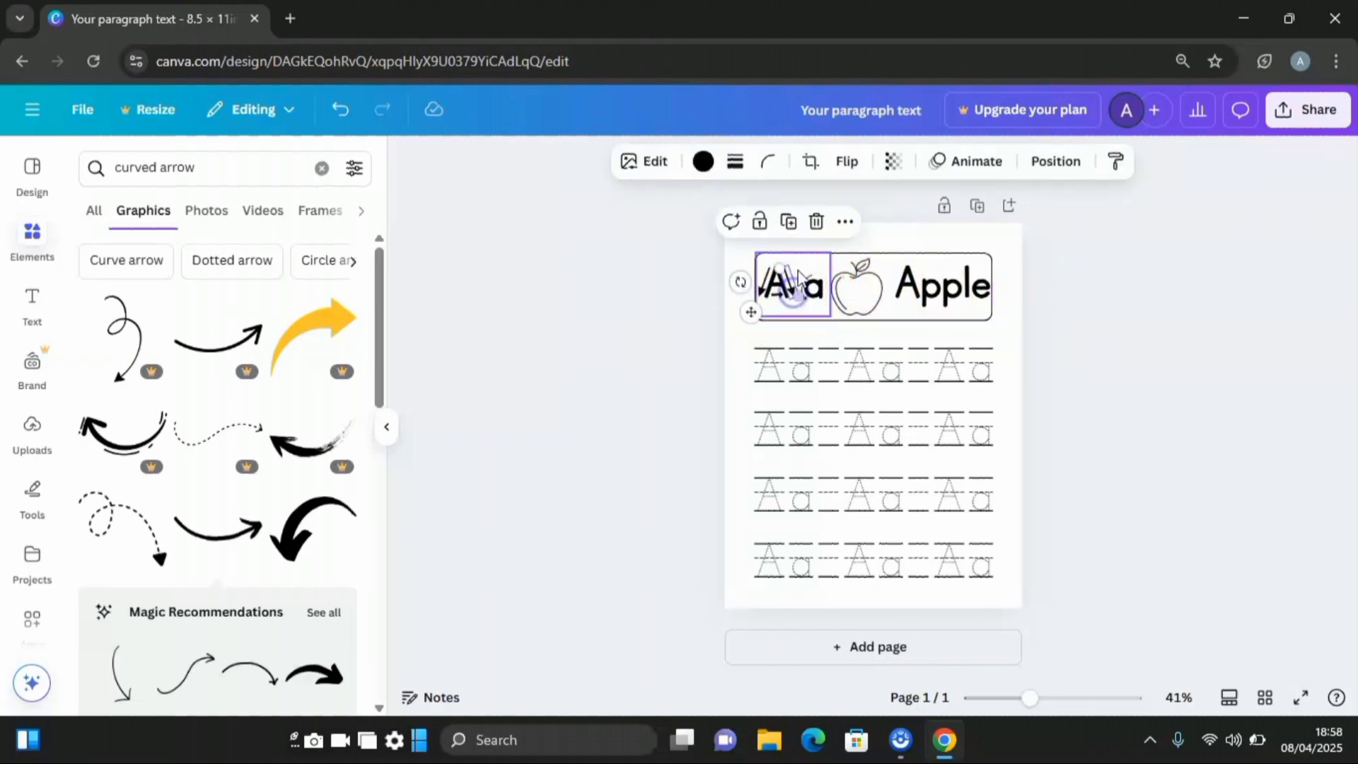
{"action": "left_click", "coordinate": [794, 227]}
{"action": "left_click", "coordinate": [751, 321]}
{"action": "left_click_drag", "start_coordinate": [751, 321], "coordinate": [789, 311]}
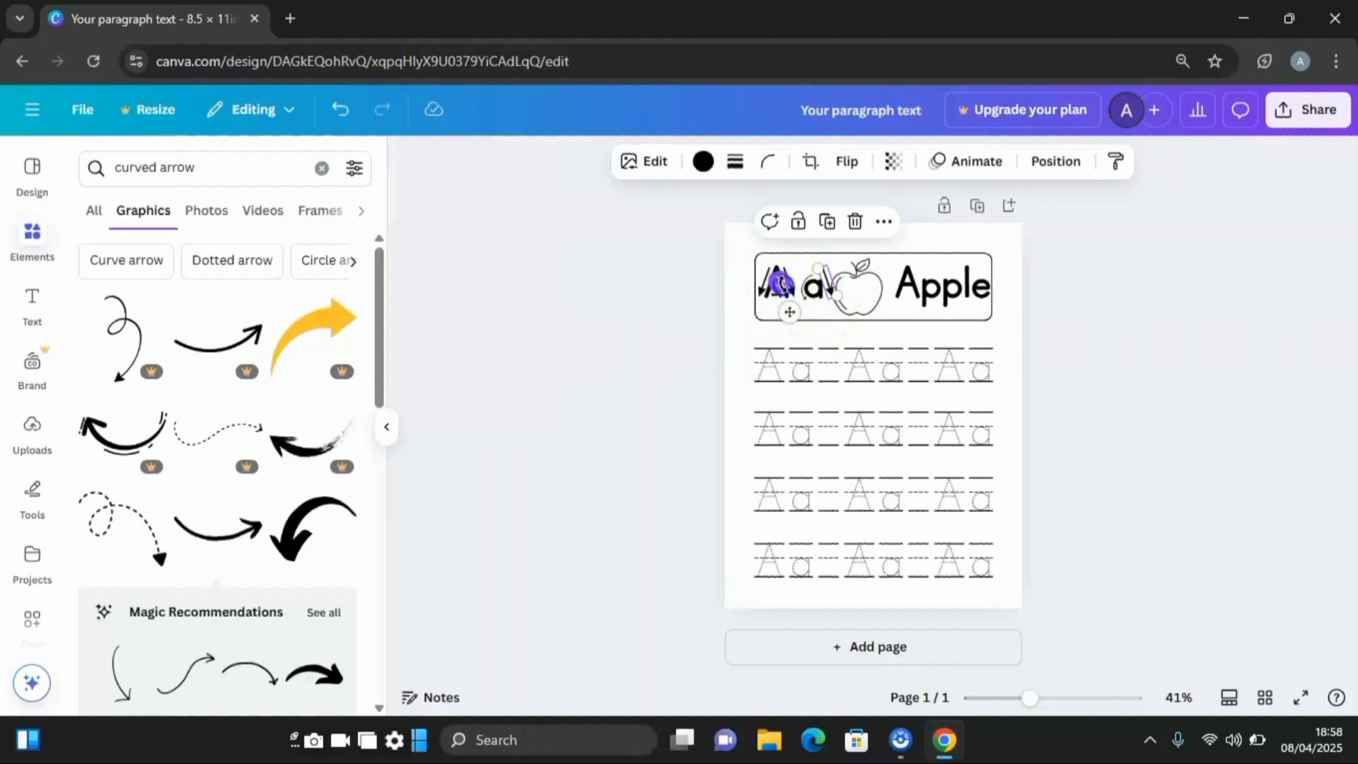
{"action": "left_click_drag", "start_coordinate": [783, 283], "coordinate": [794, 279]}
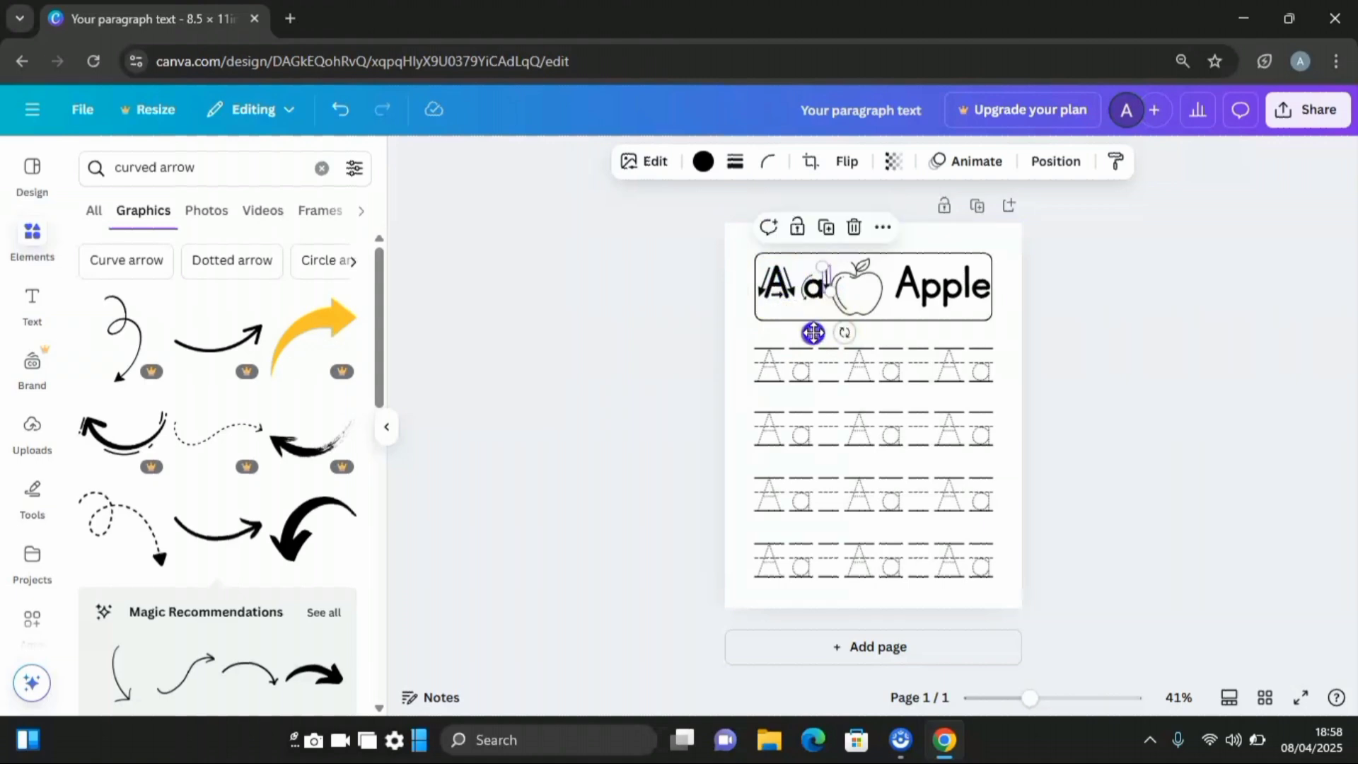
{"action": "left_click_drag", "start_coordinate": [814, 332], "coordinate": [813, 340]}
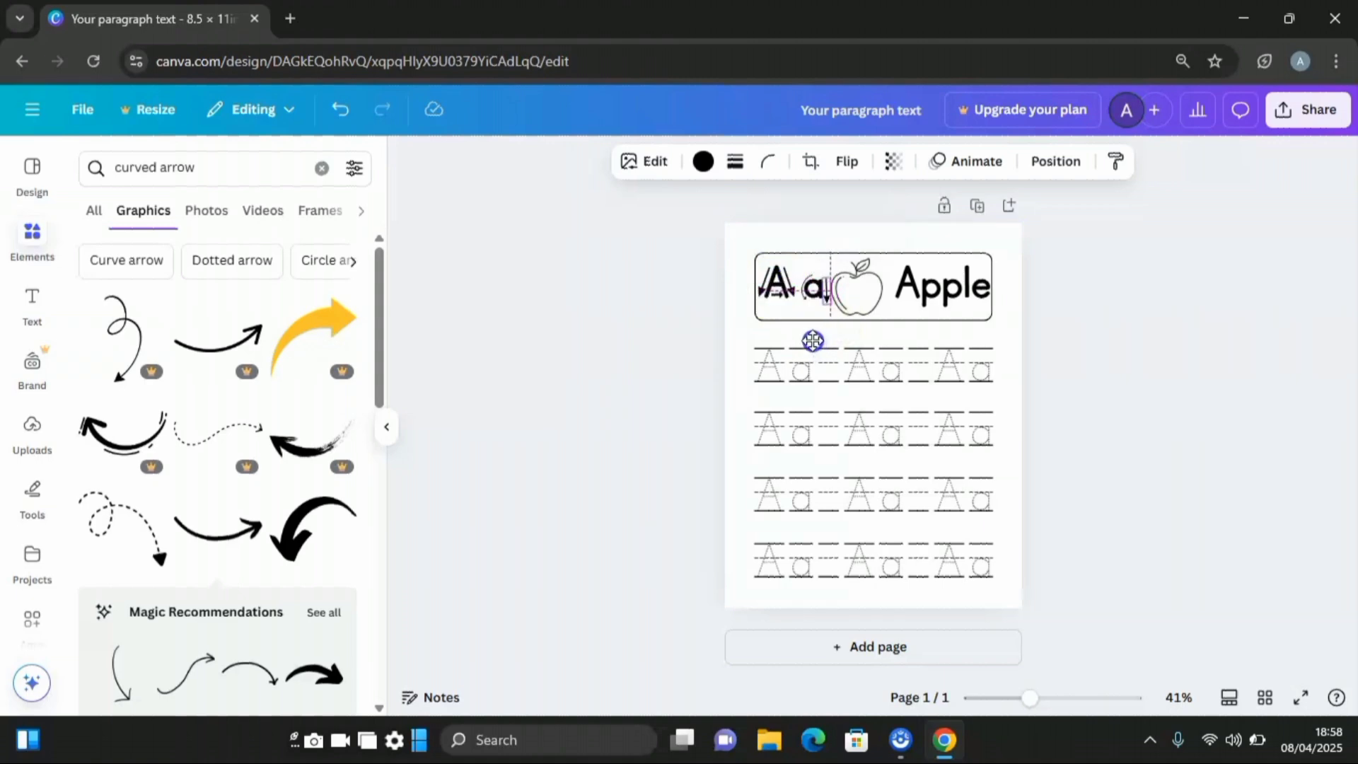
{"action": "left_click", "coordinate": [1155, 327]}
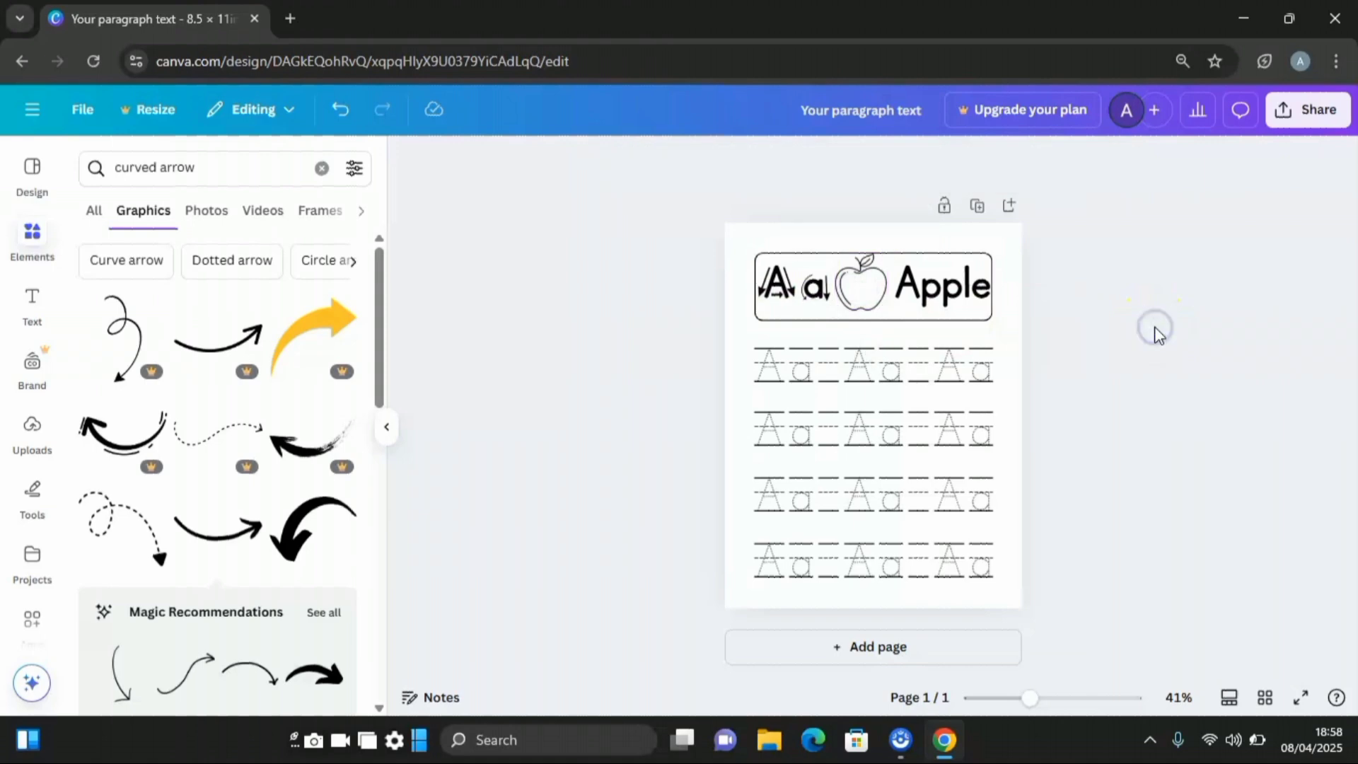
- Nudge the apple slightly so the header spacing is even
{"action": "left_click_drag", "start_coordinate": [859, 288], "coordinate": [869, 289]}
{"action": "left_click", "coordinate": [744, 557]}
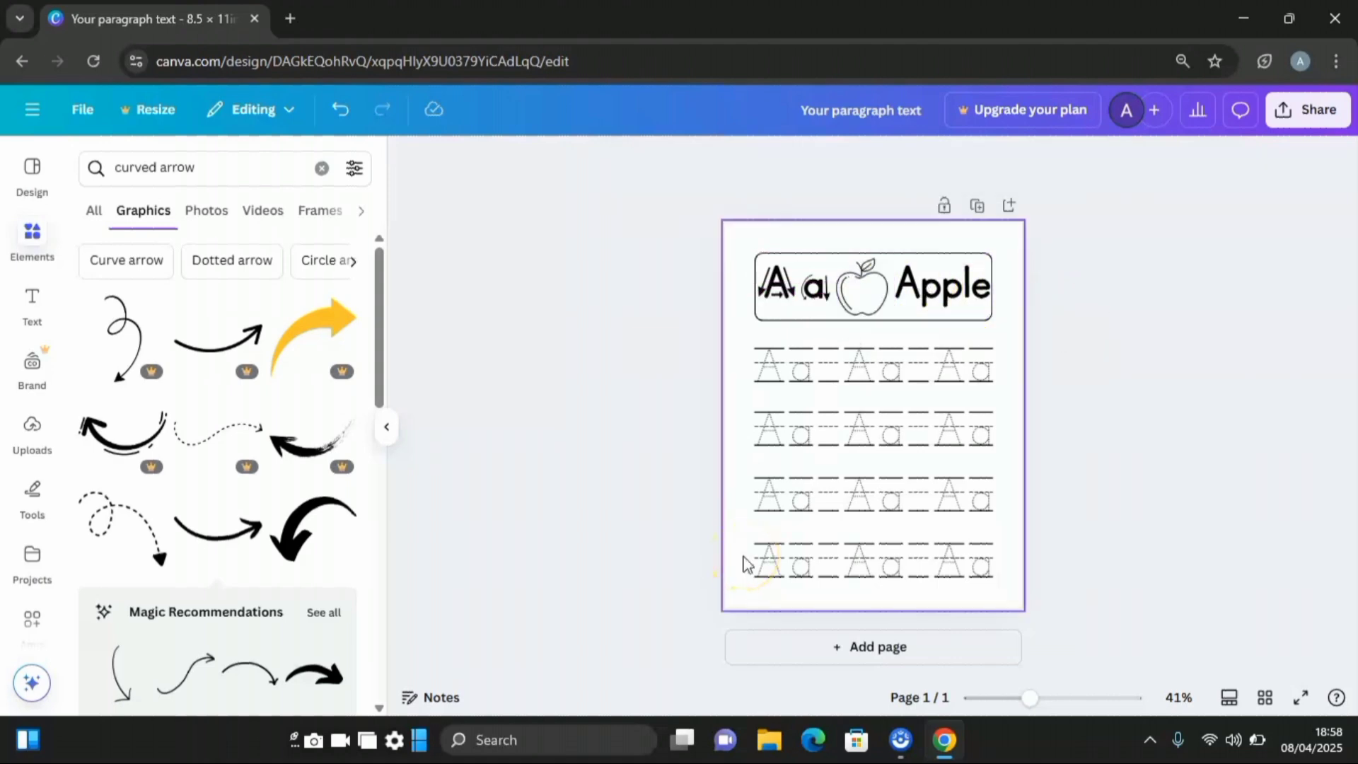
{"action": "left_click", "coordinate": [885, 495]}
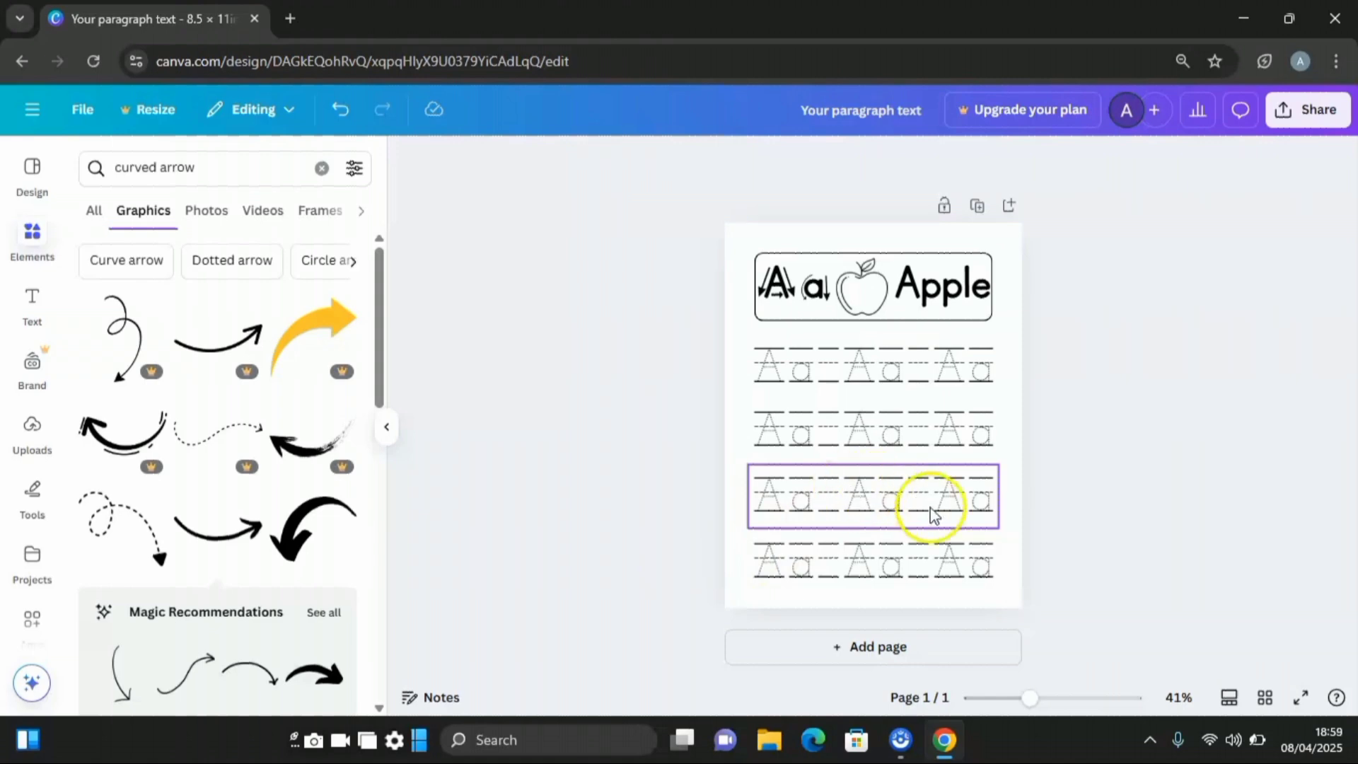
{"action": "left_click", "coordinate": [955, 554]}
{"action": "left_click", "coordinate": [900, 664]}
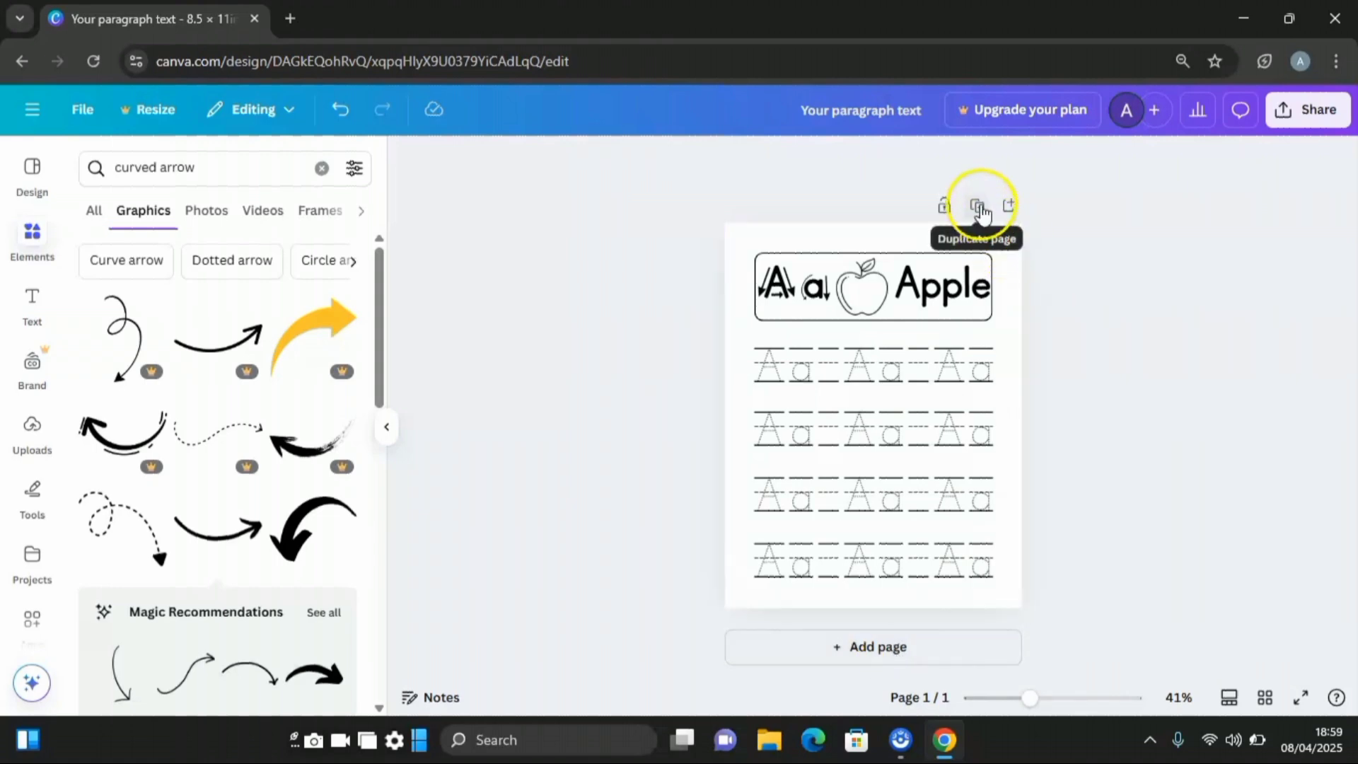
- Duplicate the page so page 2 is a copy of the Apple worksheet
{"action": "left_click", "coordinate": [977, 207]}
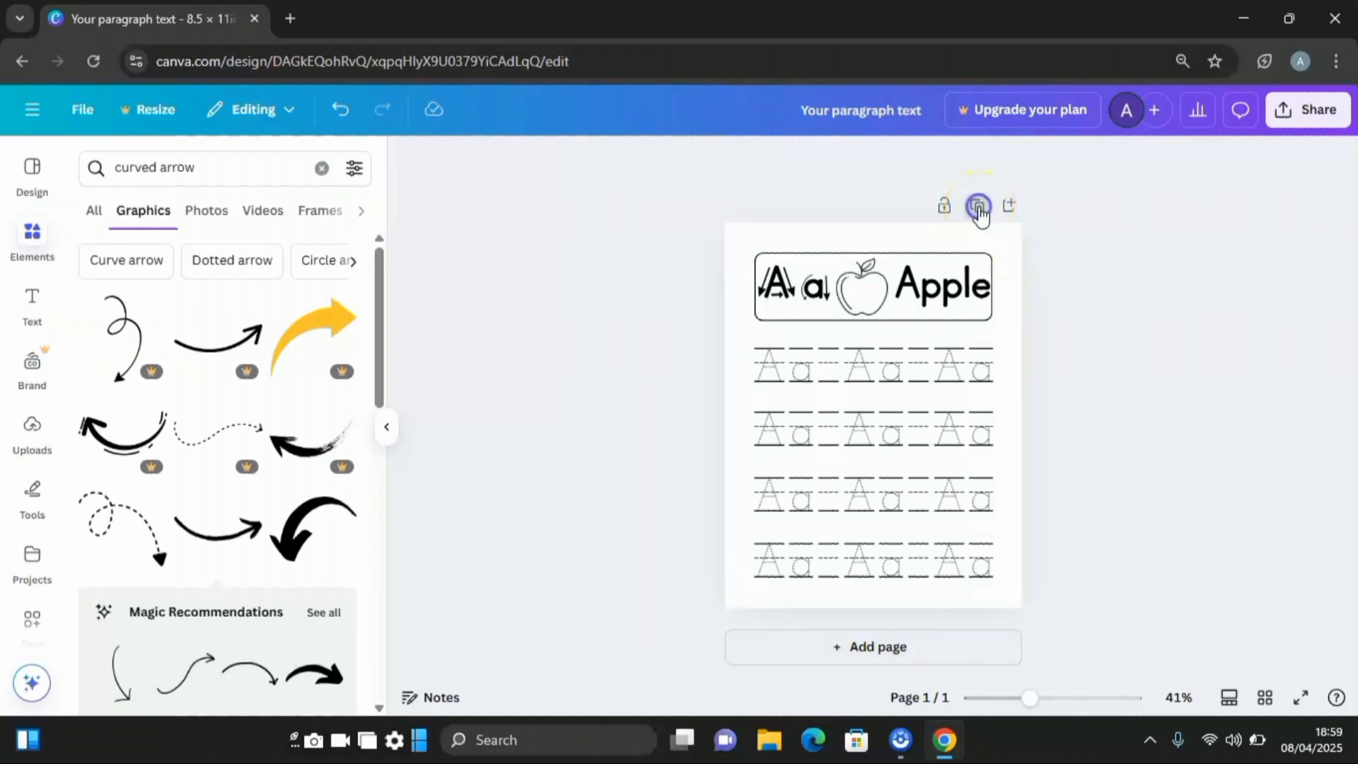
{"action": "left_click", "coordinate": [894, 427]}
{"action": "left_click", "coordinate": [879, 287]}
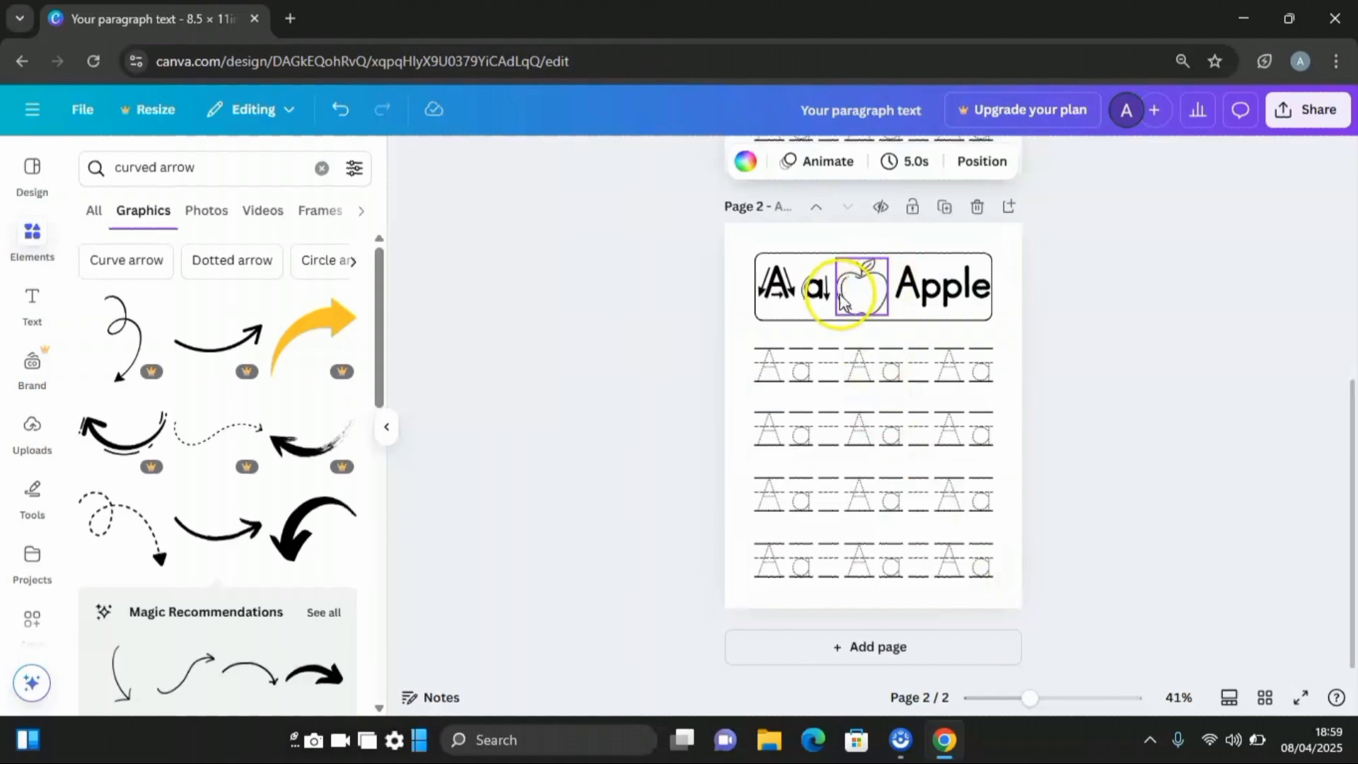
{"action": "left_click", "coordinate": [857, 425]}
{"action": "left_click", "coordinate": [933, 301]}
- Replace the header word 'Apple' on page 2 with 'Bag'
{"action": "double_click", "coordinate": [932, 300]}
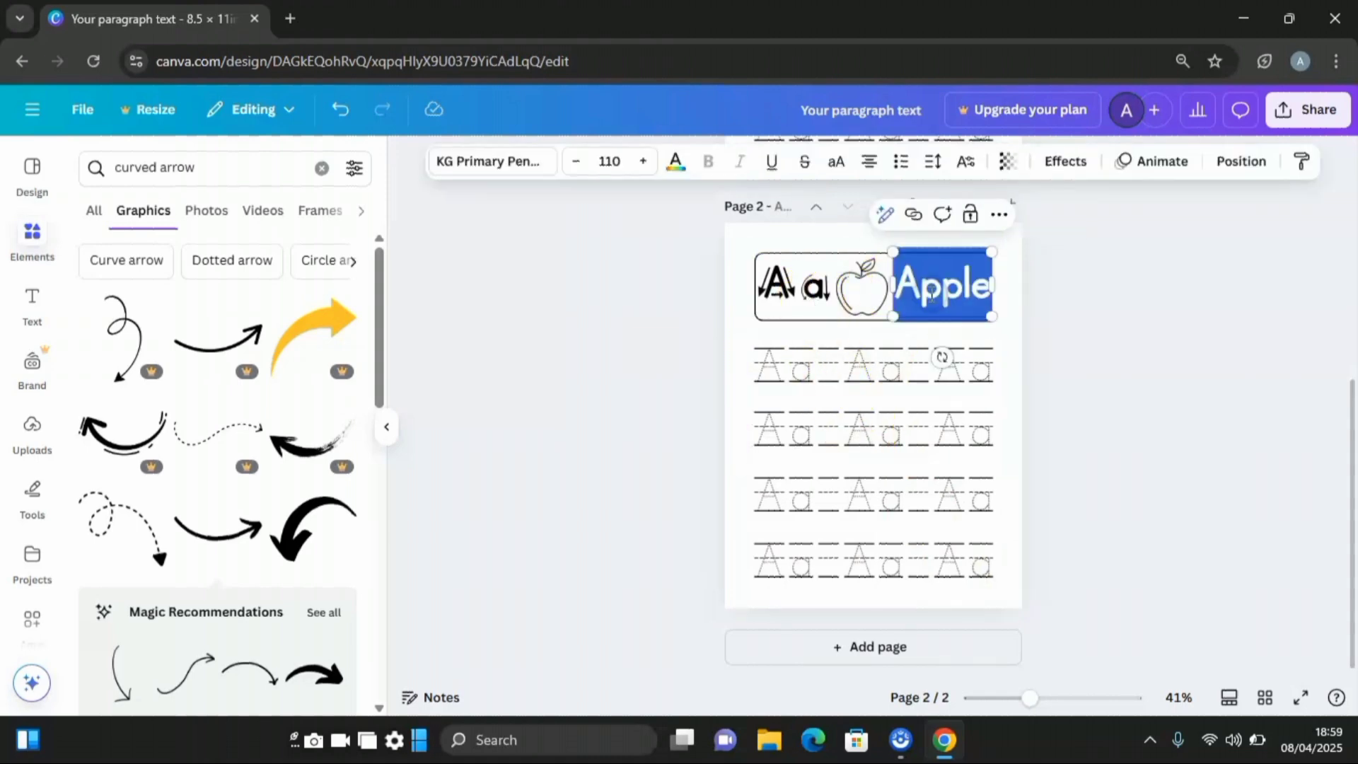
{"action": "key", "text": "BackSpace"}
{"action": "type", "text": "b"}
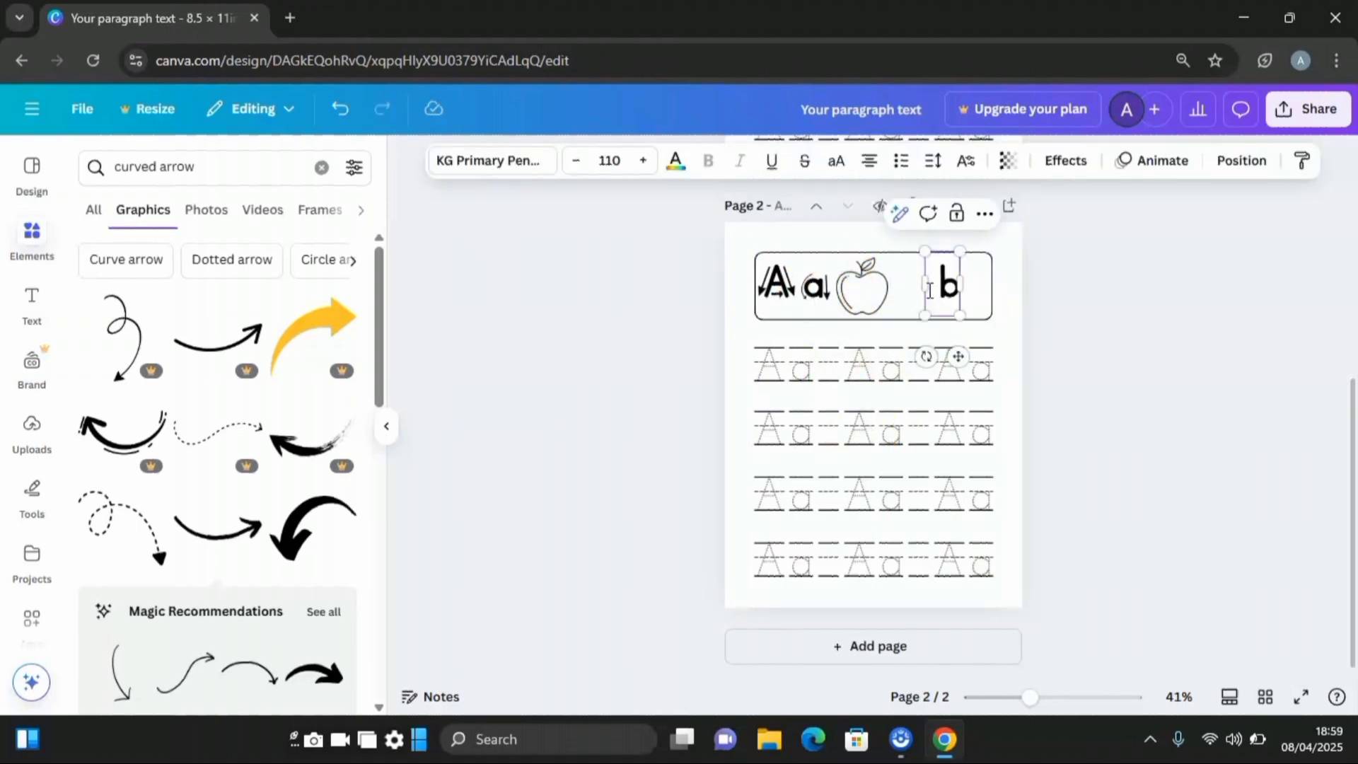
{"action": "key", "text": "BackSpace"}
{"action": "type", "text": "Bag"}
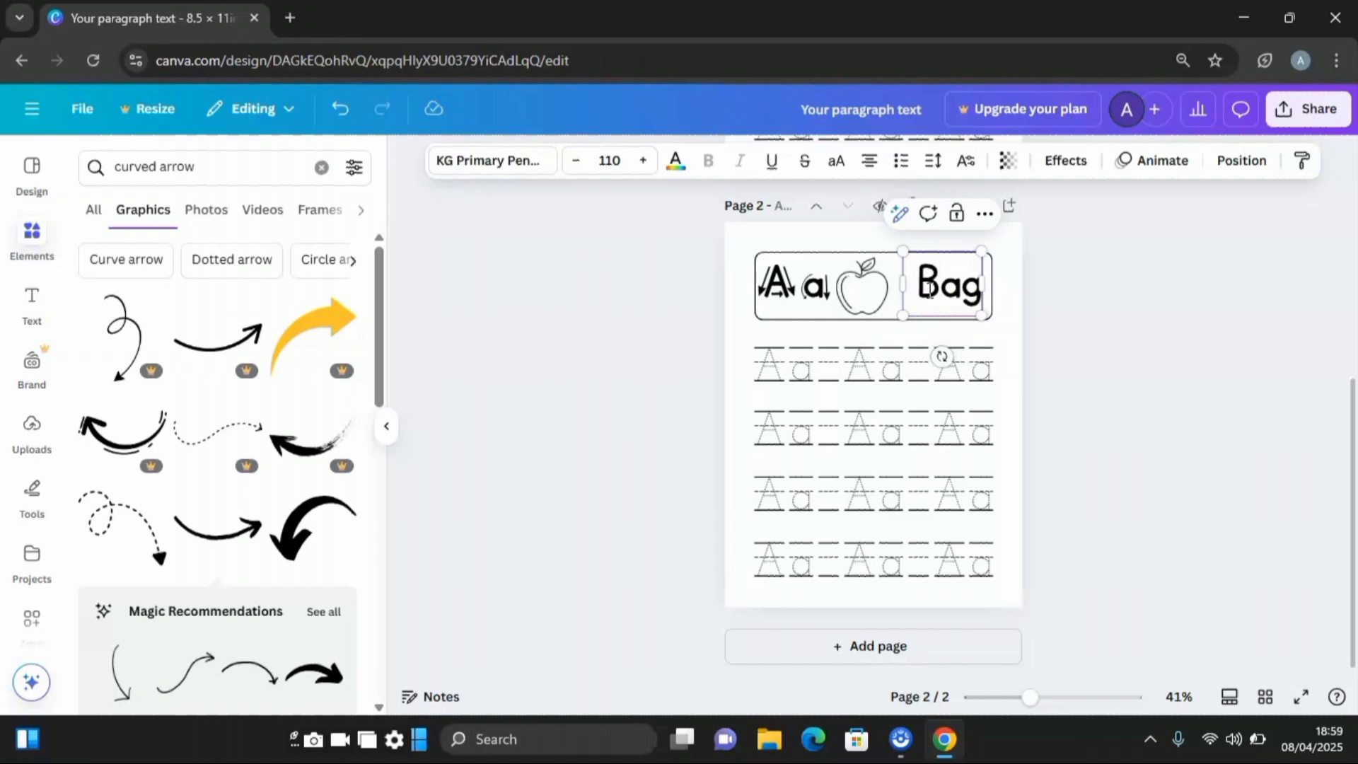
- Retype the header letters 'Aa' as 'Bb'
{"action": "left_click", "coordinate": [783, 294]}
{"action": "double_click", "coordinate": [783, 290]}
{"action": "type", "text": "Ba"}
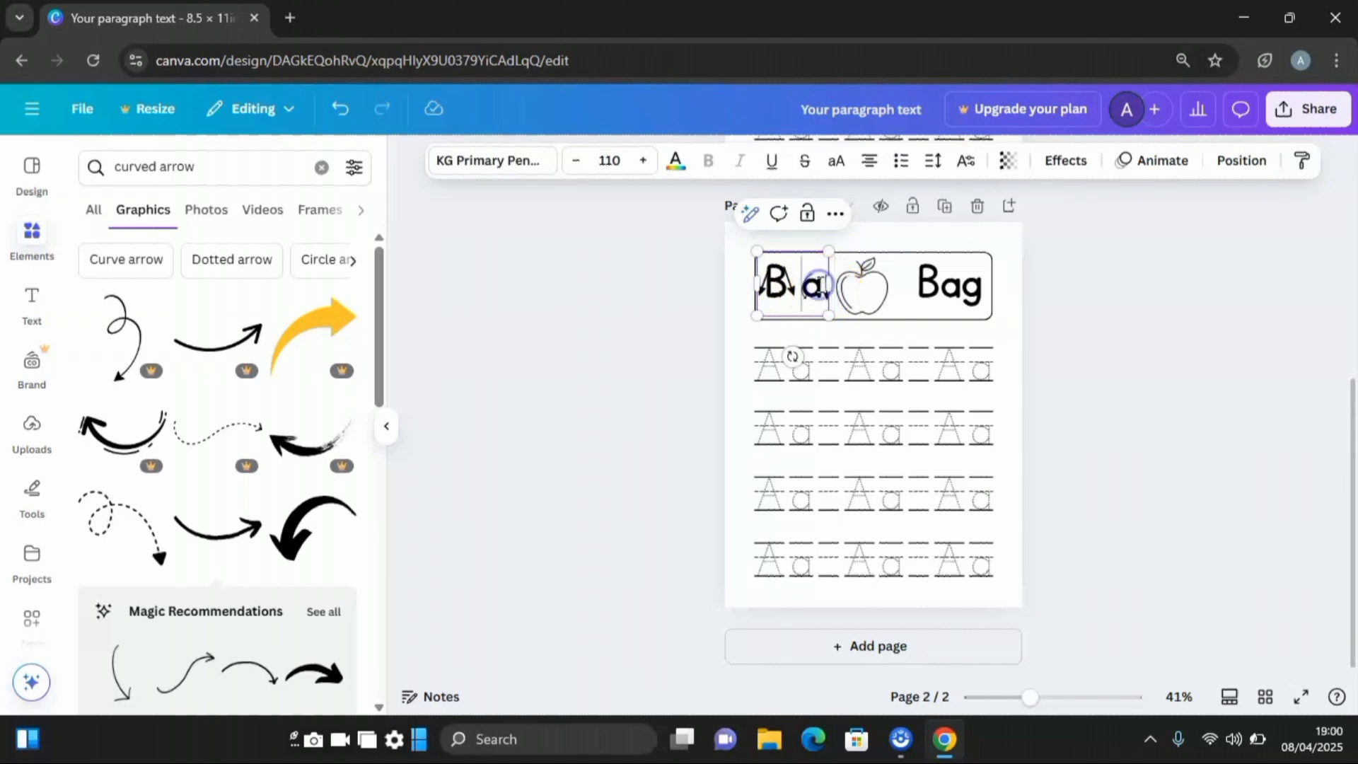
{"action": "key", "text": "BackSpace"}
{"action": "type", "text": "b"}
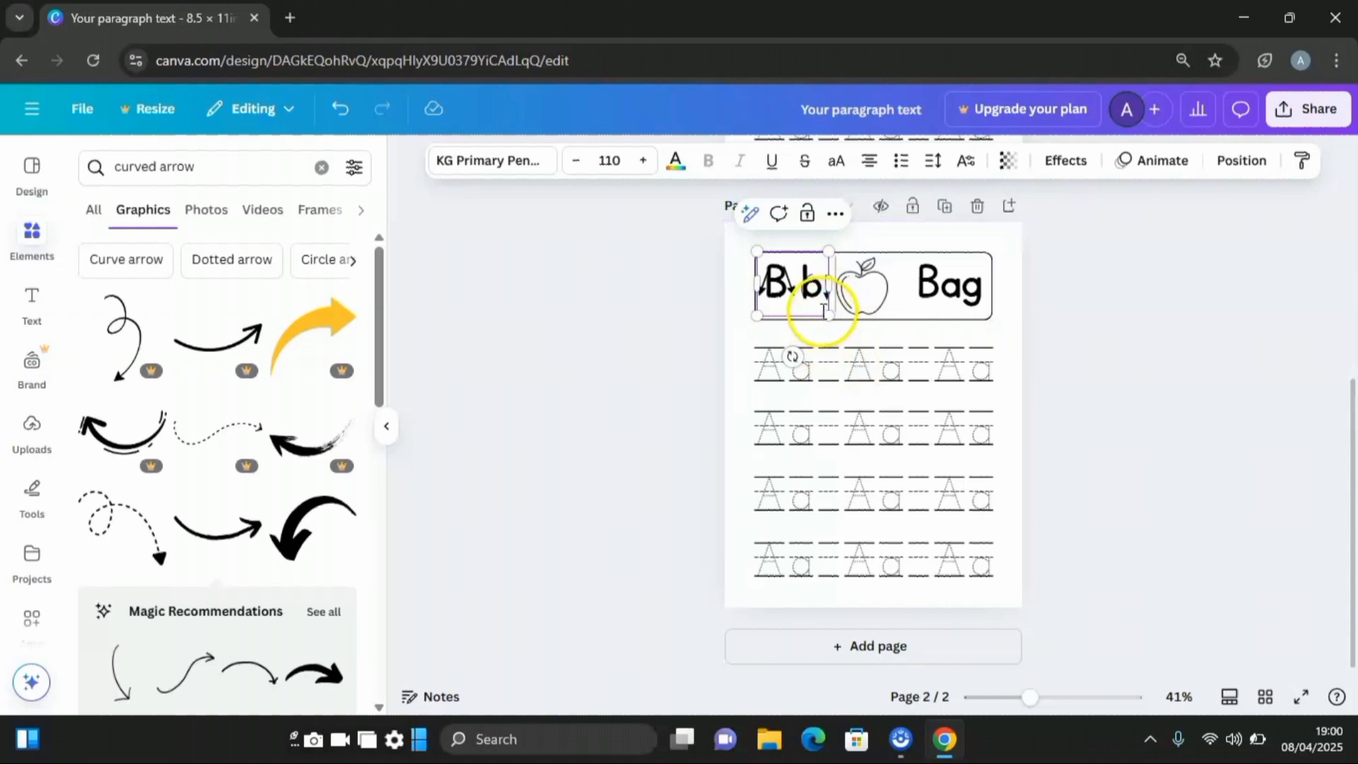
{"action": "left_click", "coordinate": [1120, 278]}
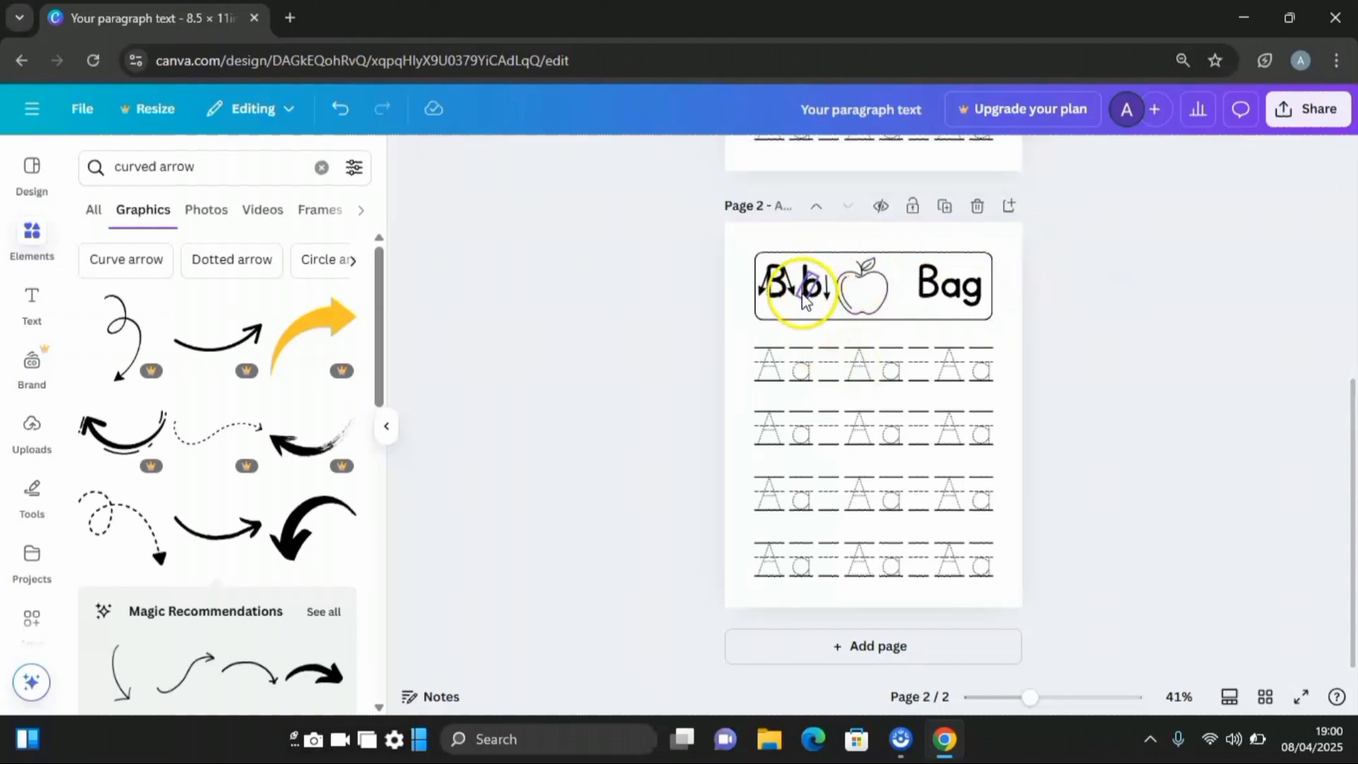
- Move the straight stroke arrows next to the B and b in the header
{"action": "left_click_drag", "start_coordinate": [804, 297], "coordinate": [720, 304]}
{"action": "left_click", "coordinate": [803, 284]}
{"action": "left_click", "coordinate": [762, 285]}
{"action": "left_click", "coordinate": [1242, 161]}
{"action": "left_click", "coordinate": [259, 407]}
{"action": "left_click", "coordinate": [800, 284]}
{"action": "left_click", "coordinate": [697, 304]}
- Place the curved arrow above the B, rotate it, and put a copy beside the b
{"action": "left_click", "coordinate": [760, 298]}
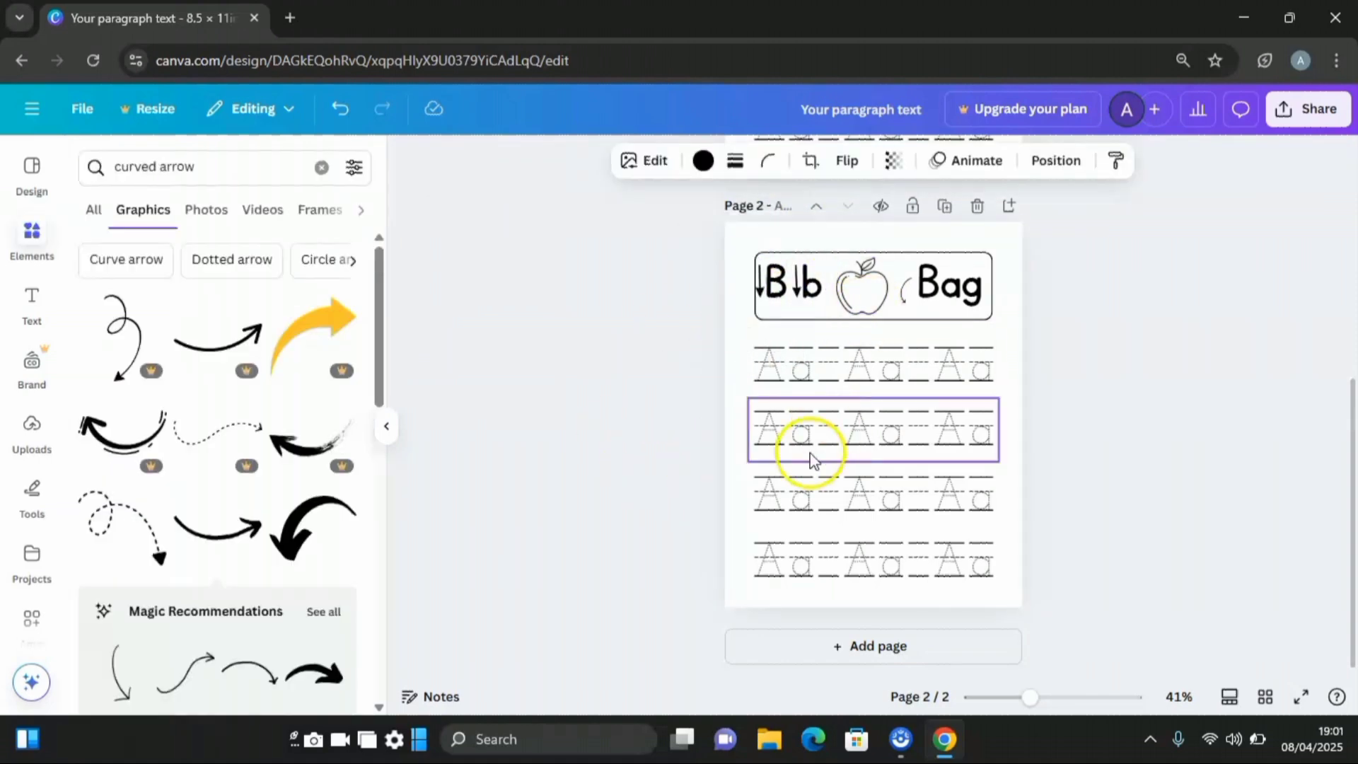
{"action": "left_click_drag", "start_coordinate": [906, 292], "coordinate": [777, 266]}
{"action": "left_click_drag", "start_coordinate": [779, 304], "coordinate": [707, 283]}
{"action": "key", "text": "ctrl+d"}
{"action": "left_click_drag", "start_coordinate": [780, 267], "coordinate": [796, 289]}
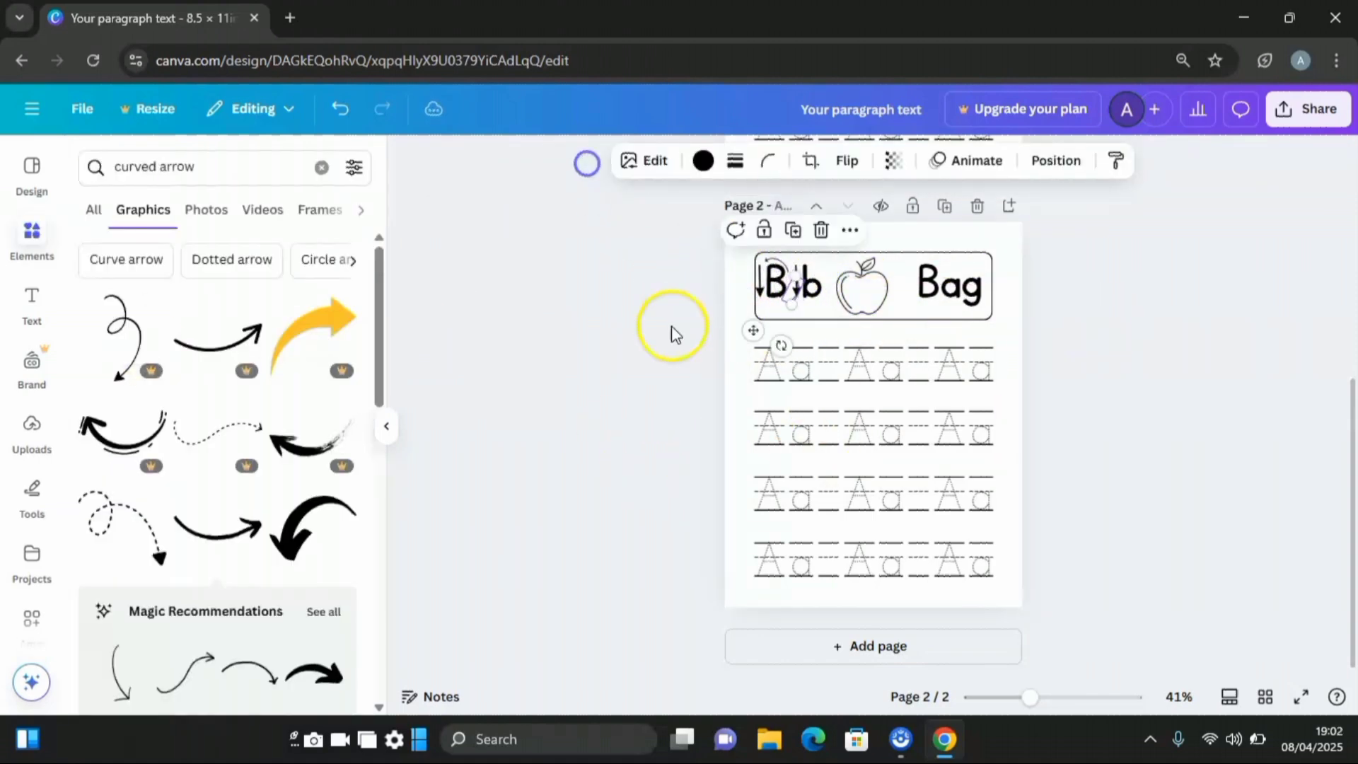
{"action": "left_click", "coordinate": [1161, 353]}
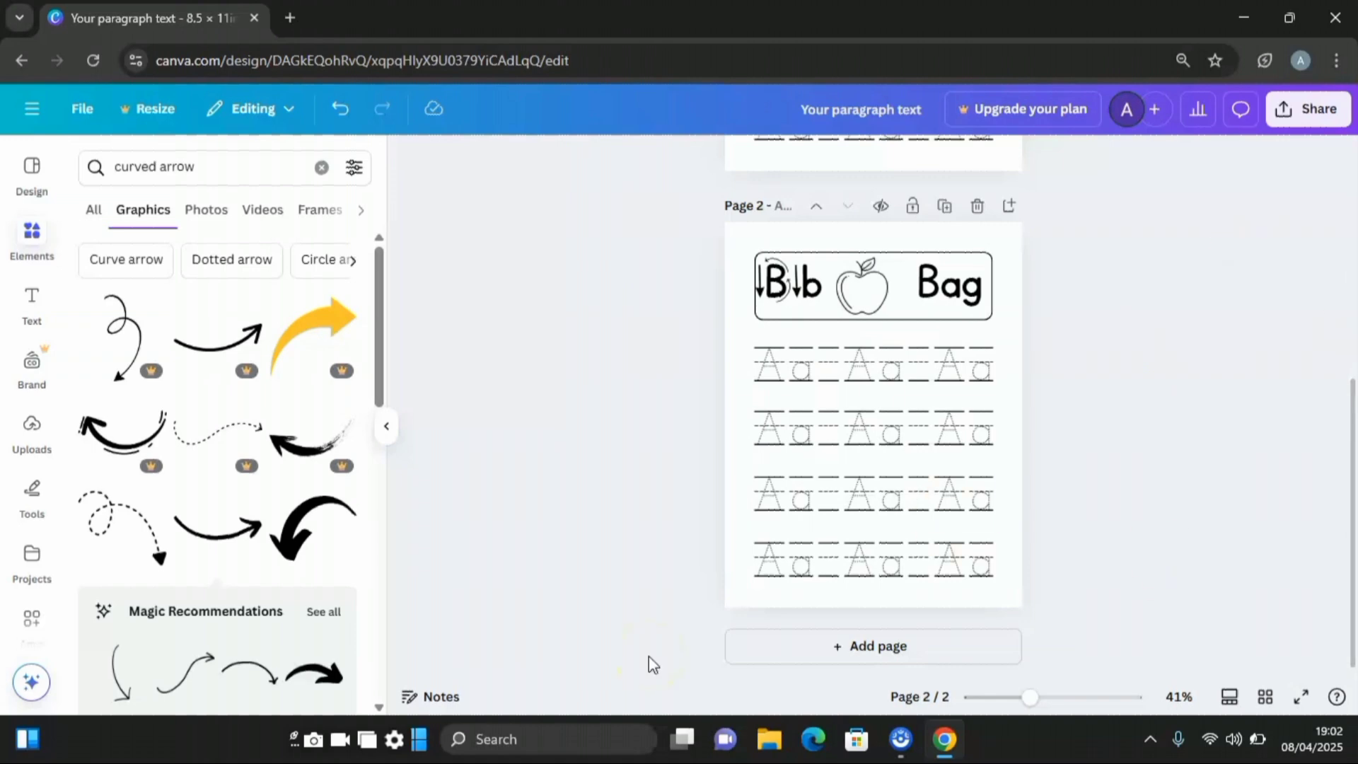
- Flip one curved arrow upside down and reposition the arrows around the B
{"action": "scroll", "coordinate": [652, 665], "scroll_direction": "up", "scroll_amount": 5}
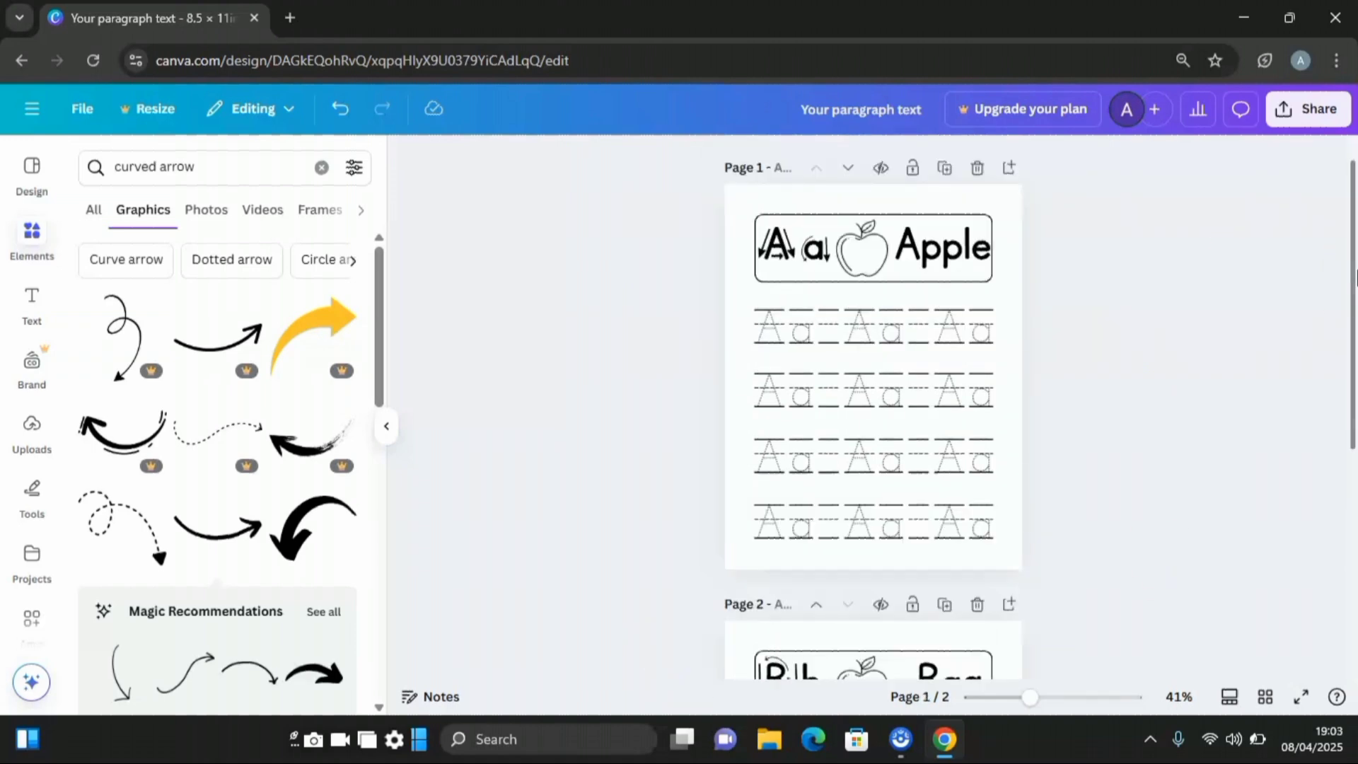
{"action": "scroll", "coordinate": [708, 495], "scroll_direction": "down", "scroll_amount": 2}
{"action": "left_click", "coordinate": [781, 491]}
{"action": "left_click", "coordinate": [846, 160]}
{"action": "left_click", "coordinate": [852, 244]}
{"action": "left_click_drag", "start_coordinate": [782, 494], "coordinate": [837, 549]}
{"action": "left_click", "coordinate": [820, 465]}
{"action": "left_click", "coordinate": [700, 524]}
{"action": "left_click", "coordinate": [788, 542]}
- Change the first tracing row's three Aa pairs to Bb
{"action": "left_click", "coordinate": [660, 627]}
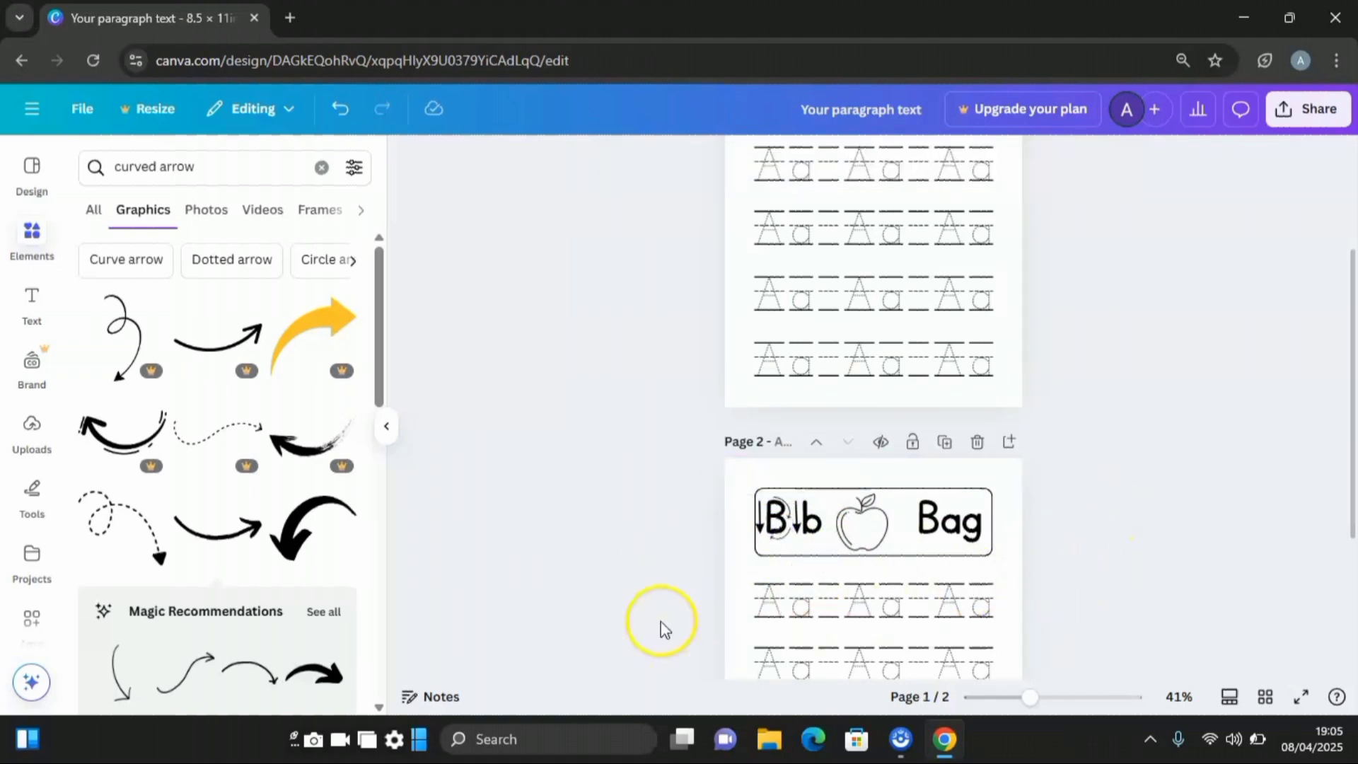
{"action": "scroll", "coordinate": [660, 627], "scroll_direction": "down", "scroll_amount": 3}
{"action": "left_click", "coordinate": [813, 403]}
{"action": "key", "text": "BackSpace"}
{"action": "key", "text": "BackSpace"}
{"action": "type", "text": "Bb"}
{"action": "left_click", "coordinate": [903, 405]}
{"action": "type", "text": "Bb"}
{"action": "left_click", "coordinate": [991, 405]}
{"action": "key", "text": "BackSpace"}
{"action": "key", "text": "BackSpace"}
{"action": "type", "text": "Bb"}
- Delete the lower Aa rows and duplicate the Bb row beneath the first
{"action": "left_click", "coordinate": [880, 598]}
{"action": "key", "text": "Delete"}
{"action": "left_click", "coordinate": [888, 533]}
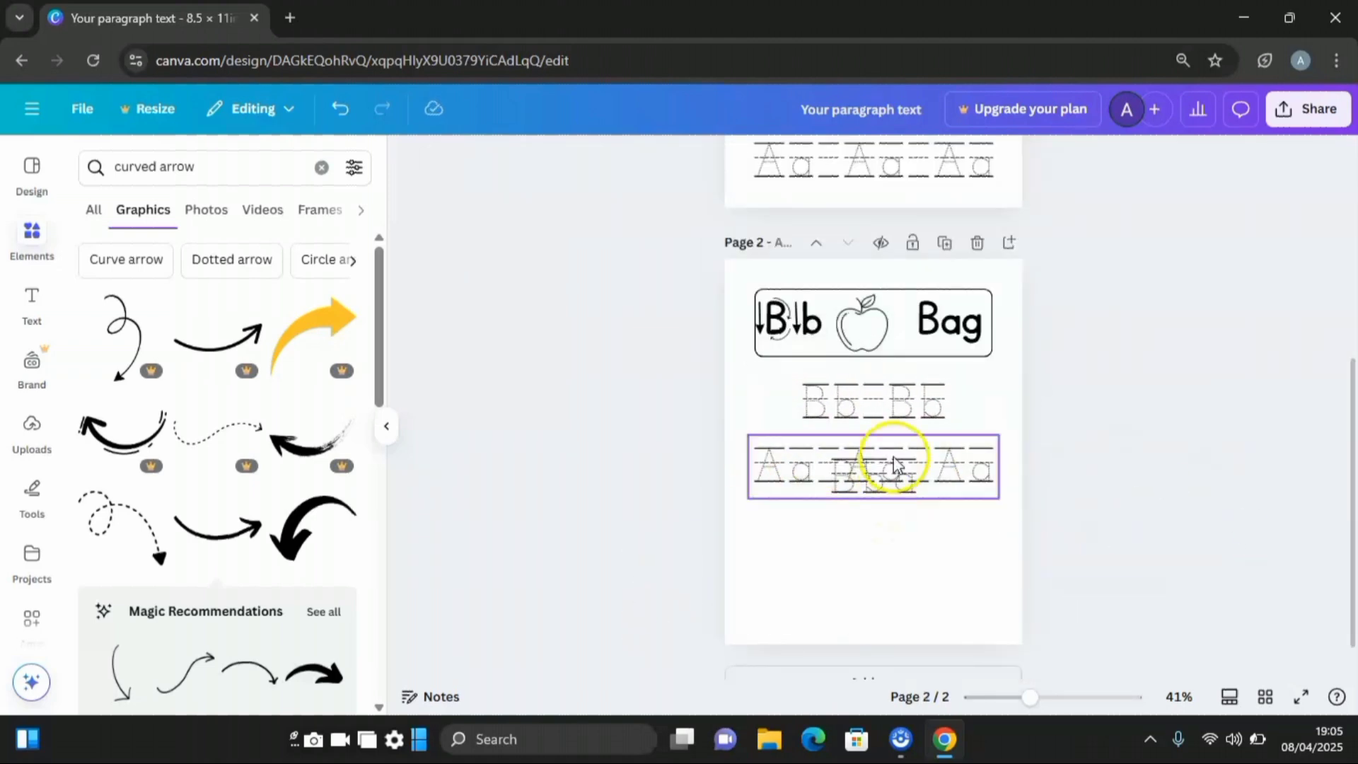
{"action": "left_click", "coordinate": [897, 459]}
{"action": "left_click_drag", "start_coordinate": [900, 407], "coordinate": [906, 460]}
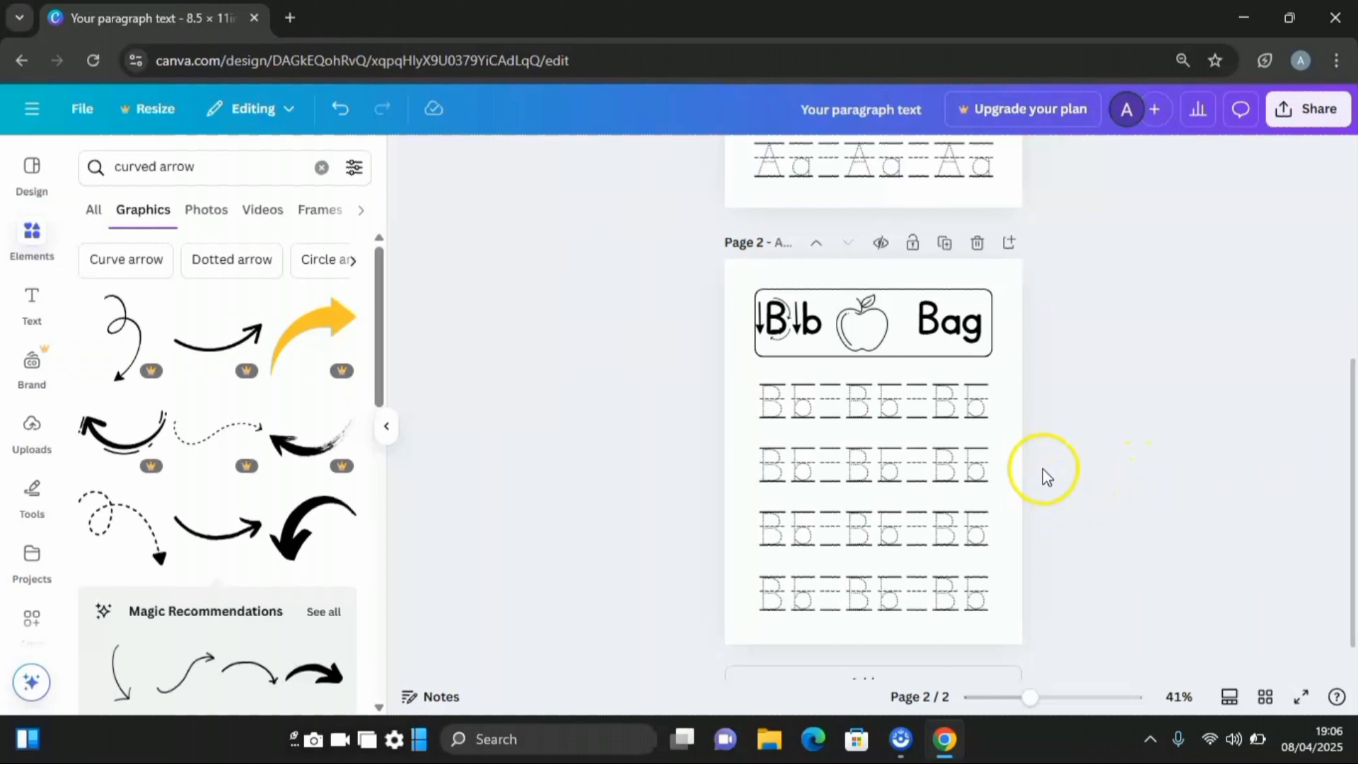
- Search graphics for 'bag', delete the apple, and add a tote bag outline to the header
{"action": "left_click", "coordinate": [861, 323]}
{"action": "left_click", "coordinate": [321, 167]}
{"action": "type", "text": "bag"}
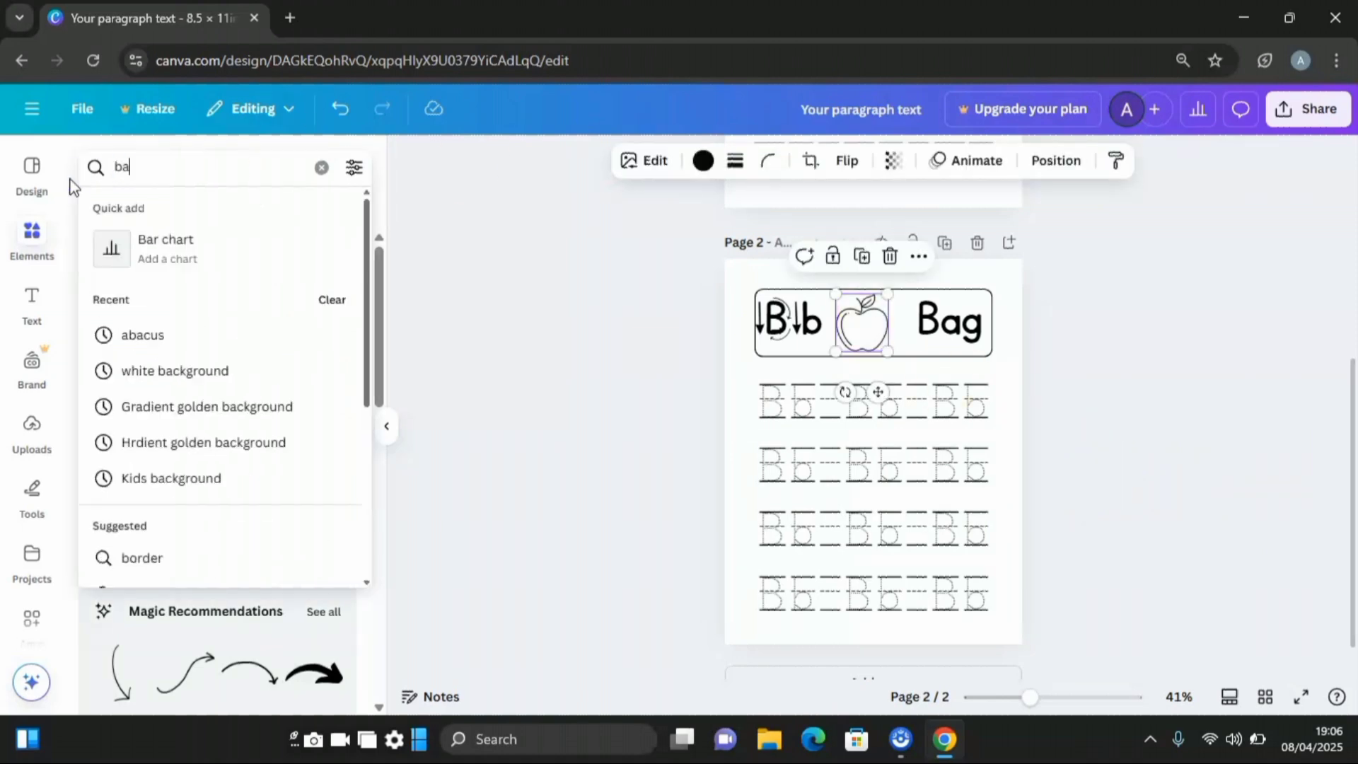
{"action": "key", "text": "Return"}
{"action": "scroll", "coordinate": [324, 428], "scroll_direction": "down", "scroll_amount": 5}
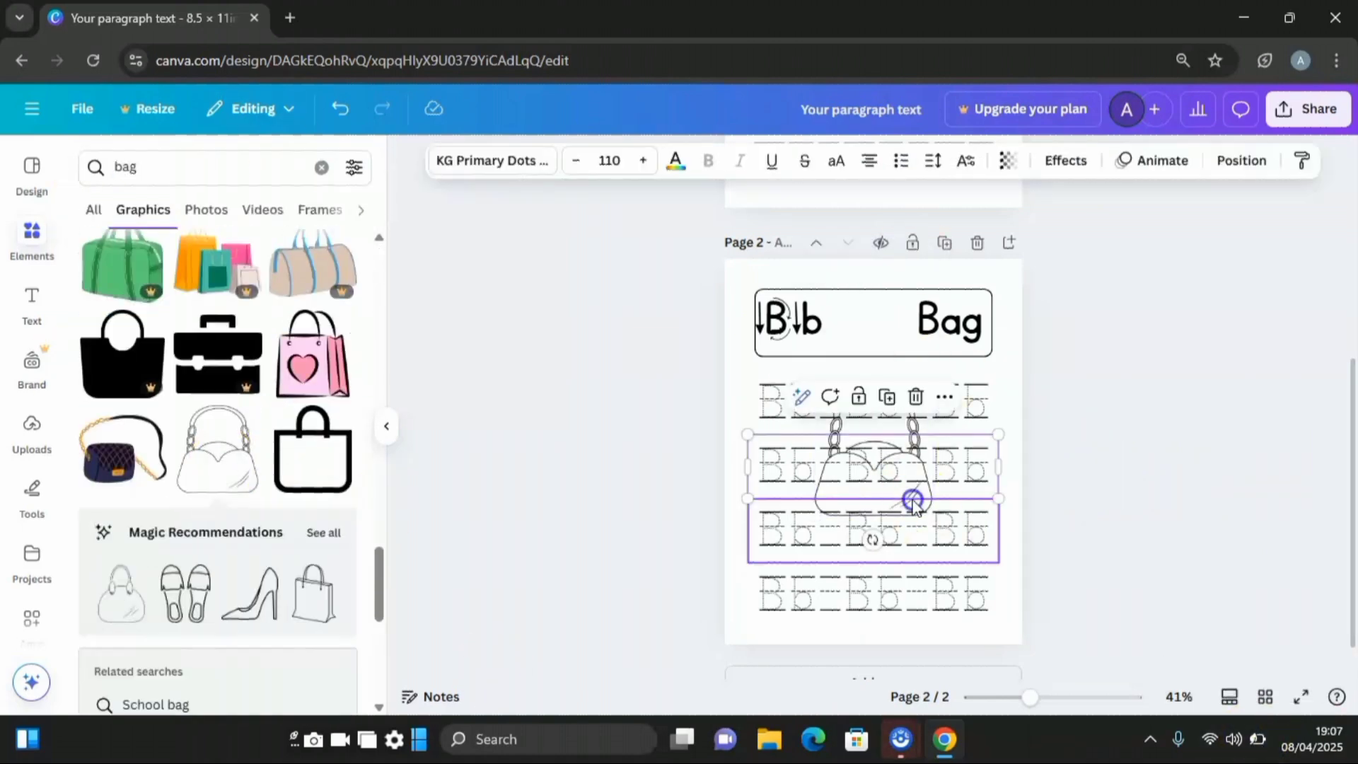
{"action": "key", "text": "Return"}
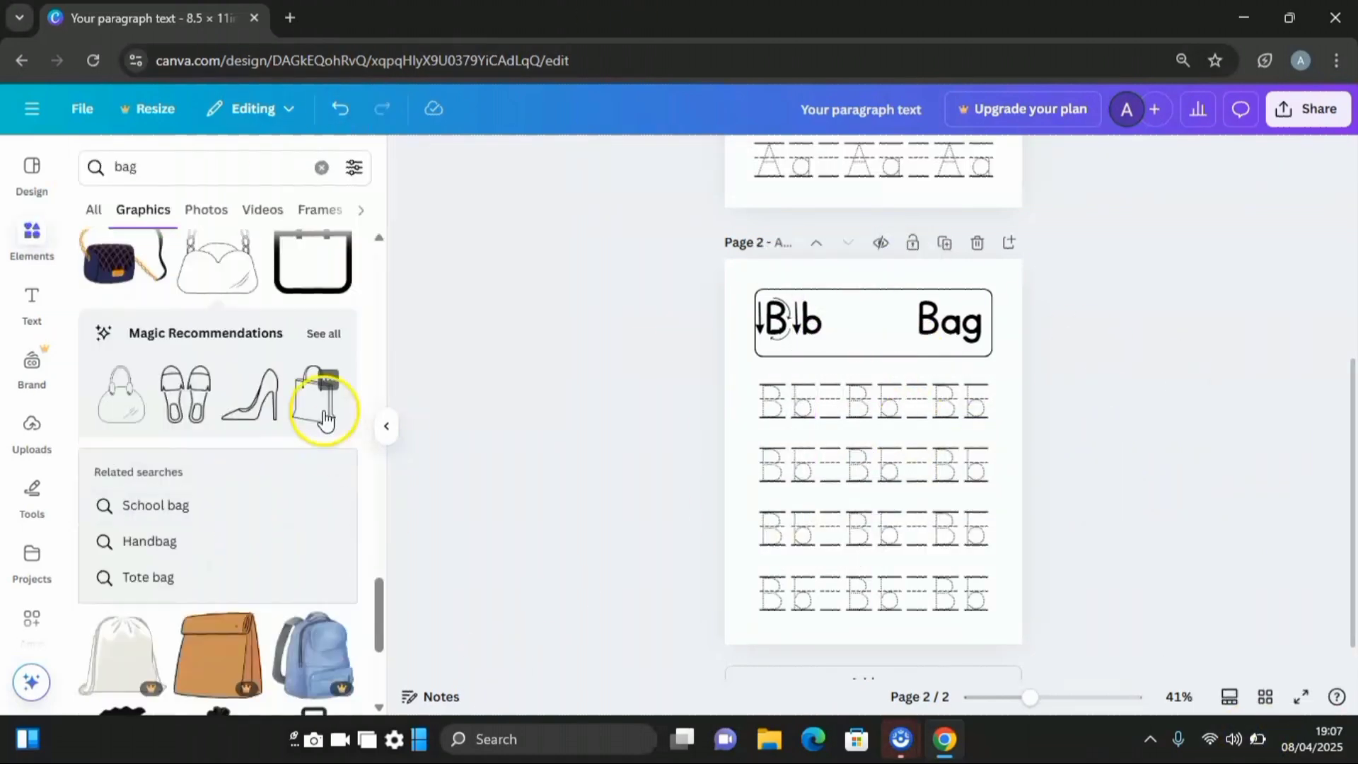
{"action": "left_click", "coordinate": [324, 403]}
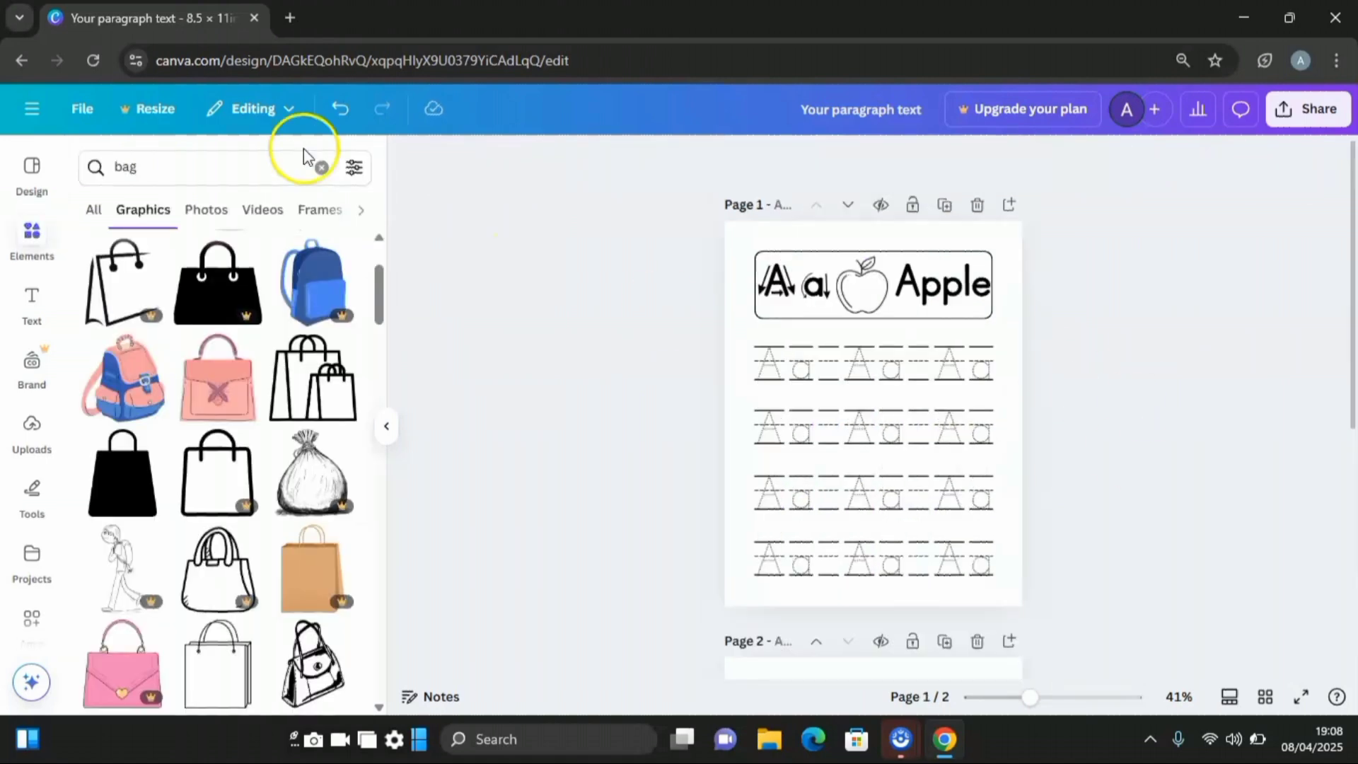
{"action": "left_click", "coordinate": [321, 167]}
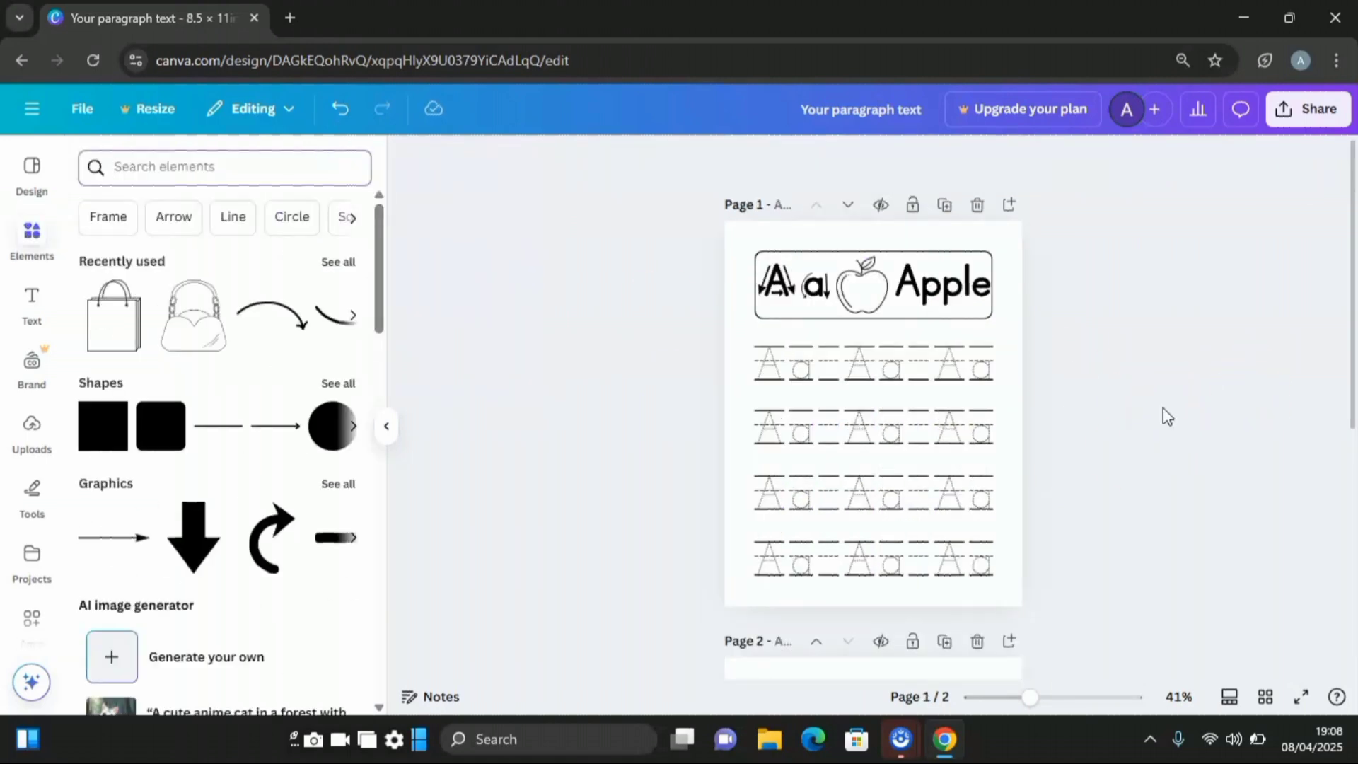
{"action": "left_click", "coordinate": [940, 431]}
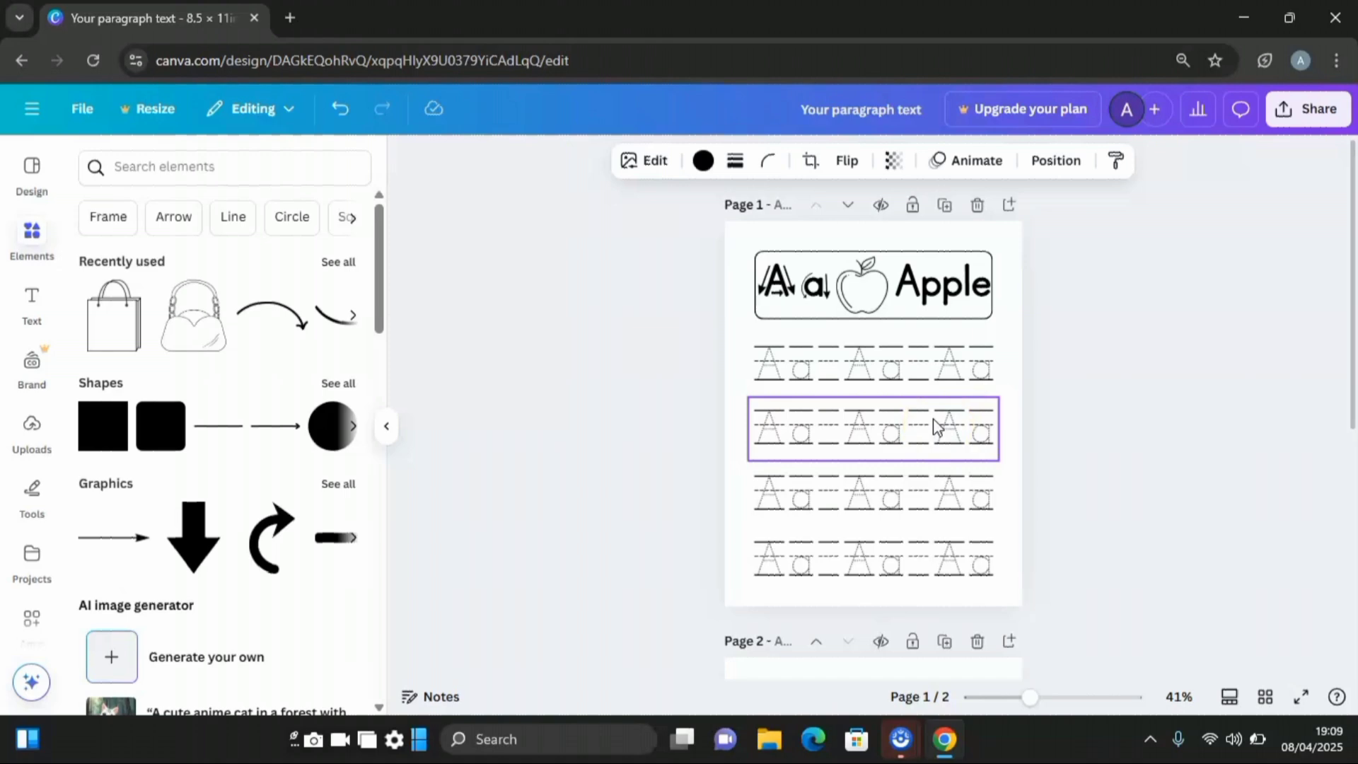
{"action": "left_click", "coordinate": [897, 382]}
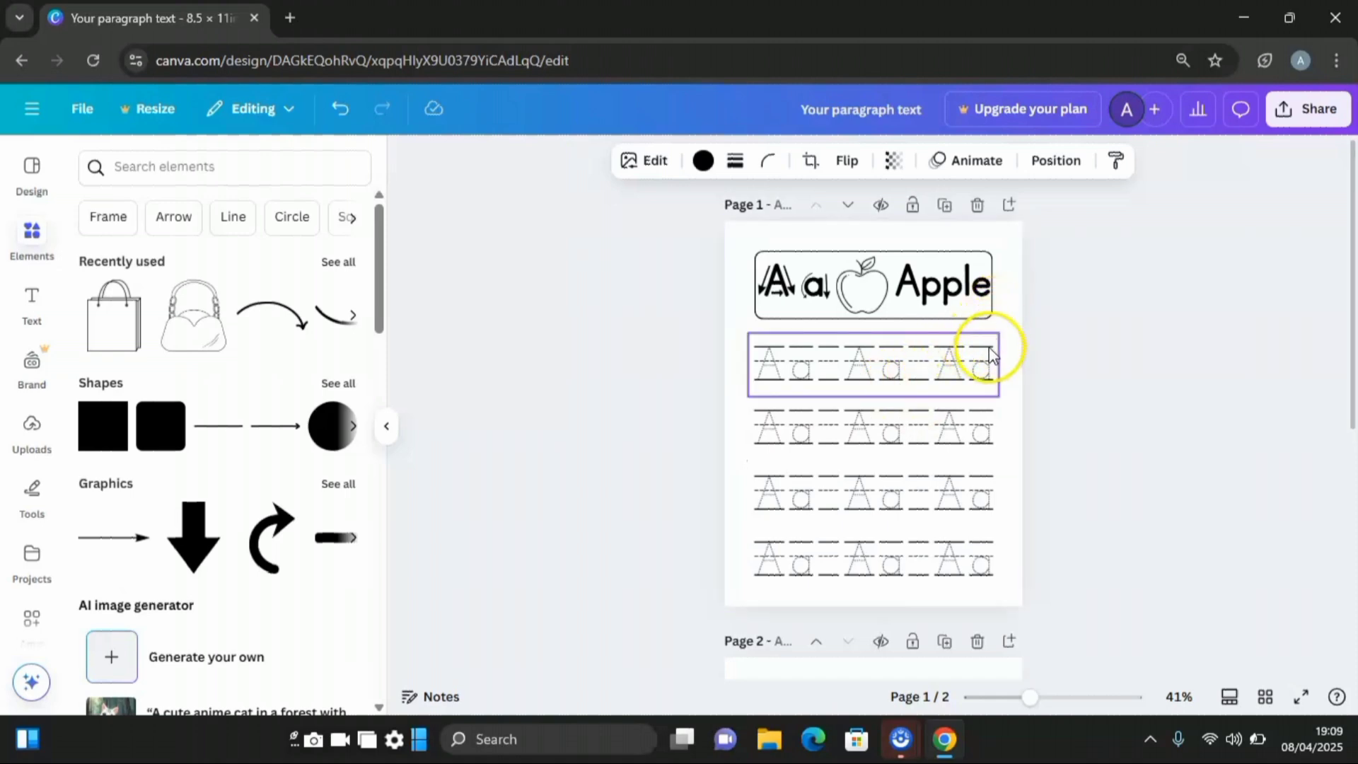
{"action": "scroll", "coordinate": [983, 358], "scroll_direction": "down", "scroll_amount": 5}
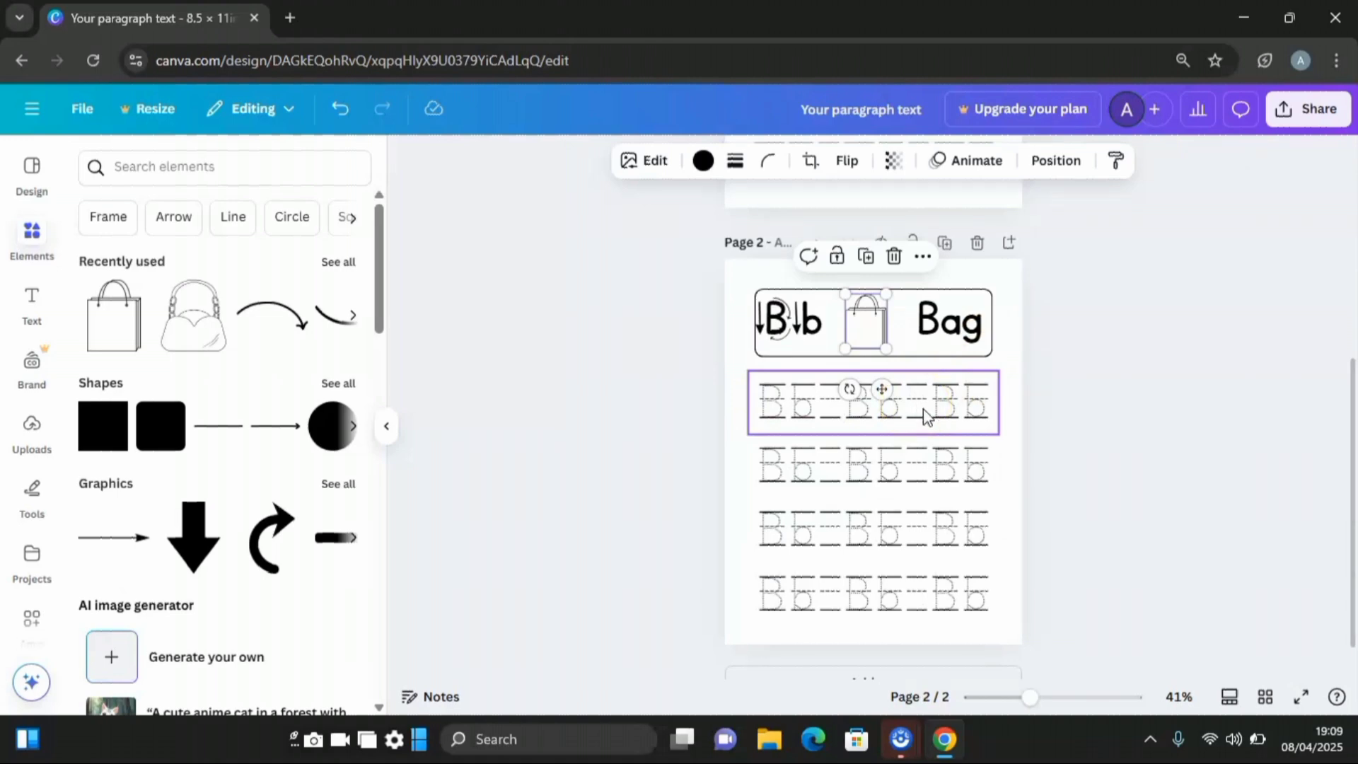
{"action": "scroll", "coordinate": [923, 416], "scroll_direction": "up", "scroll_amount": 5}
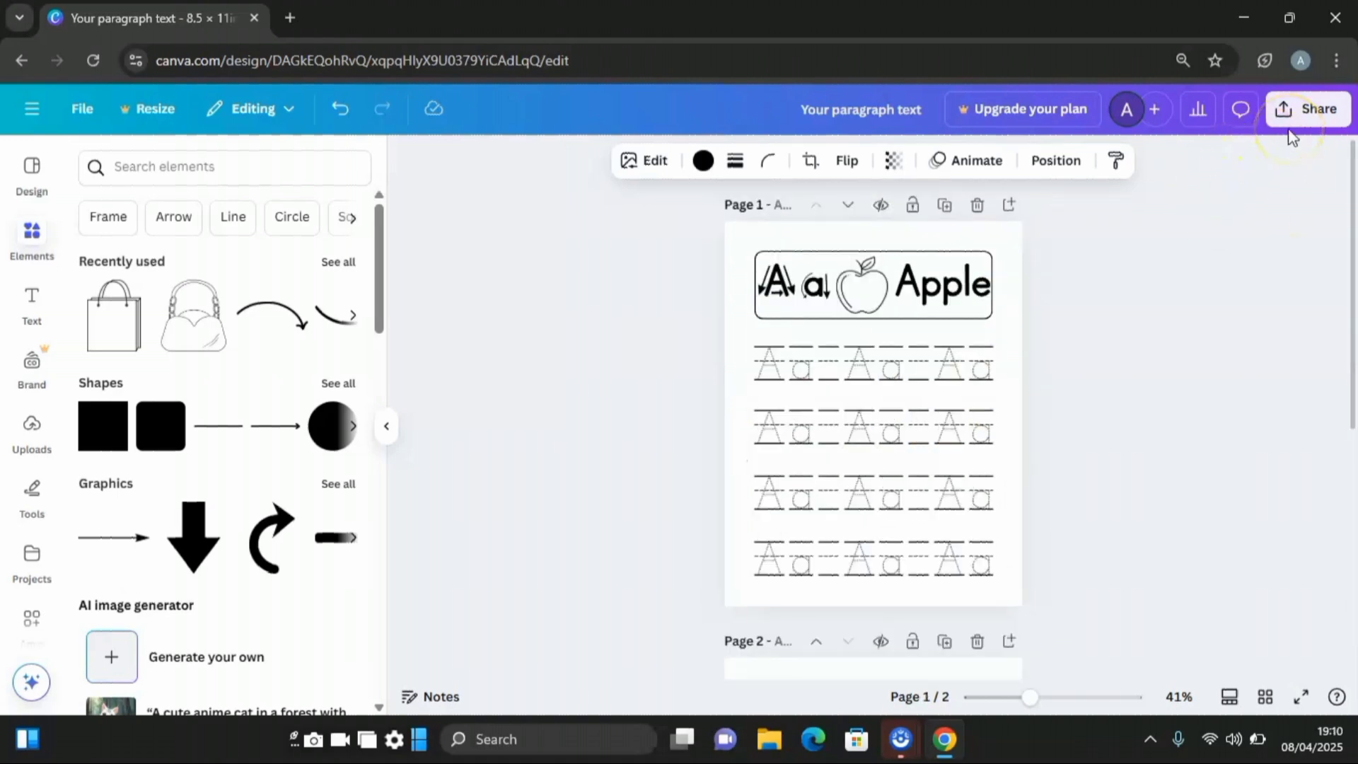
{"action": "left_click", "coordinate": [1295, 112]}
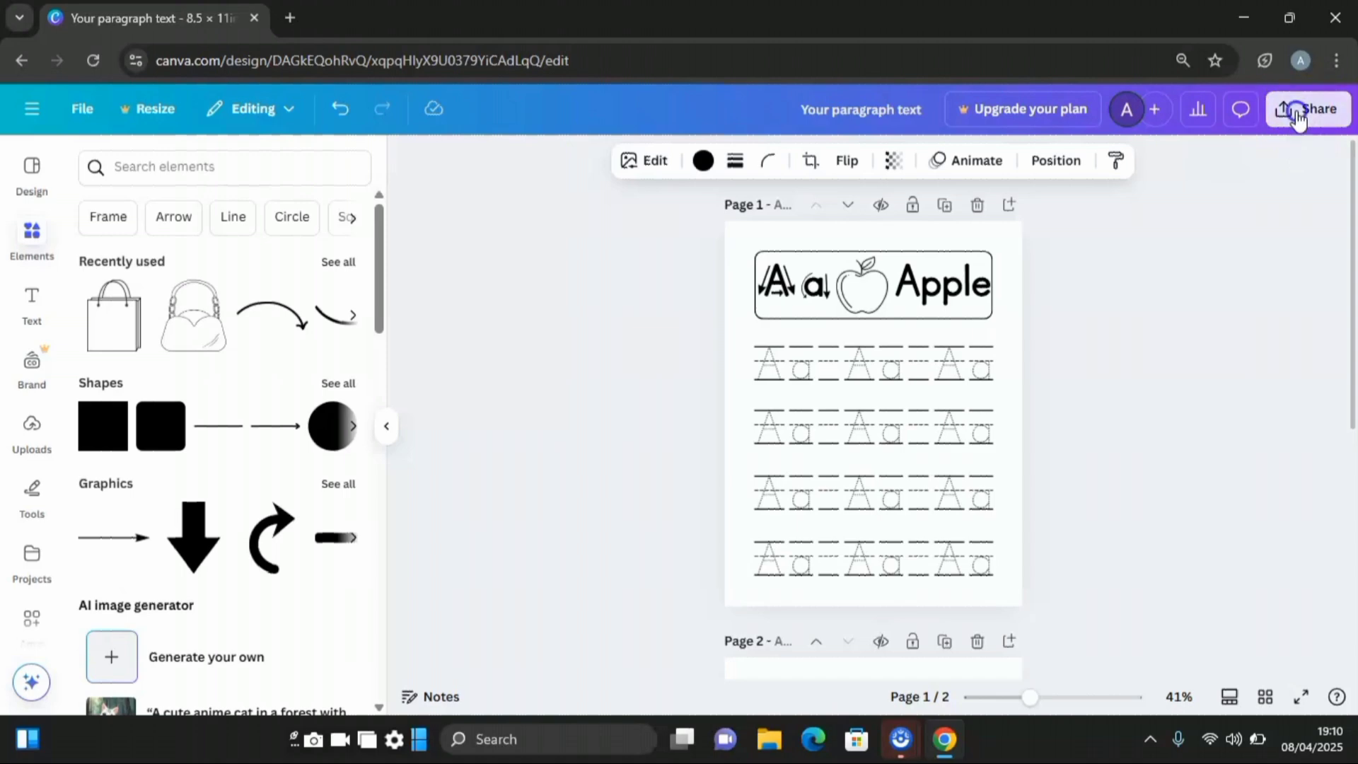
{"action": "left_click", "coordinate": [1035, 471]}
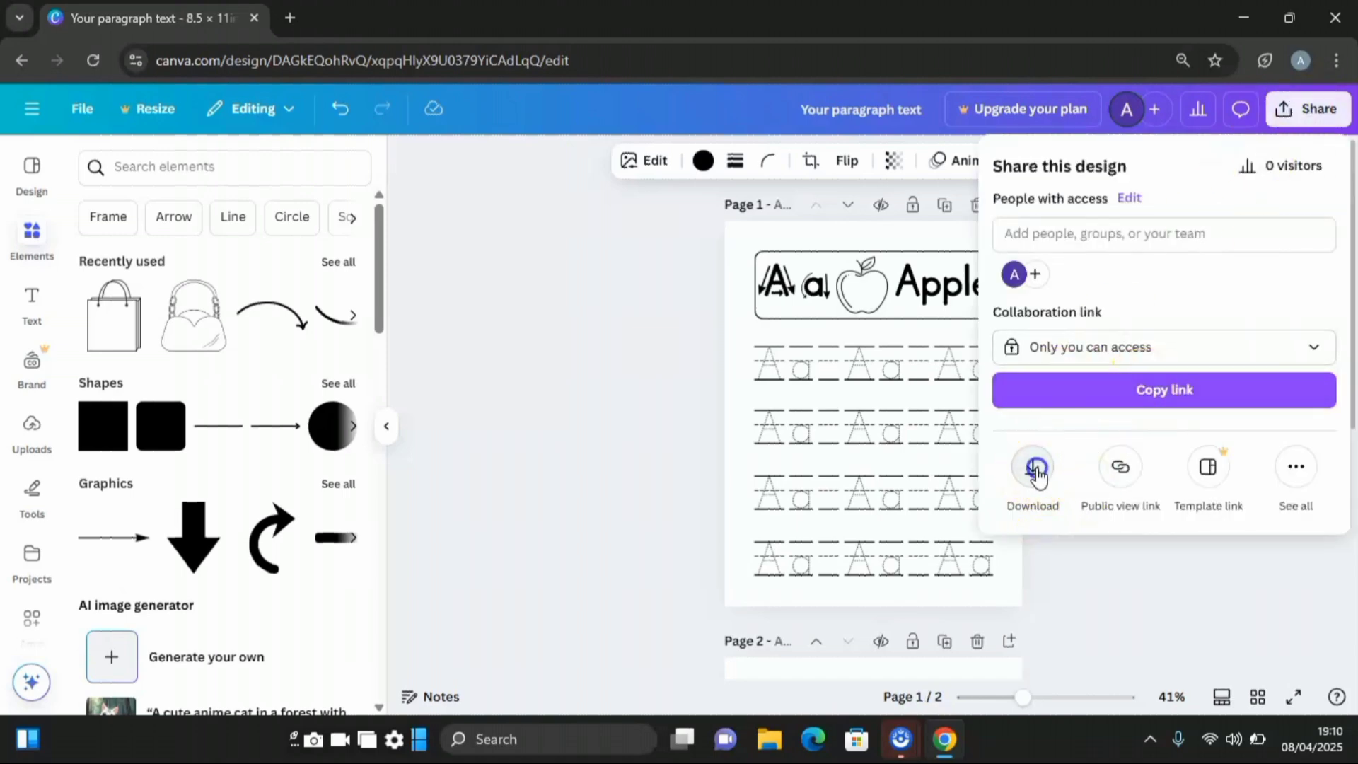
{"action": "left_click", "coordinate": [1318, 248]}
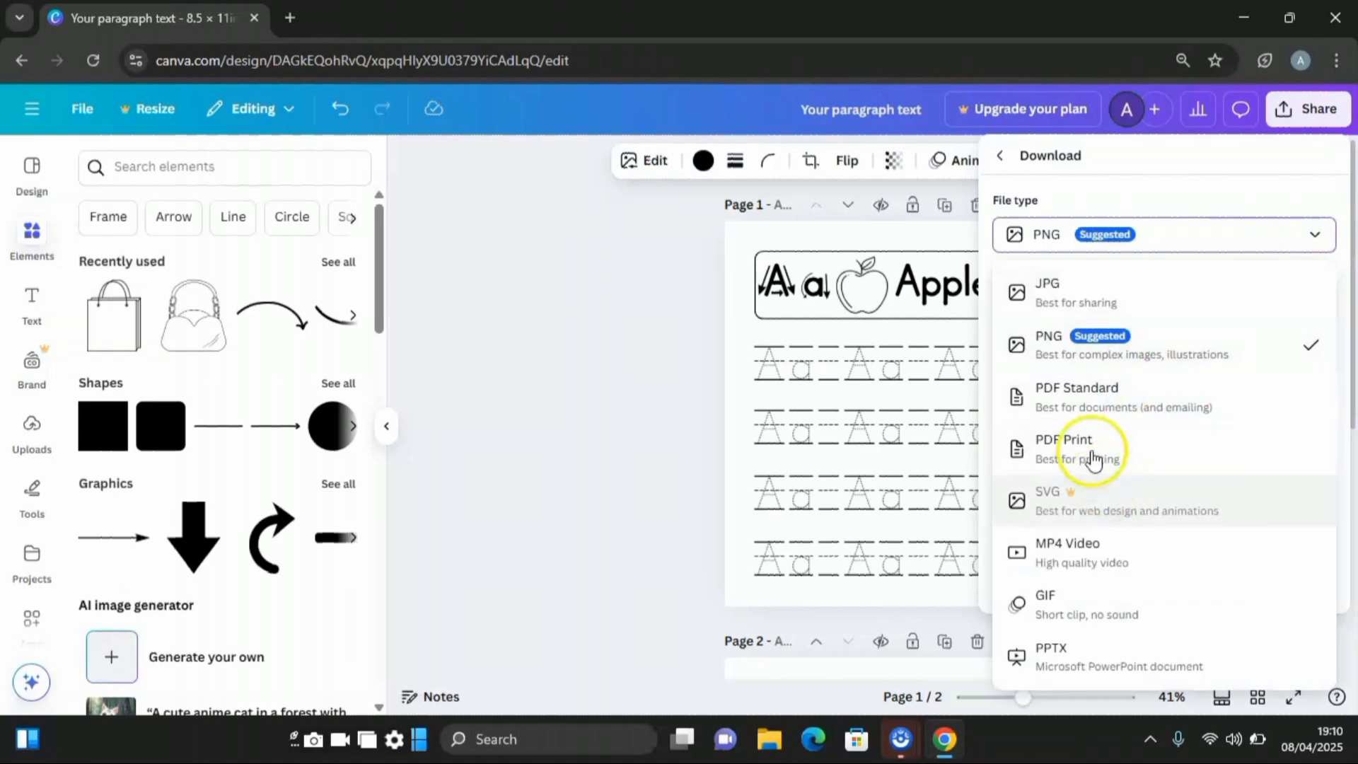
{"action": "left_click", "coordinate": [650, 412]}
{"action": "left_click", "coordinate": [1248, 368]}
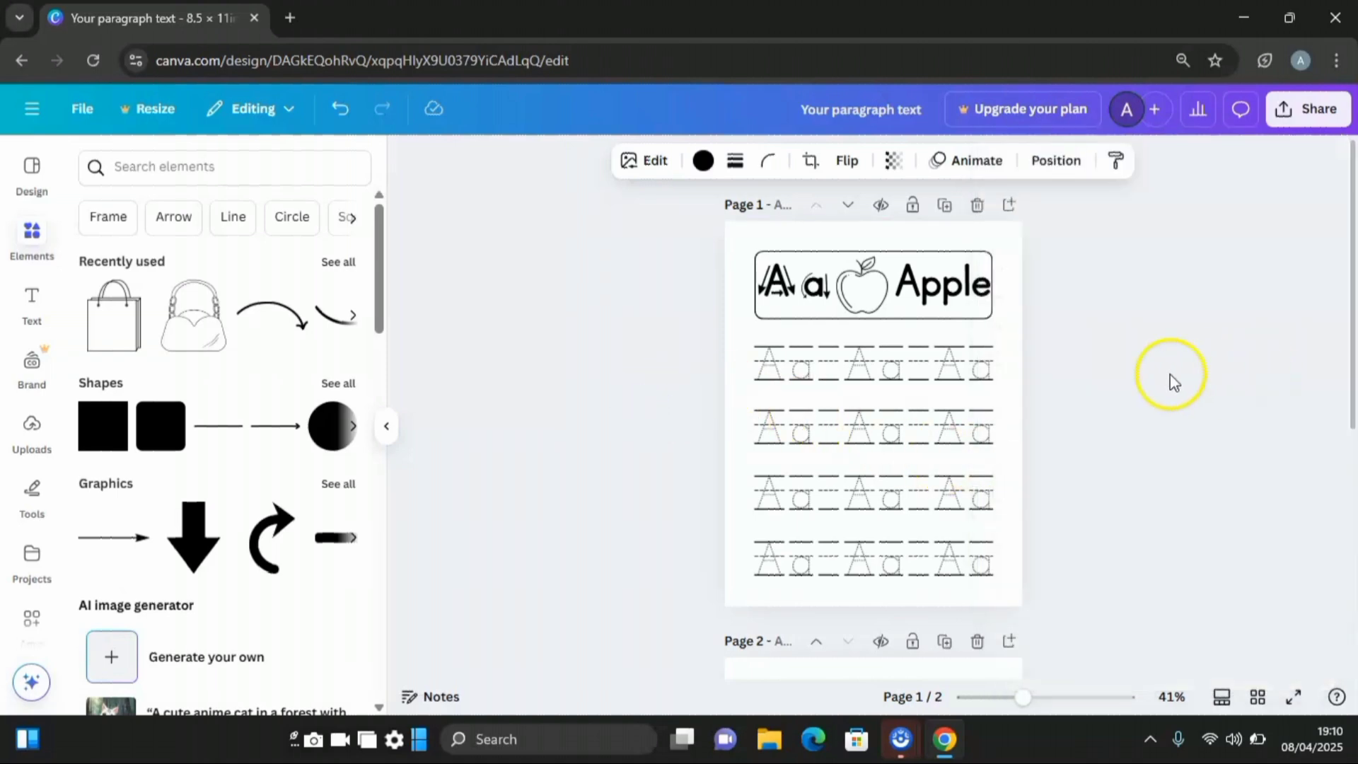